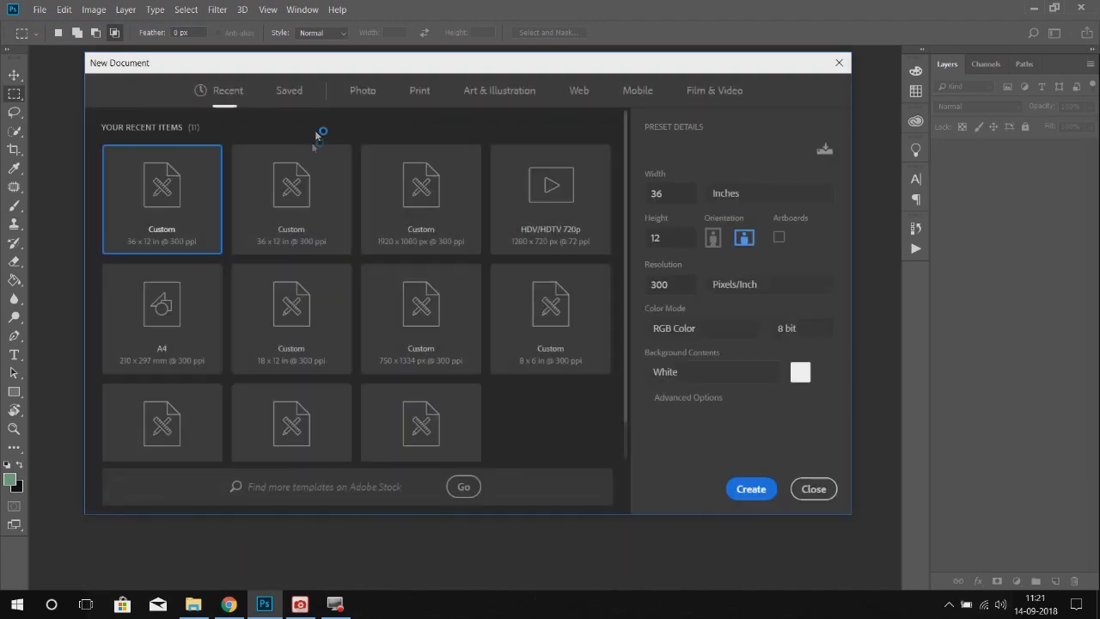
Step: Create a 36 x 12 inch document at 300 ppi and place a vertical guide at its 18-inch centre
double_click(292, 206)
left_click_drag(35, 206, 465, 223)
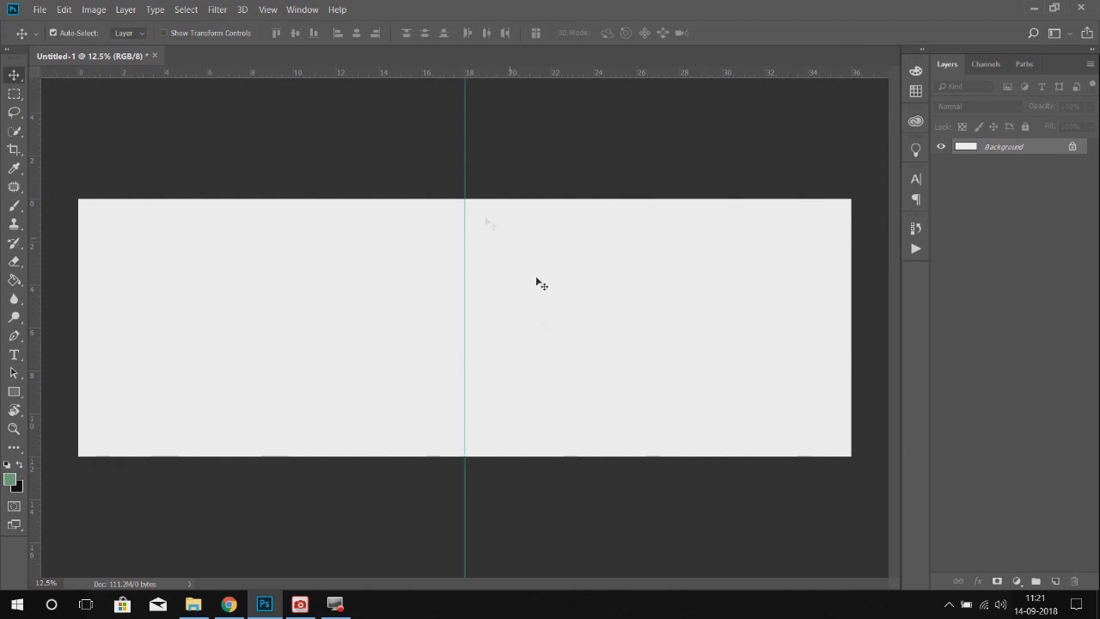
Step: Switch to File Explorer and open the photo DSC_6492 from New folder (2) as a separate document in Photoshop
left_click(194, 604)
left_click(544, 305)
left_click(861, 163)
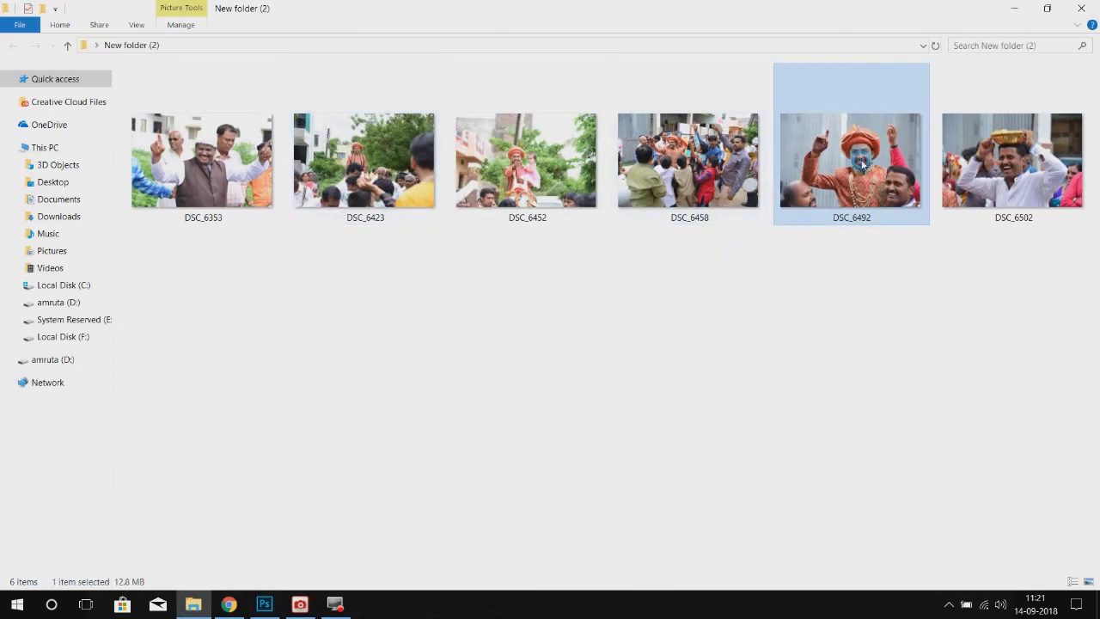
left_click(203, 162)
left_click(862, 153)
left_click_drag(861, 153, 578, 61)
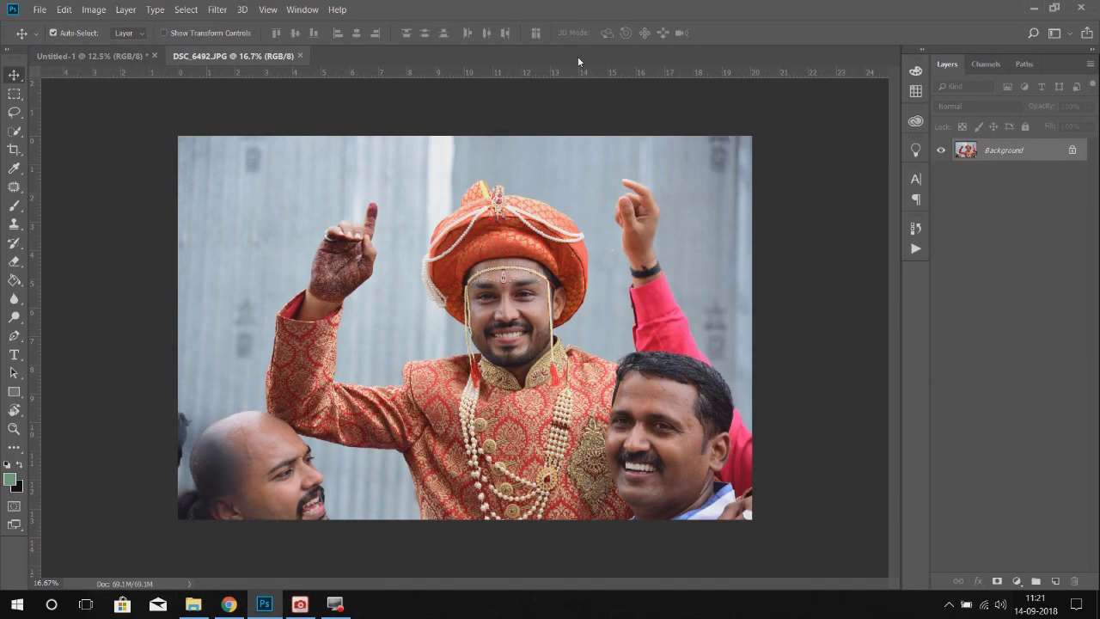
Step: Add a Solid Color fill layer in a saturated blue above the photo
left_click(1015, 581)
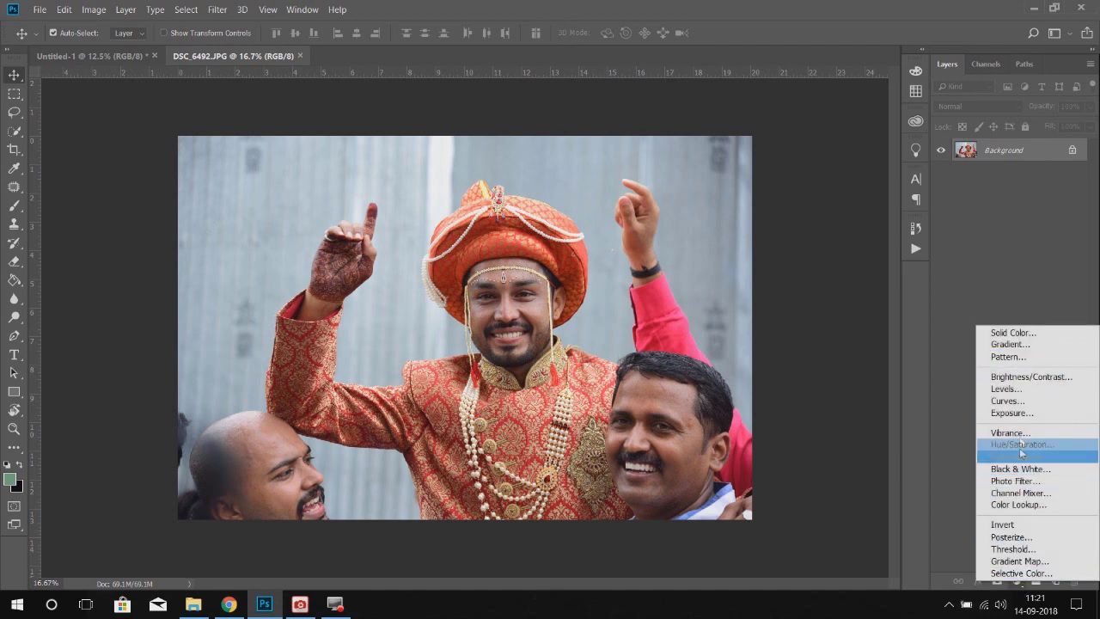
left_click(1012, 332)
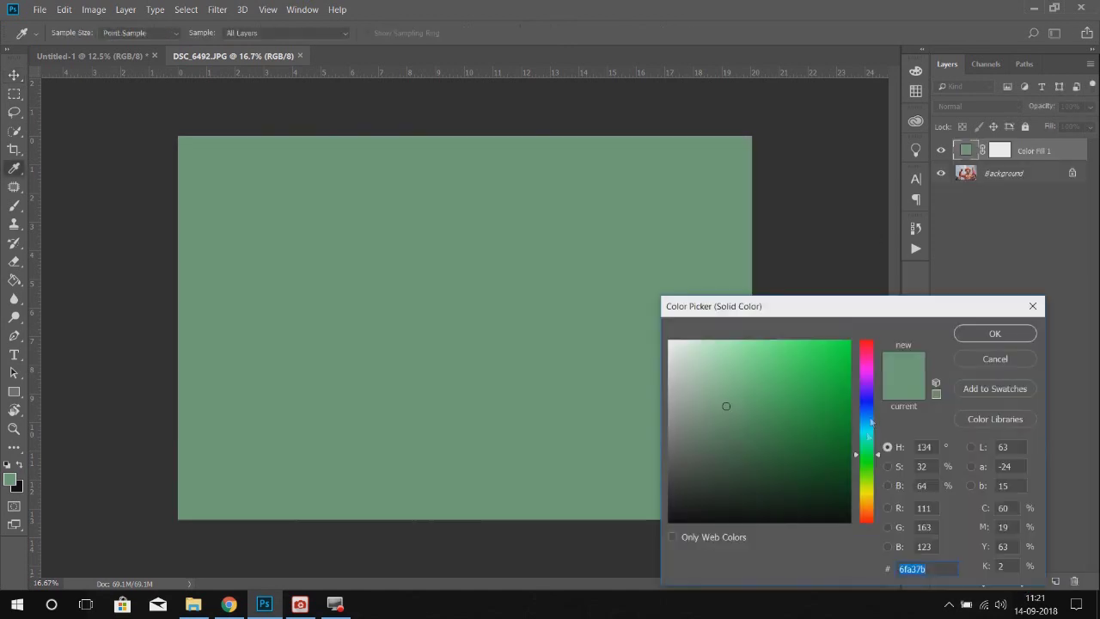
left_click(865, 410)
left_click(840, 377)
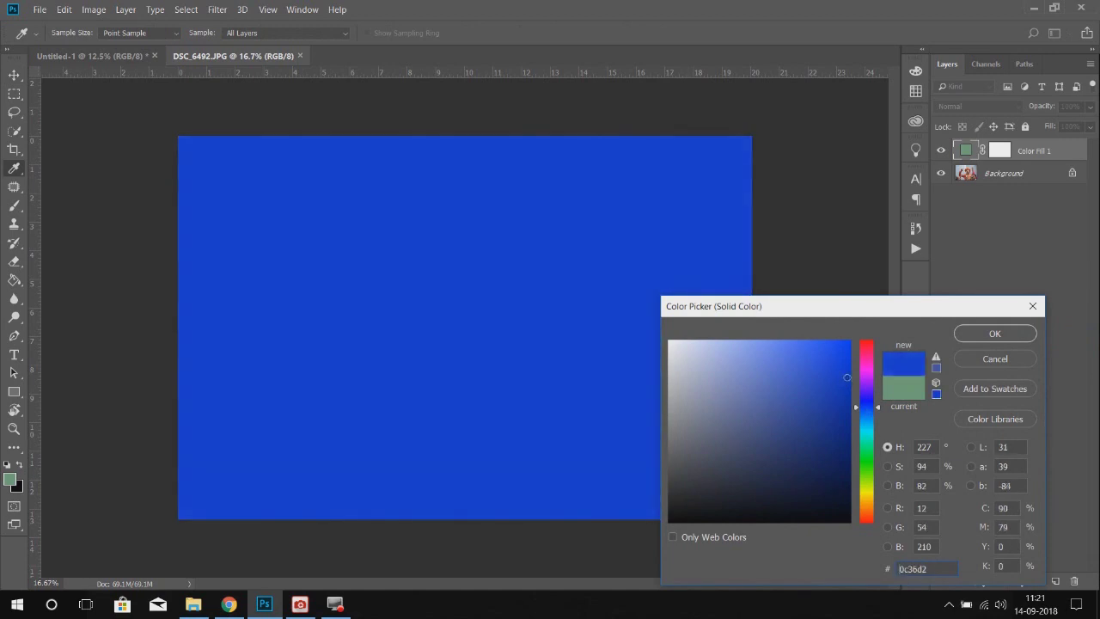
left_click(994, 333)
Step: Blend the blue fill layer with Exclusion at 21% opacity and compare the photo with and without it
left_click(981, 106)
left_click(950, 380)
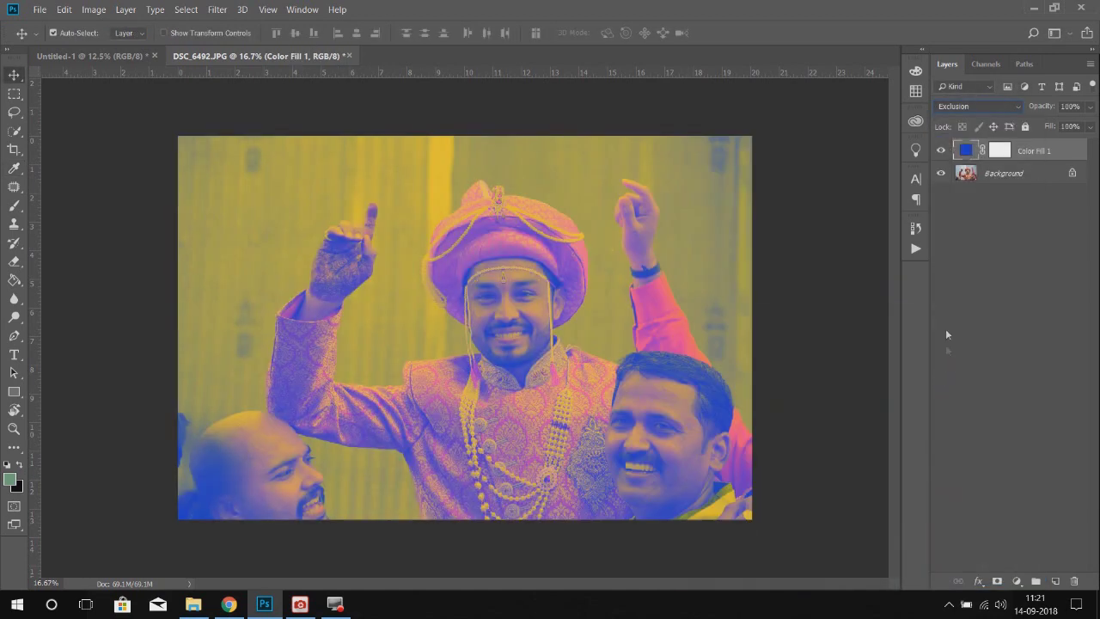
left_click(1089, 105)
left_click_drag(1089, 126, 1035, 126)
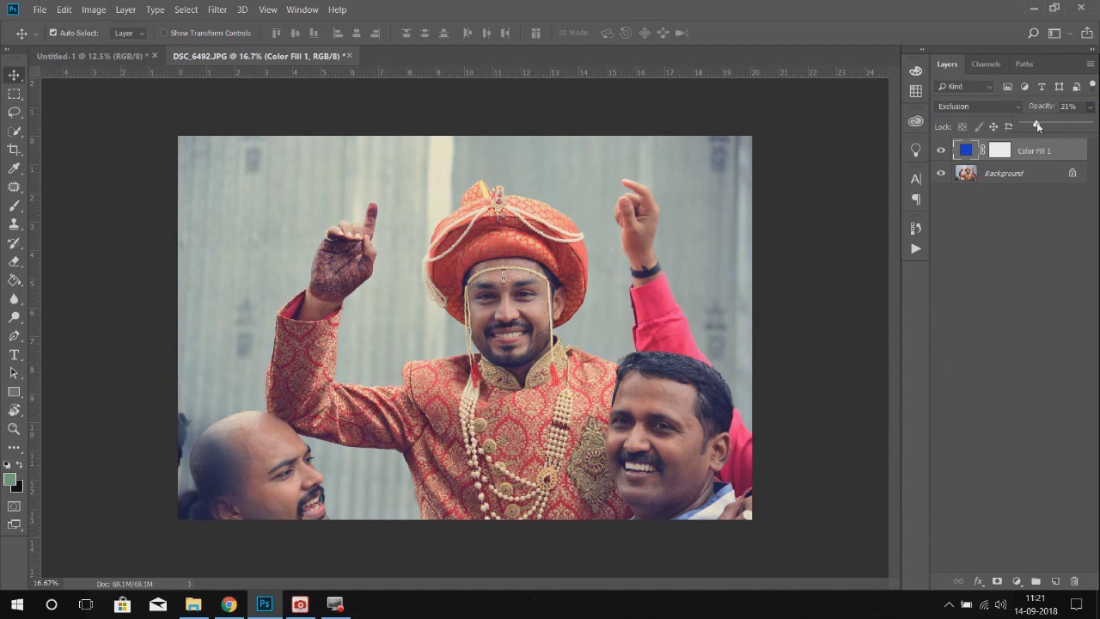
left_click(943, 153)
left_click(943, 152)
left_click(943, 153)
left_click(943, 153)
left_click(1005, 244)
Step: Add a Brightness/Contrast adjustment layer above the colour fill with Contrast set to 27
left_click(1030, 152)
left_click(1016, 580)
left_click(1026, 374)
left_click_drag(801, 279, 826, 283)
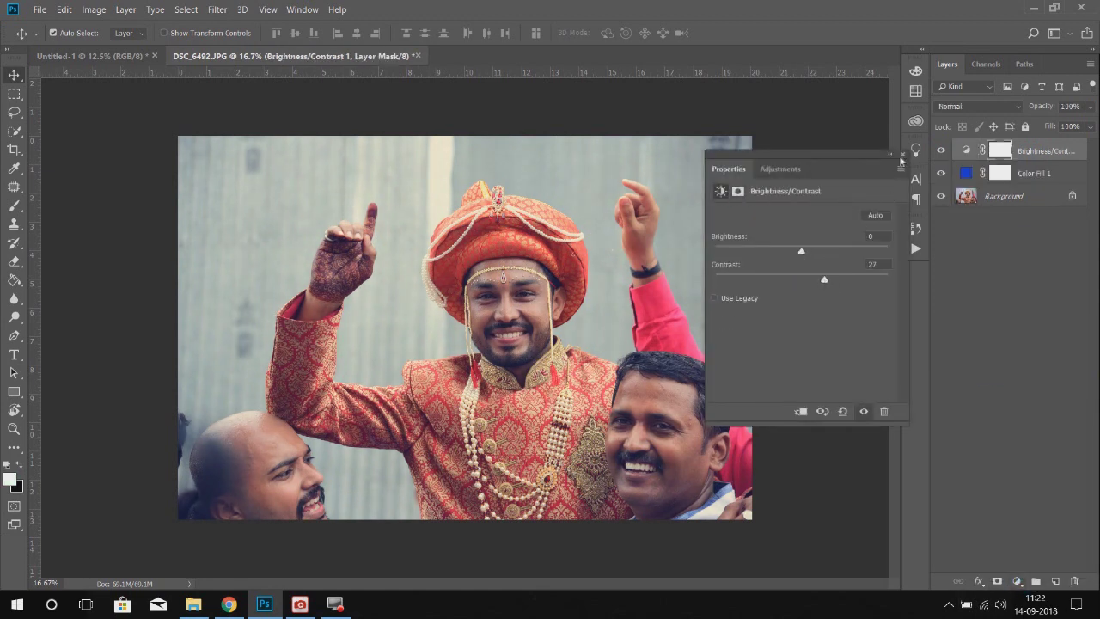
left_click(900, 157)
Step: Add a Selective Color adjustment for Neutrals with Cyan +10, Magenta -14, raised Yellow and Black +10, and check its effect
left_click(1016, 581)
left_click(1012, 576)
left_click(808, 232)
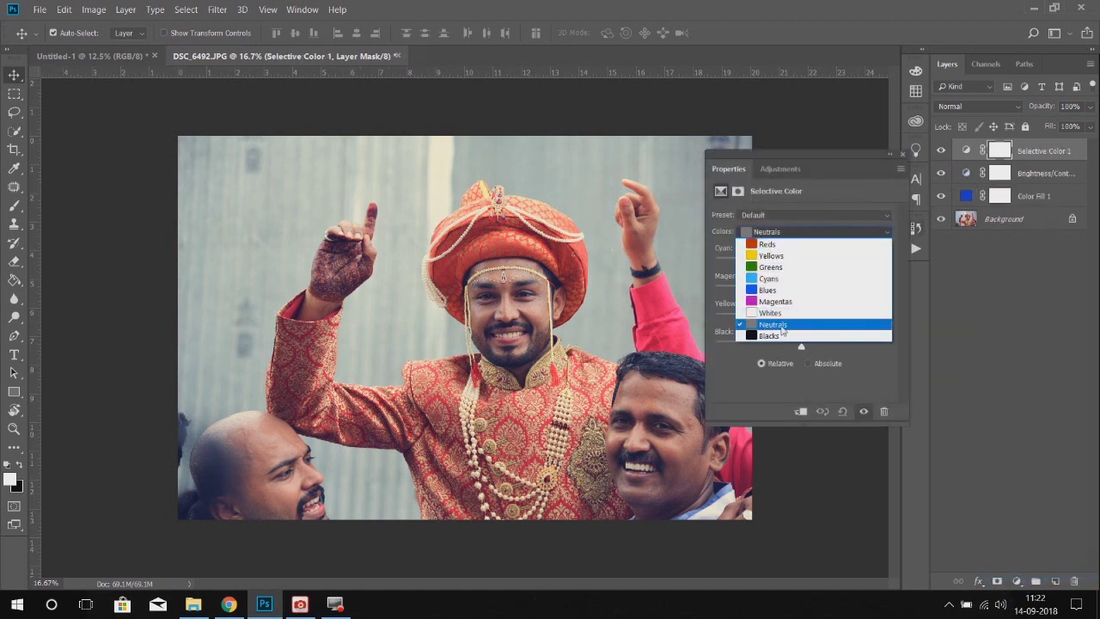
left_click(805, 324)
left_click_drag(802, 347, 809, 349)
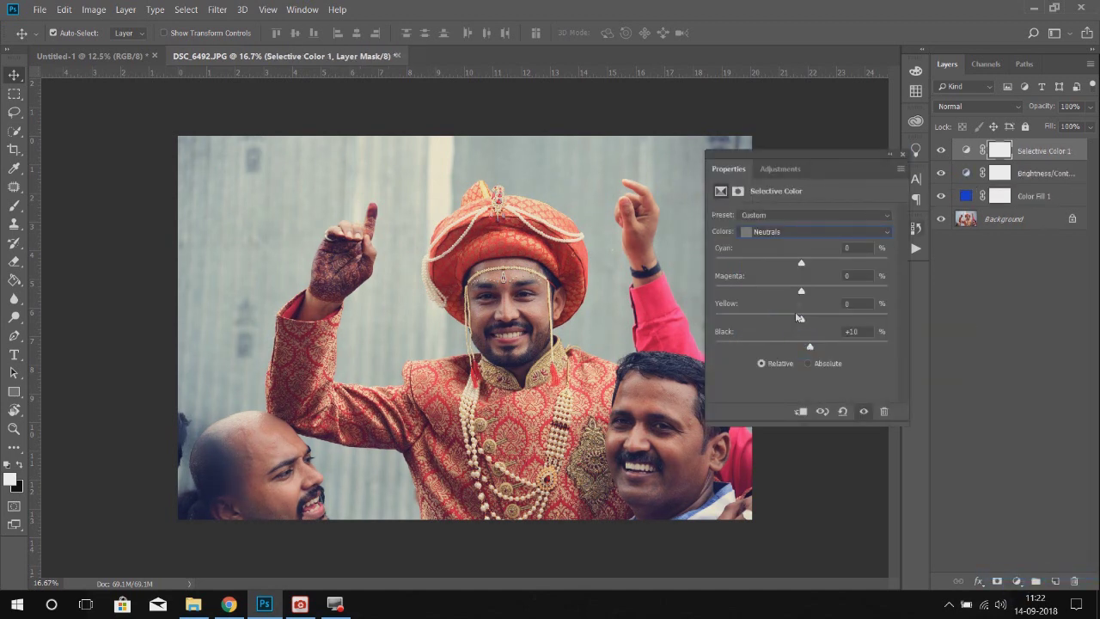
left_click_drag(804, 290, 813, 265)
left_click_drag(801, 318, 816, 322)
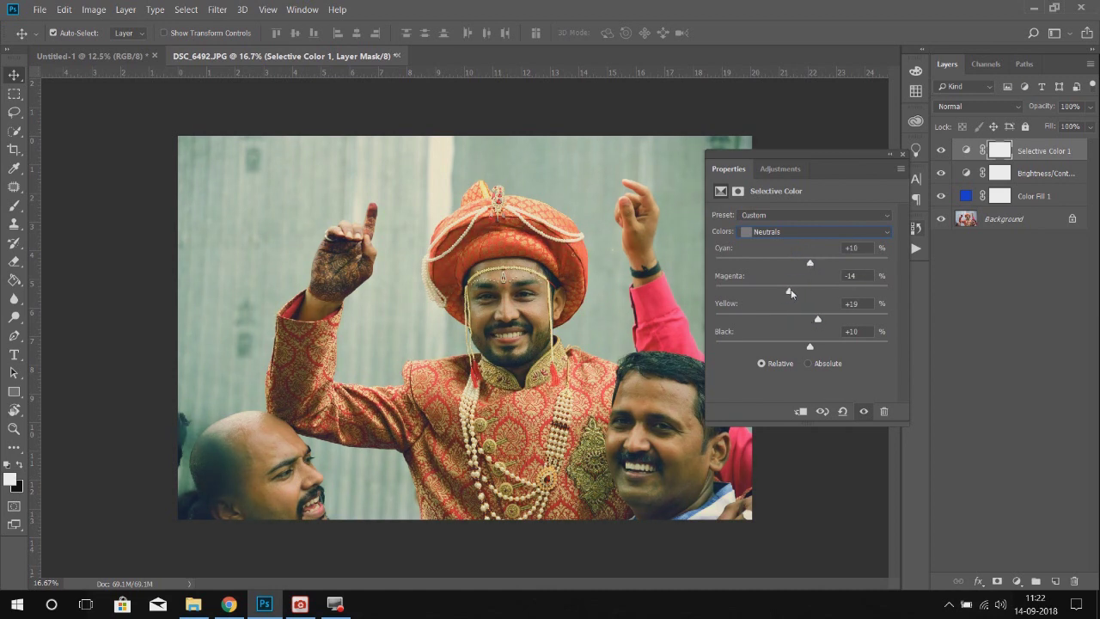
left_click_drag(819, 319, 822, 320)
left_click(903, 155)
left_click(941, 151)
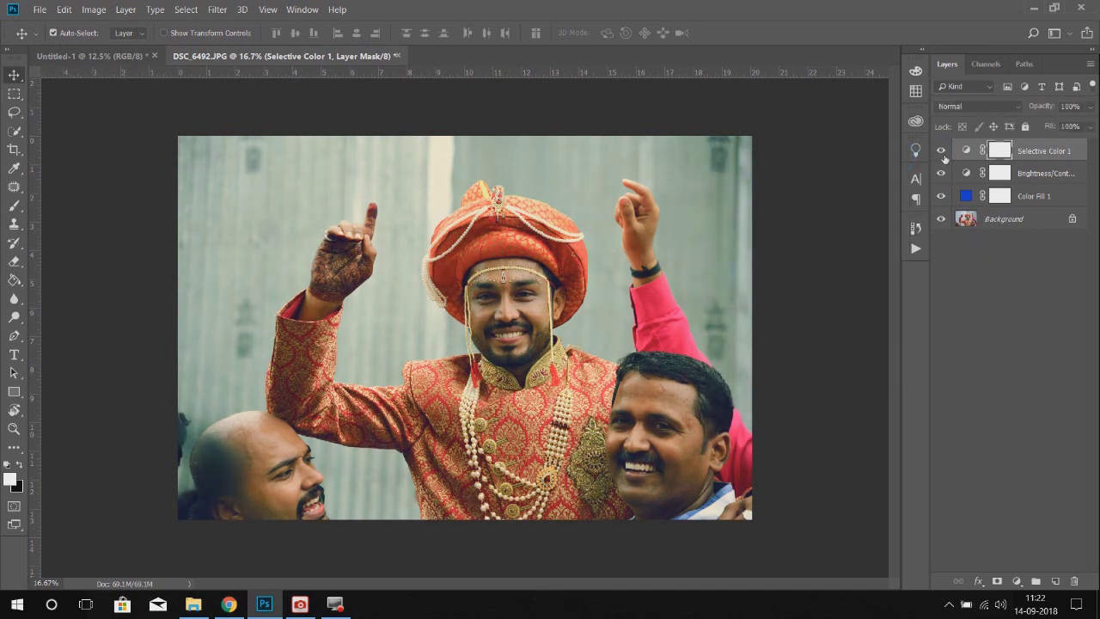
Step: Create a new Soft Light layer filled with 50% gray directly above the Background
left_click(1008, 224)
key("ctrl+plus")
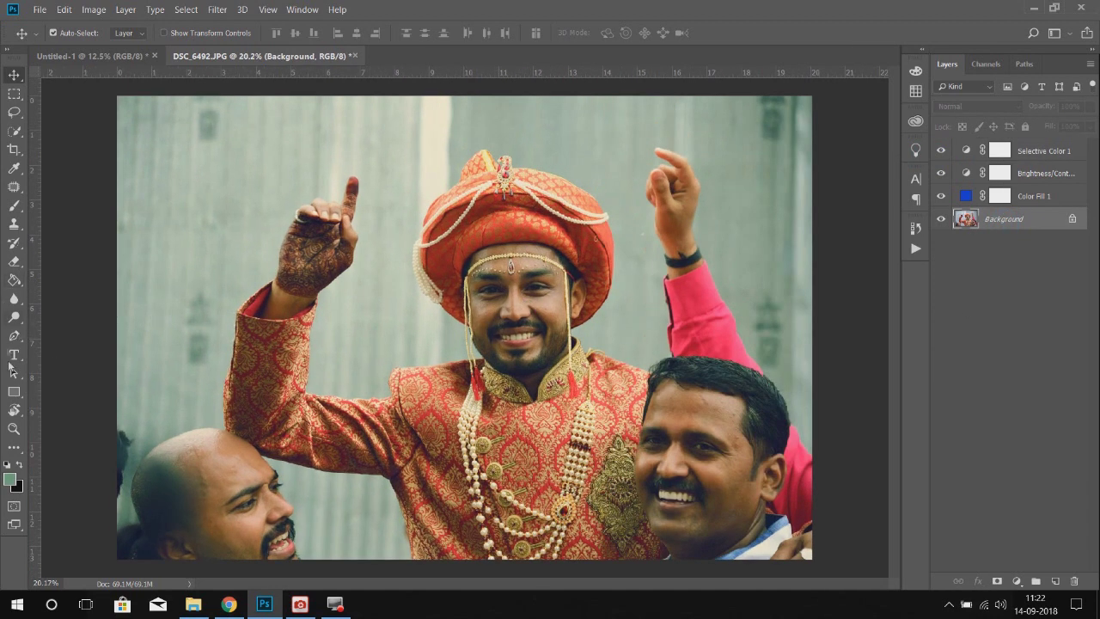
left_click(1054, 581, "alt")
left_click(189, 160)
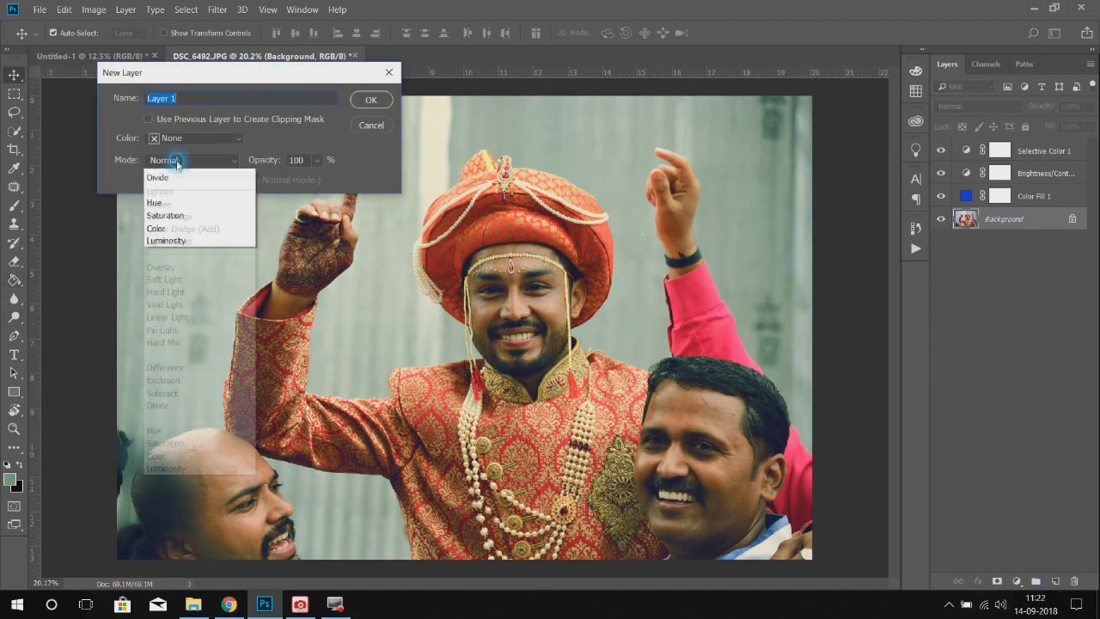
left_click(164, 377)
left_click(147, 179)
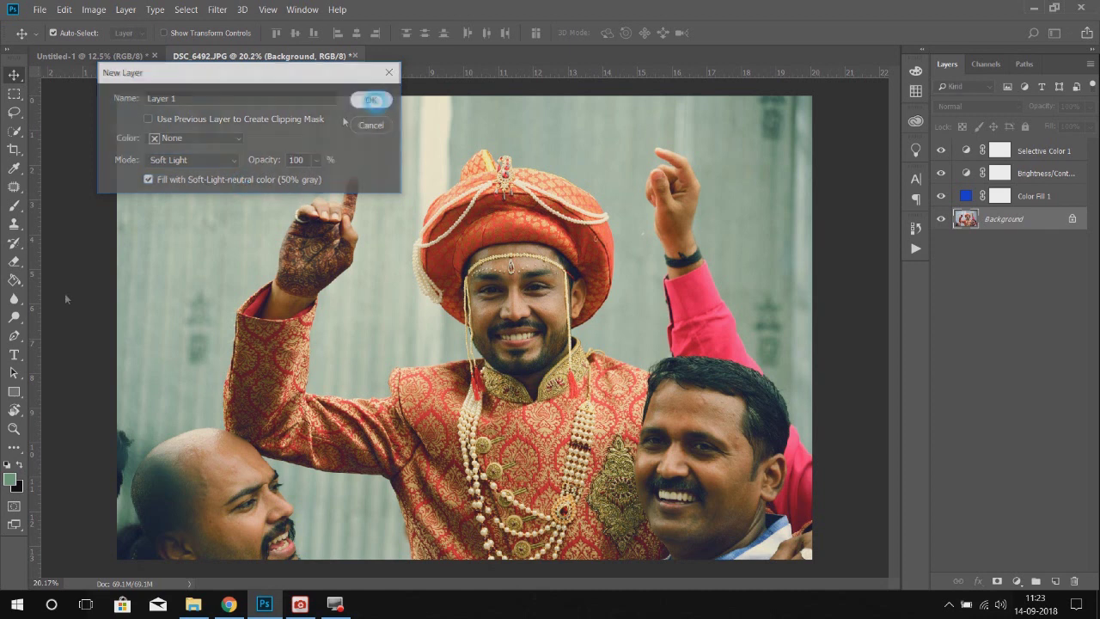
left_click(370, 100)
Step: Lighten the groom's face on the gray layer with the Dodge tool, using Midtones at 29% exposure
right_click(14, 317)
left_click(73, 317)
mouse_move(487, 300)
left_mouse_down()
mouse_move(516, 280)
mouse_move(546, 346)
mouse_move(524, 324)
mouse_move(505, 354)
left_mouse_up()
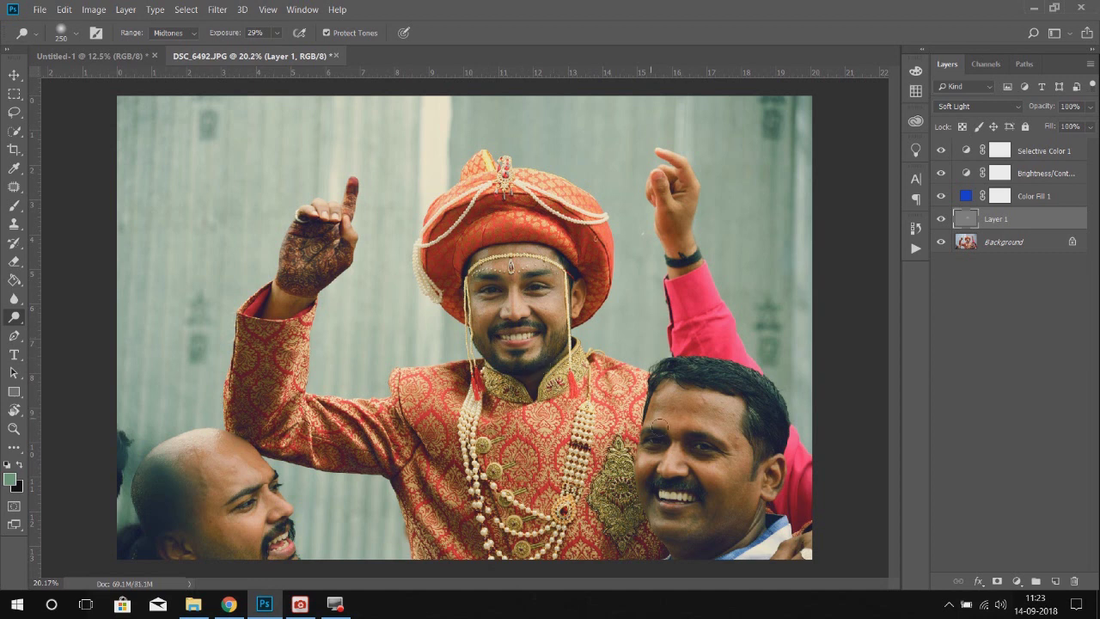
Step: Dodge the other two men's faces and the groom's chin with a 1000 px brush, then compare with the gray layer hidden
key("bracketright")
key("bracketright")
key("bracketright")
key("bracketright")
mouse_move(677, 448)
left_mouse_down()
mouse_move(691, 445)
mouse_move(685, 511)
left_mouse_up()
left_click_drag(255, 498, 257, 497)
left_click_drag(520, 362, 531, 365)
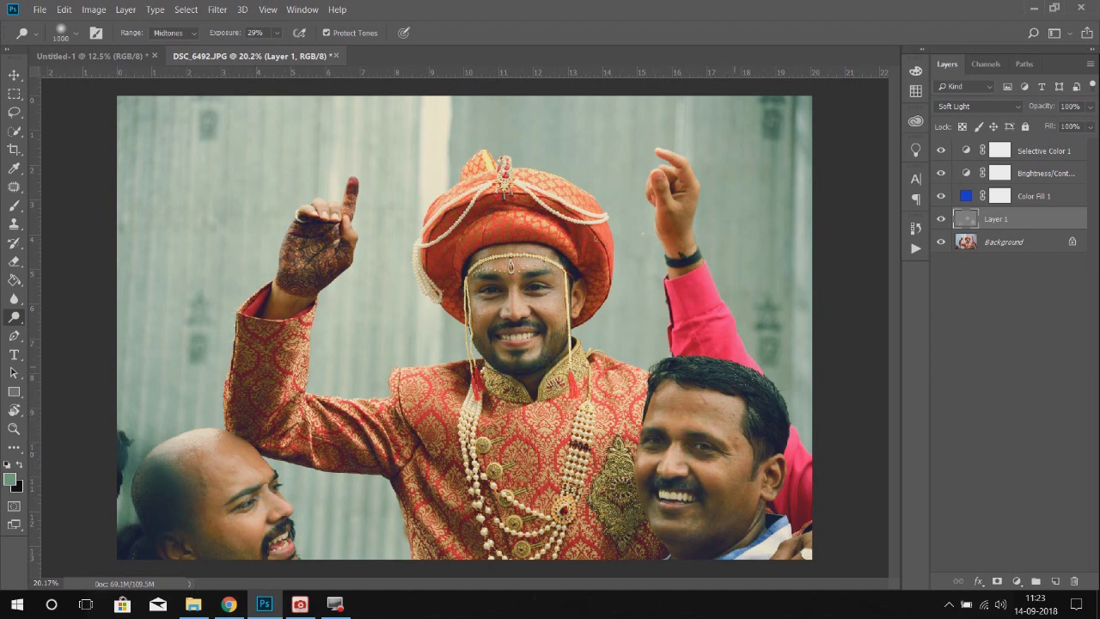
key("v")
left_click(941, 219)
left_click(940, 219)
left_click(941, 220)
left_click(941, 219)
Step: Merge the adjustment layers, the colour fill and the gray dodge layer into the Background
left_click(1050, 151, "shift")
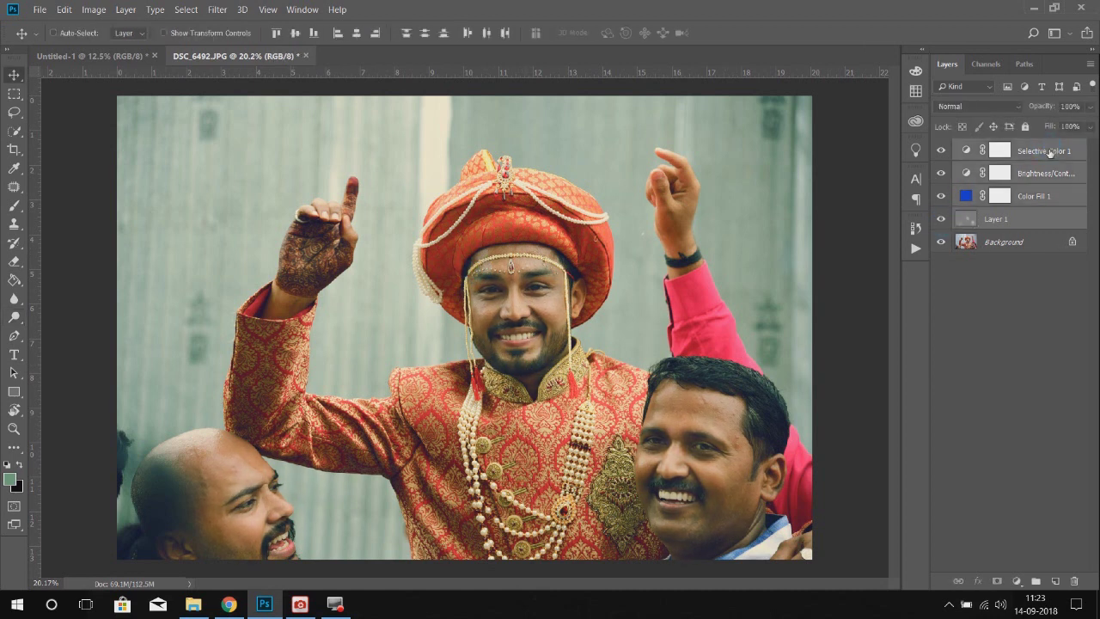
key("ctrl+e")
key("ctrl+z")
left_click(1011, 246, "shift")
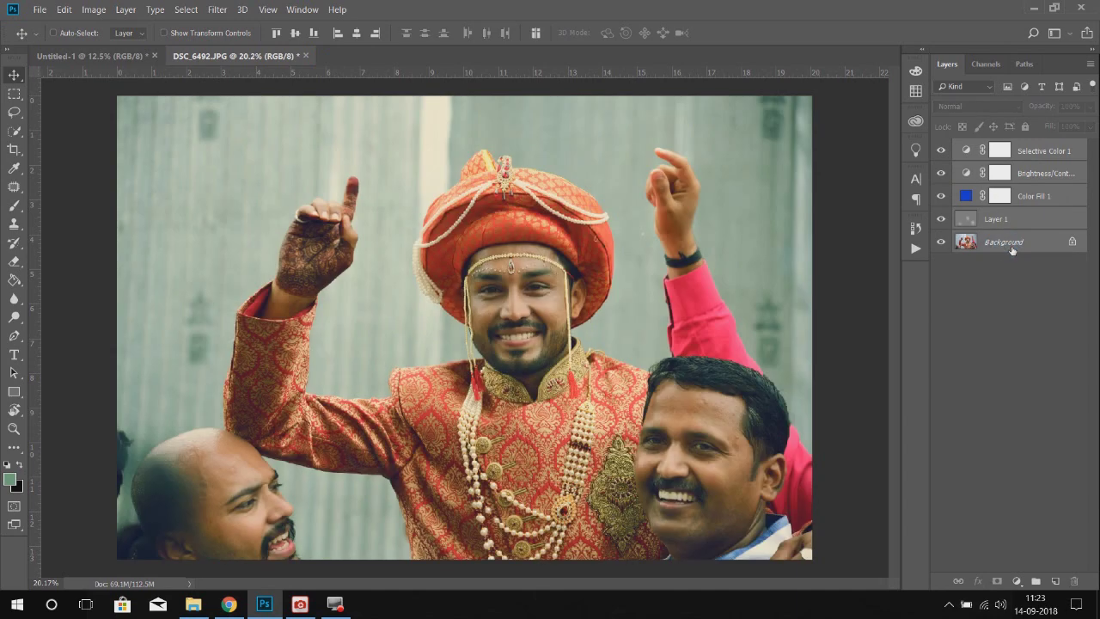
key("ctrl+e")
Step: Select the groom's face with the Quick Selection tool
key("w")
scroll(525, 268, "up", 3)
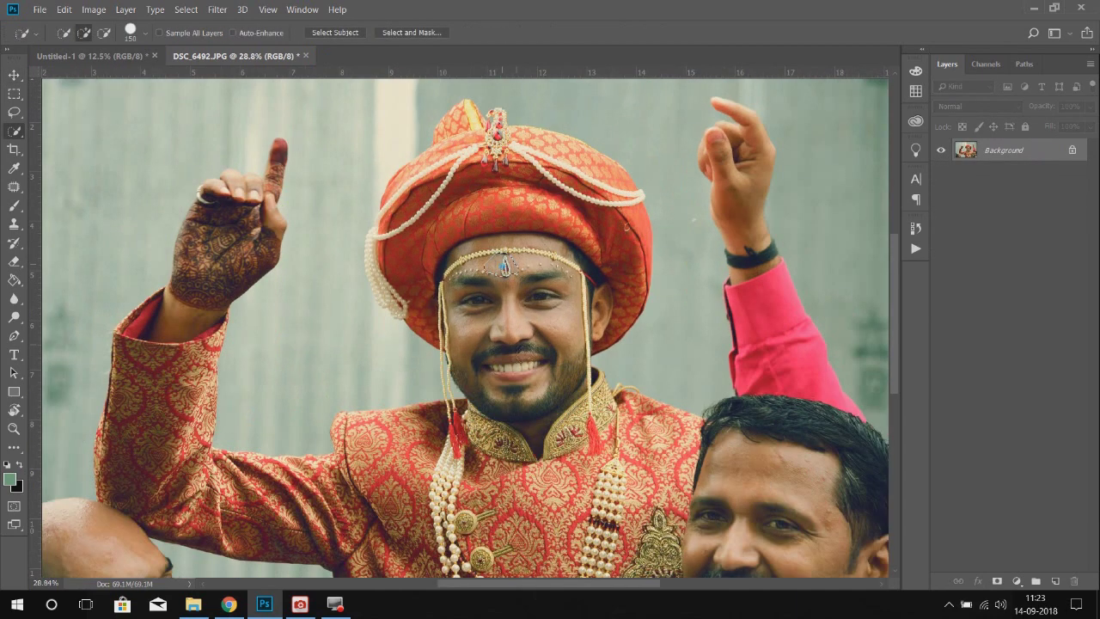
left_click_drag(525, 279, 525, 385)
Step: Smooth the skin of the selected face with the Portraiture filter, inspect the result and deselect
left_click(217, 10)
mouse_move(361, 297)
left_click(429, 313)
key("Return")
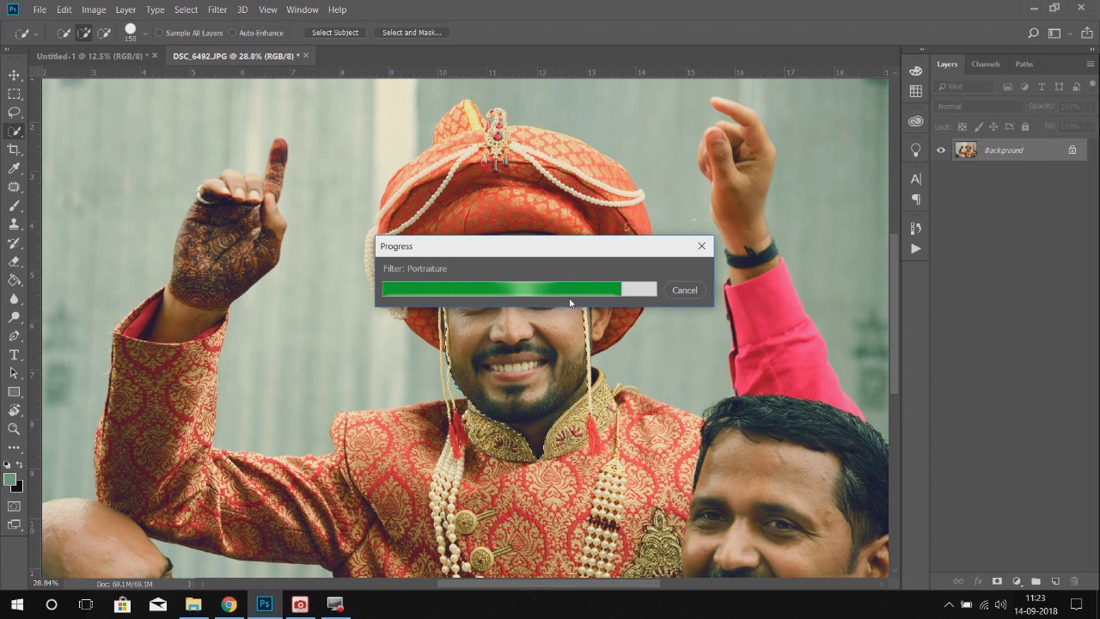
scroll(574, 303, "up", 3)
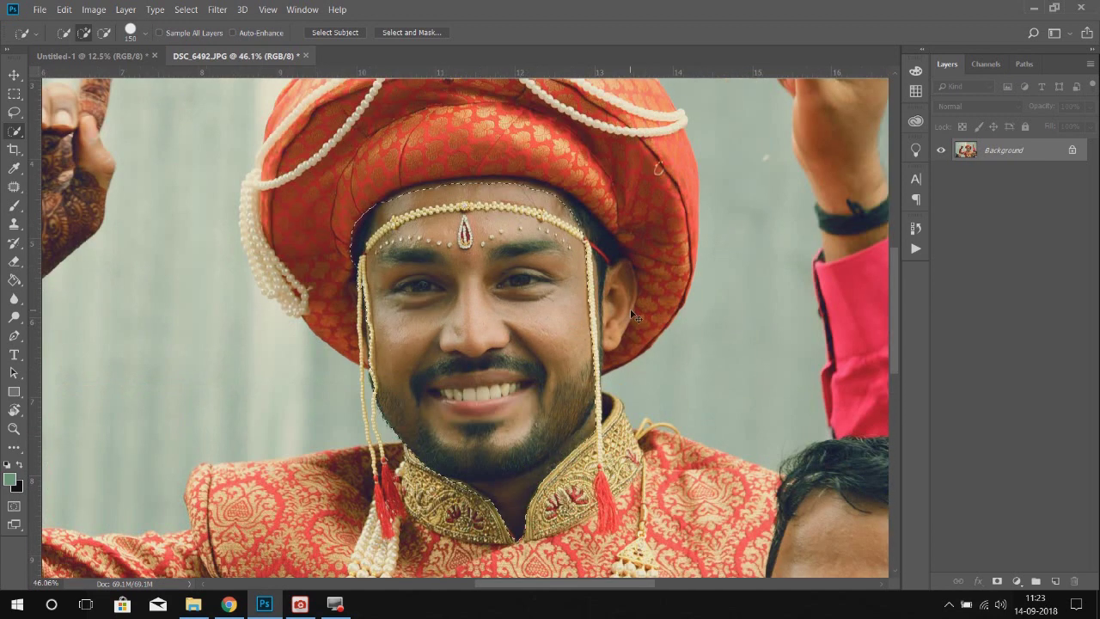
key("ctrl+d")
key("v")
scroll(541, 306, "down", 5)
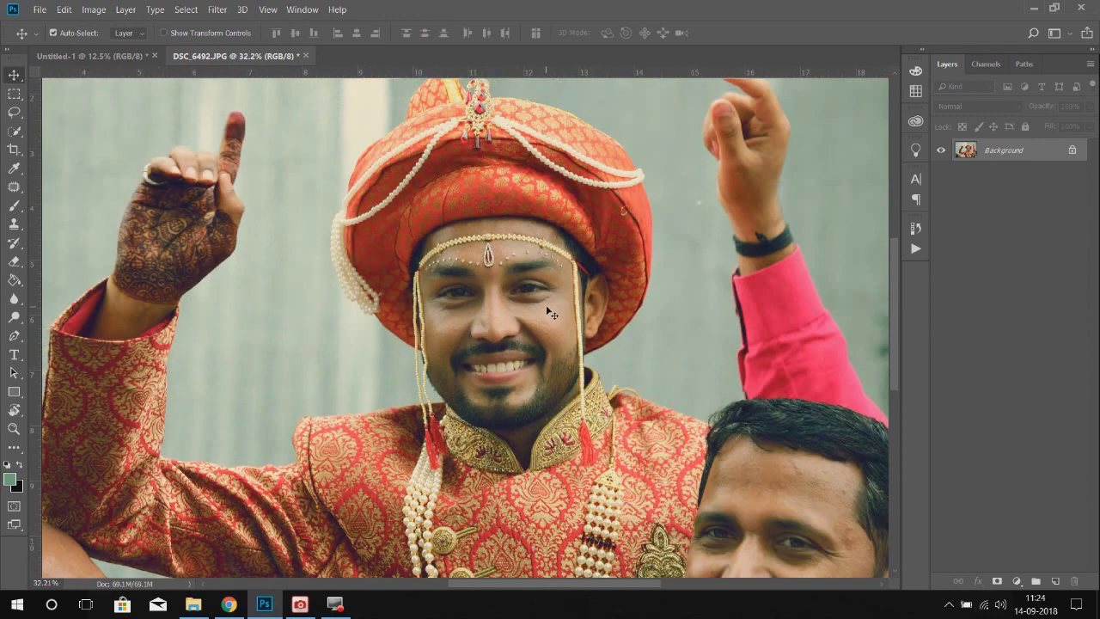
Step: Copy the whole retouched photo, close its document and paste the photo into Untitled-1
key("ctrl+a")
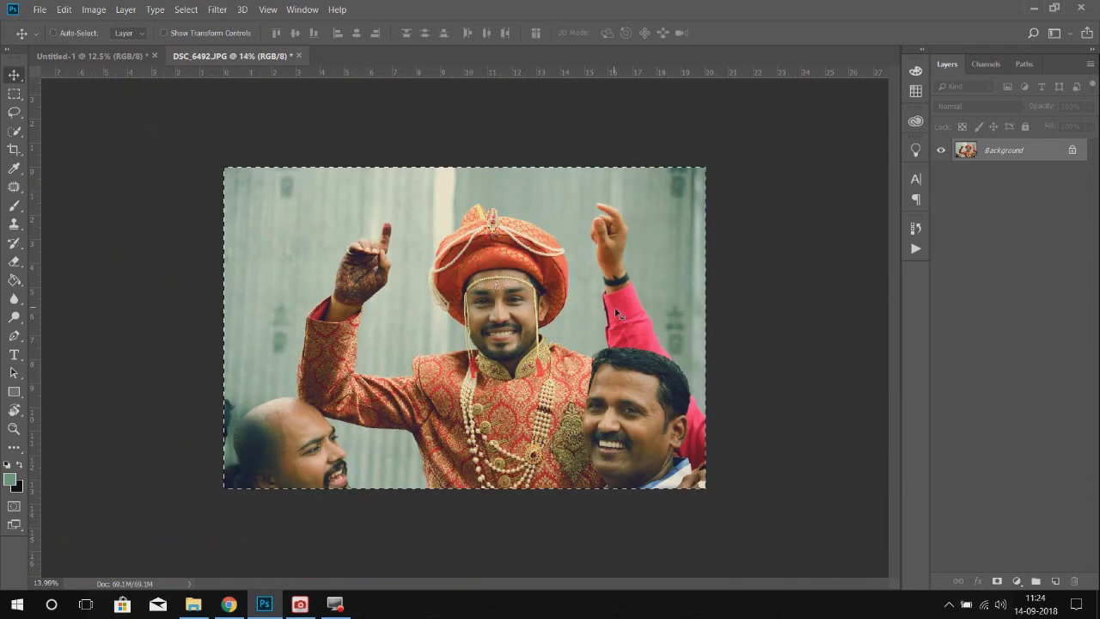
key("ctrl+w")
left_click(568, 239)
key("ctrl+v")
Step: Scale the pasted photo to 95.14%, rotate it -3.95° and position it over the right half of the spread
key("ctrl+t")
scroll(566, 239, "down", 2)
left_click_drag(566, 247, 677, 237)
left_click_drag(760, 484, 730, 408)
left_click_drag(680, 376, 731, 390)
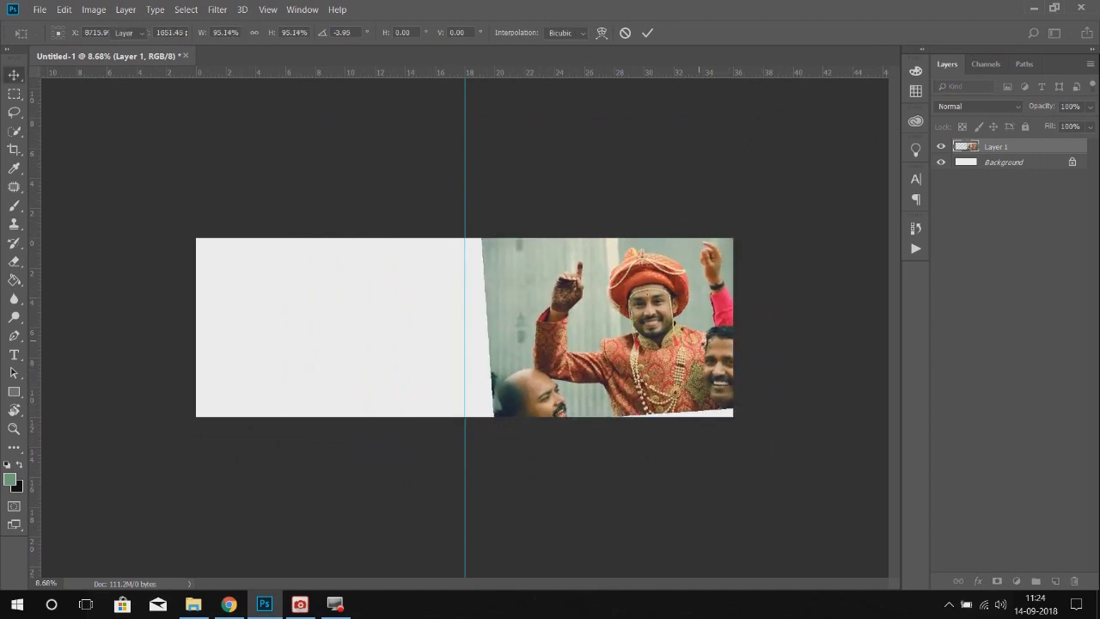
Step: Sample the pale green of the photo's backdrop and fill the Background layer with it
key("i")
left_click(521, 269)
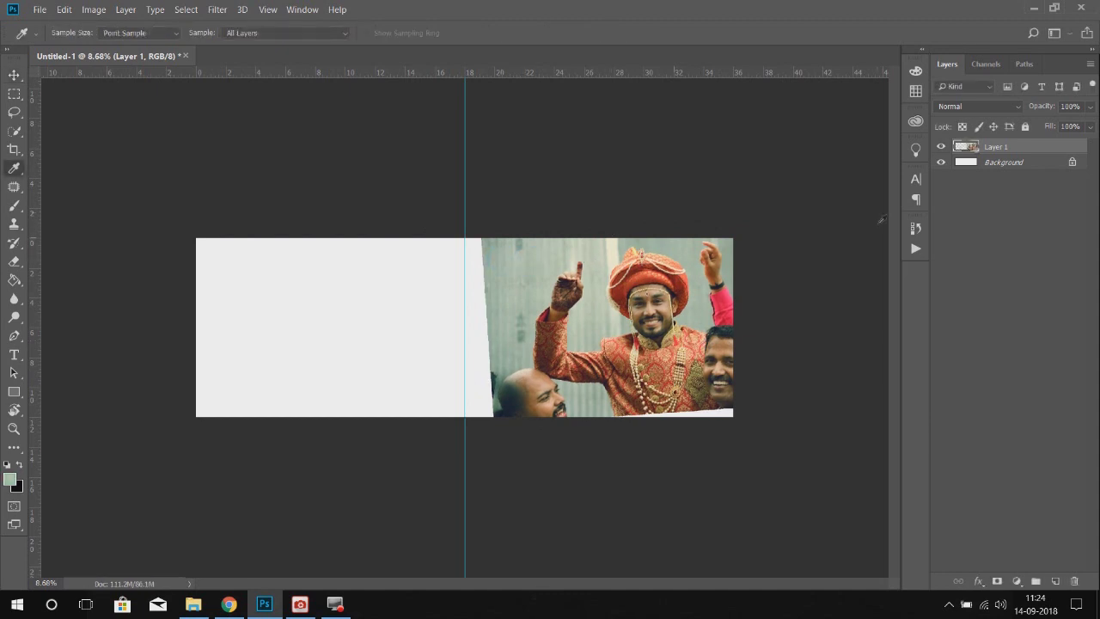
left_click(982, 165)
key("alt+BackSpace")
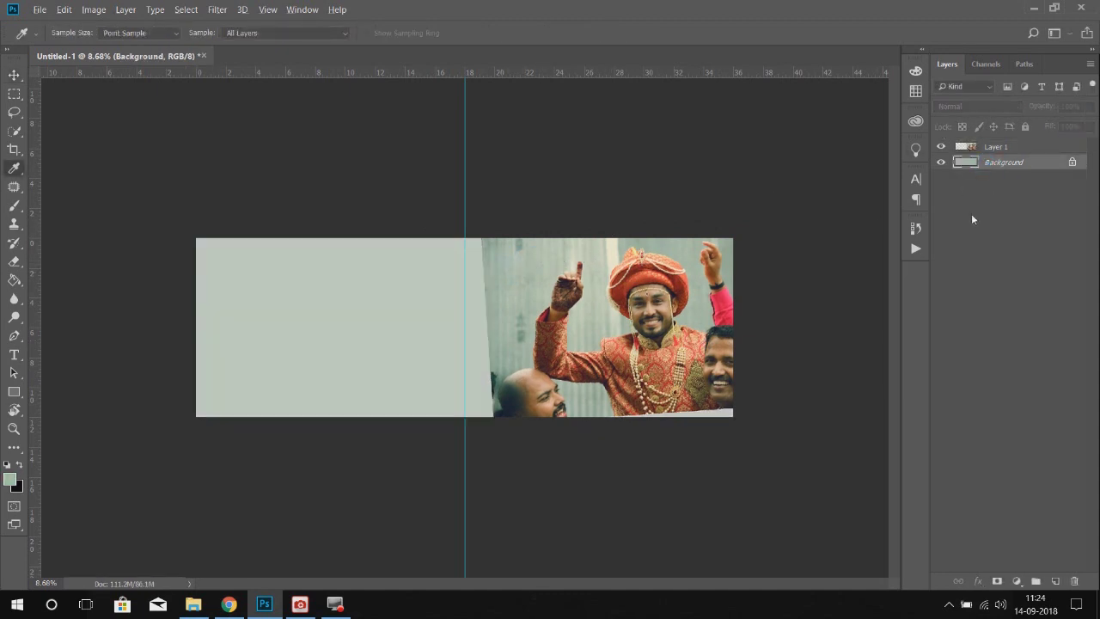
Step: Add a black layer mask that hides the whole photo on Layer 1
key("v")
key("alt+bracketright")
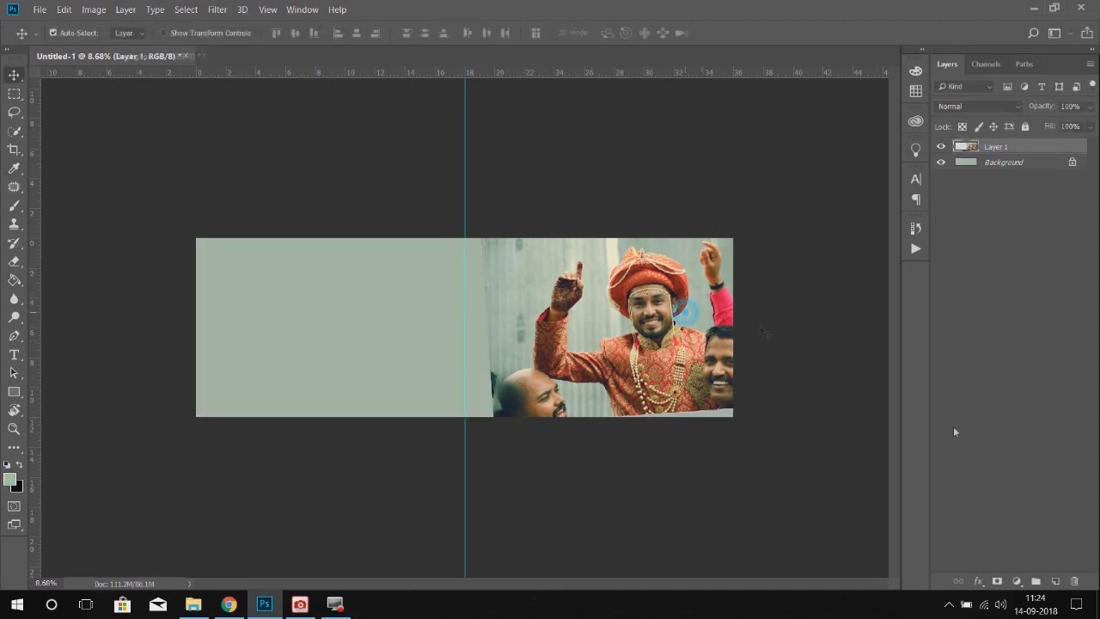
left_click(999, 582, "alt")
Step: Paint white on the mask with a large soft brush, up to 3900 px, to reveal the groom with faded edges
key("b")
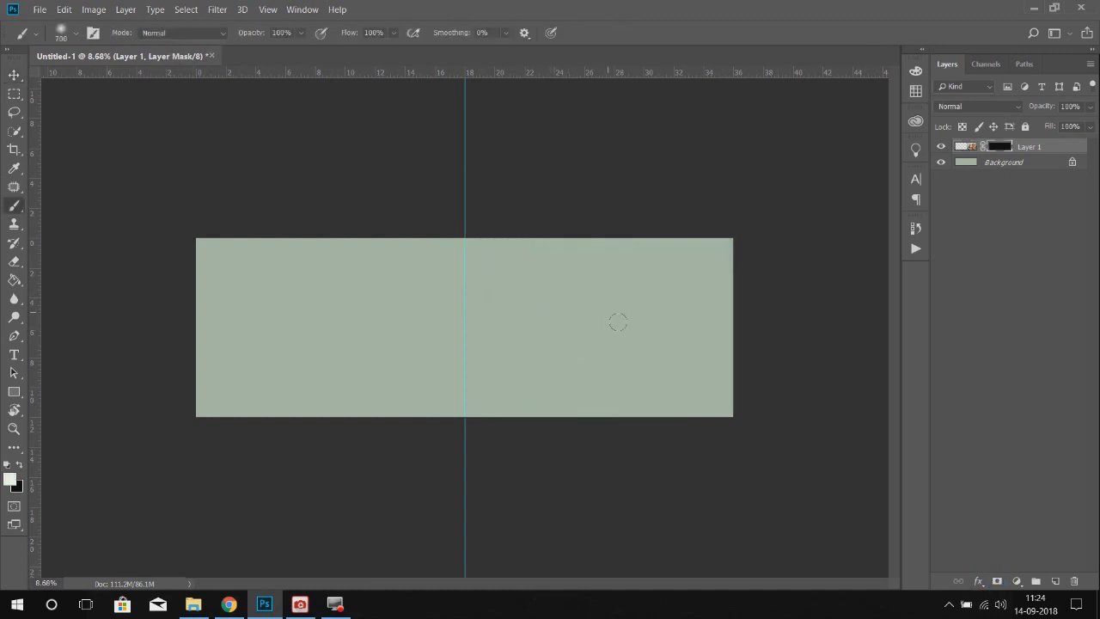
left_click(608, 307)
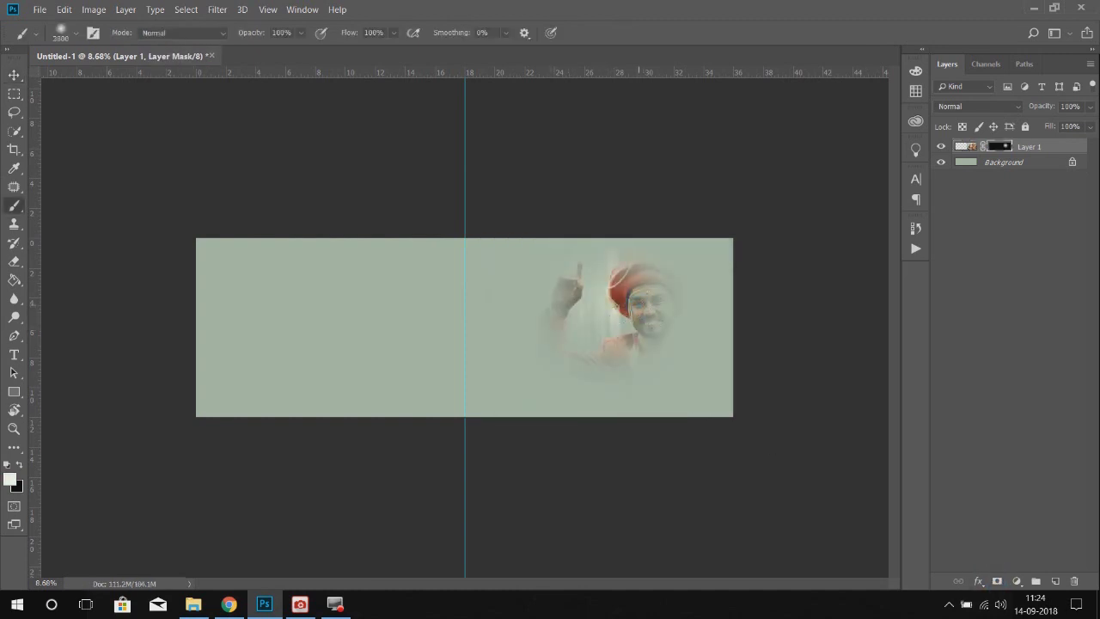
left_click(648, 306)
left_click(601, 299)
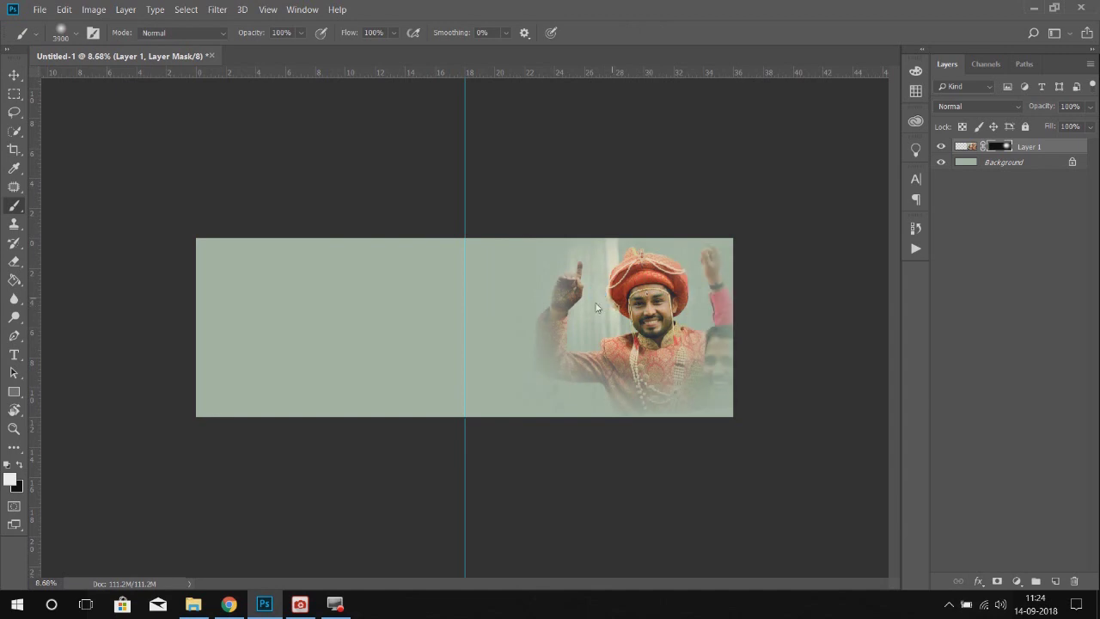
left_click(591, 319)
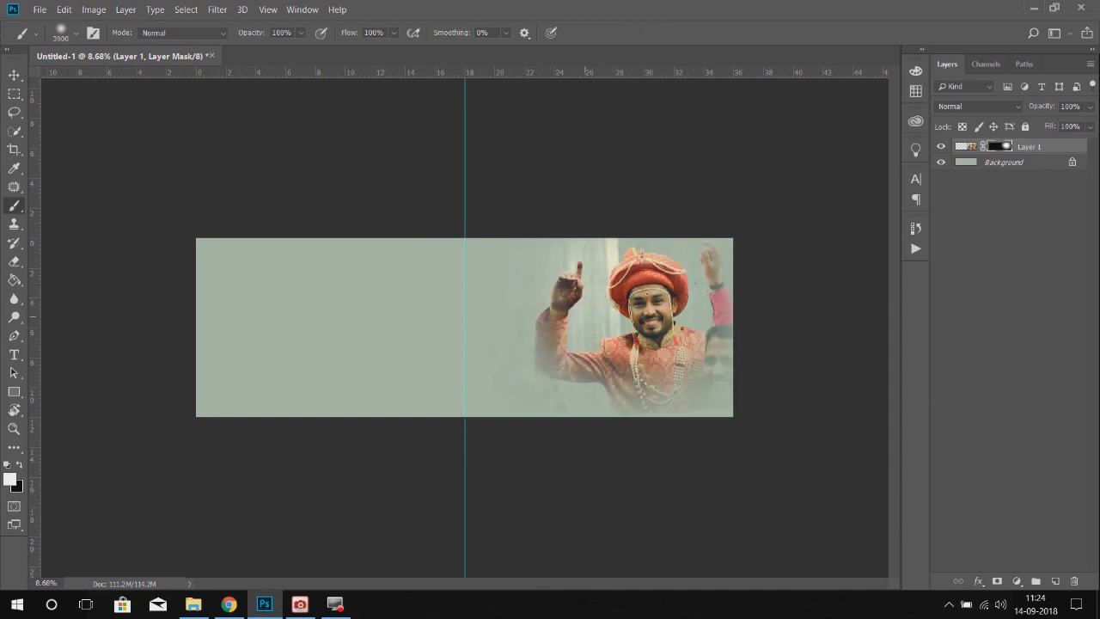
left_click(585, 317)
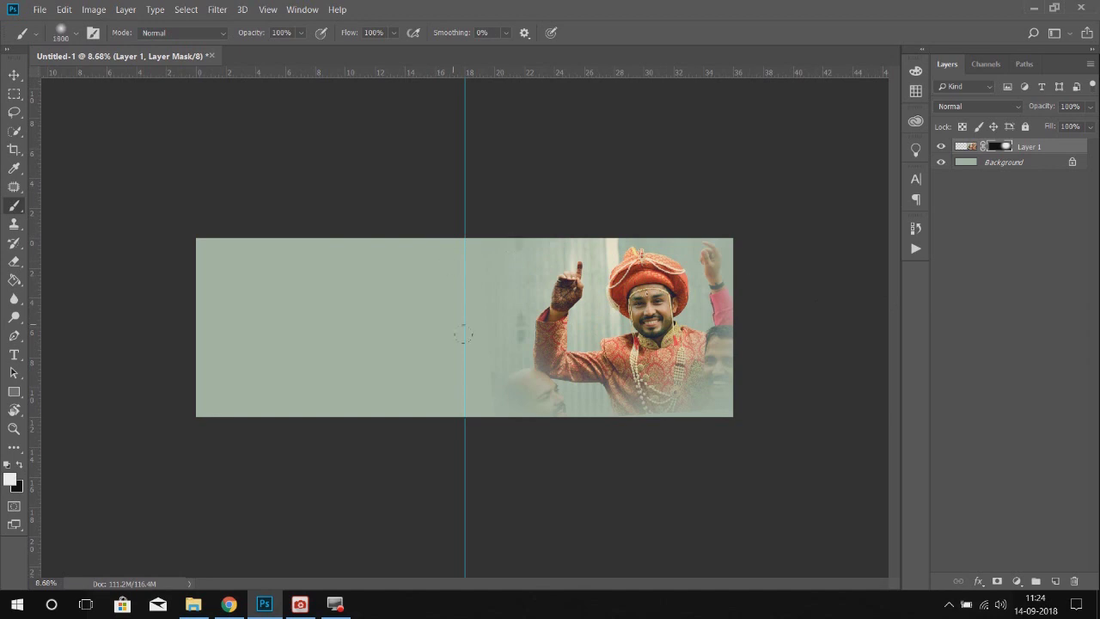
key("x")
key("v")
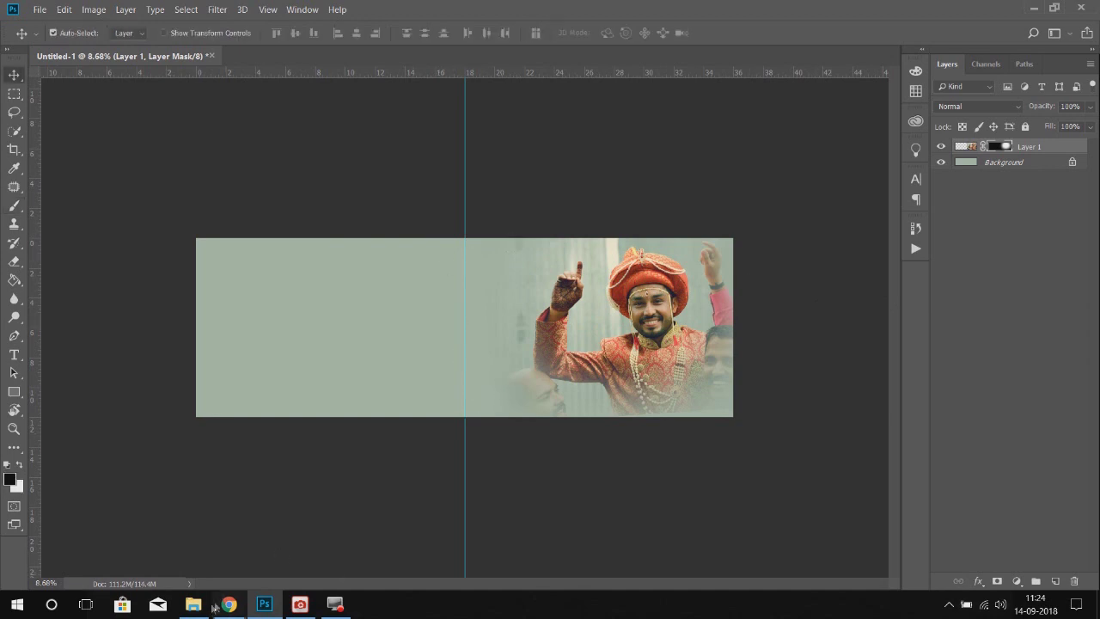
Step: Switch to the photo folder and open DSC_6452 in Photoshop, bringing it into the Camera Raw filter
left_click(194, 604)
left_click(762, 299)
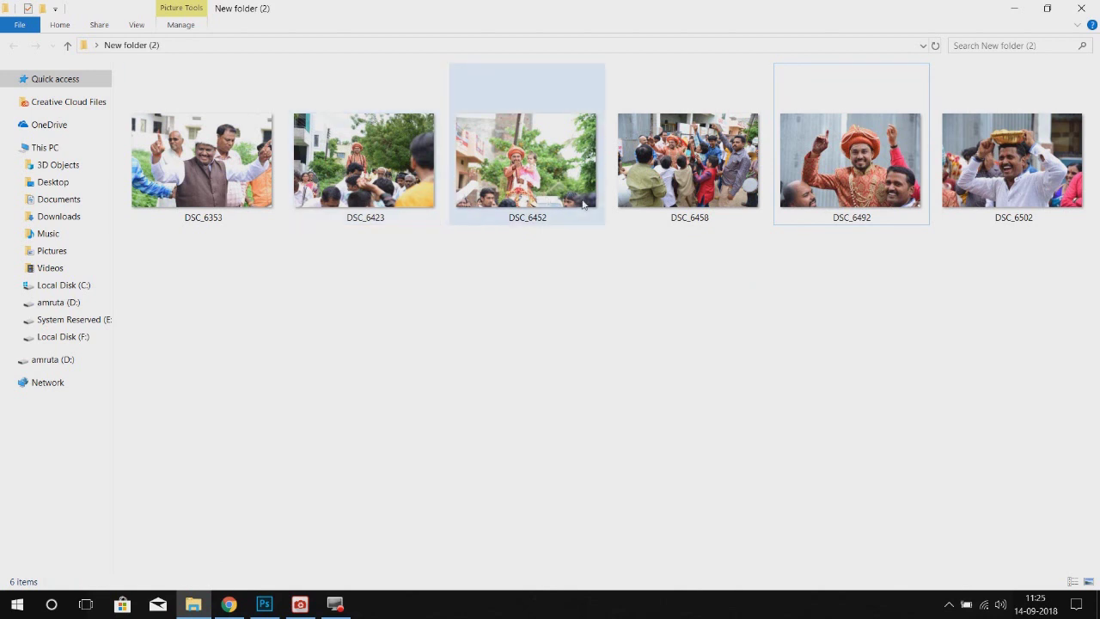
left_click(538, 157)
left_click_drag(522, 155, 502, 76)
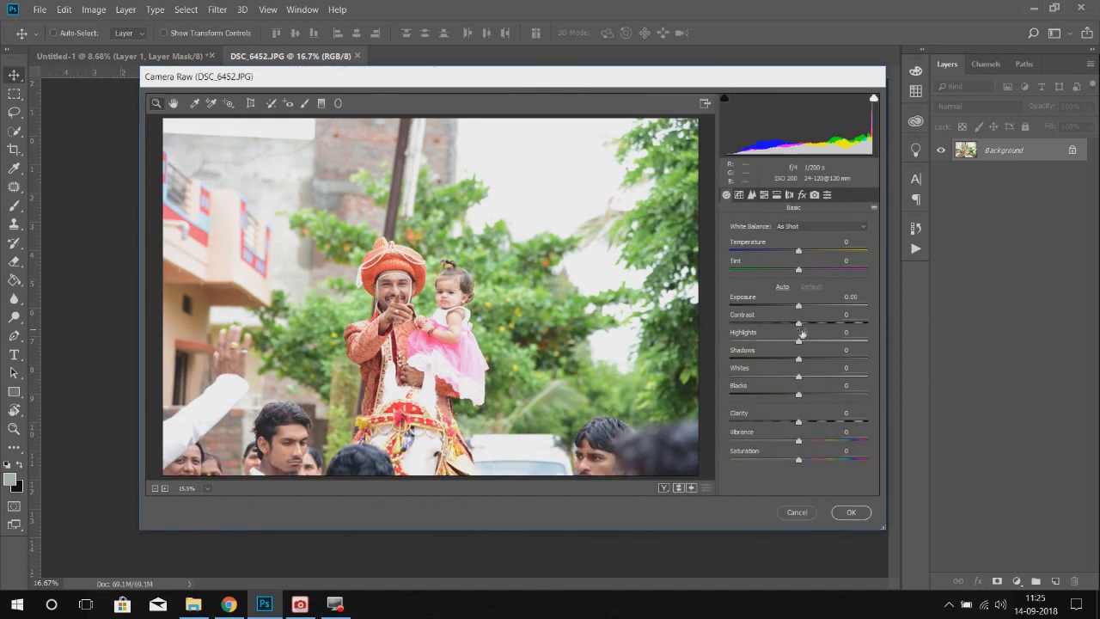
Step: Grade the photo in Camera Raw with Highlights at -100 and Contrast at +14
left_click_drag(798, 342, 729, 342)
left_click_drag(798, 324, 804, 325)
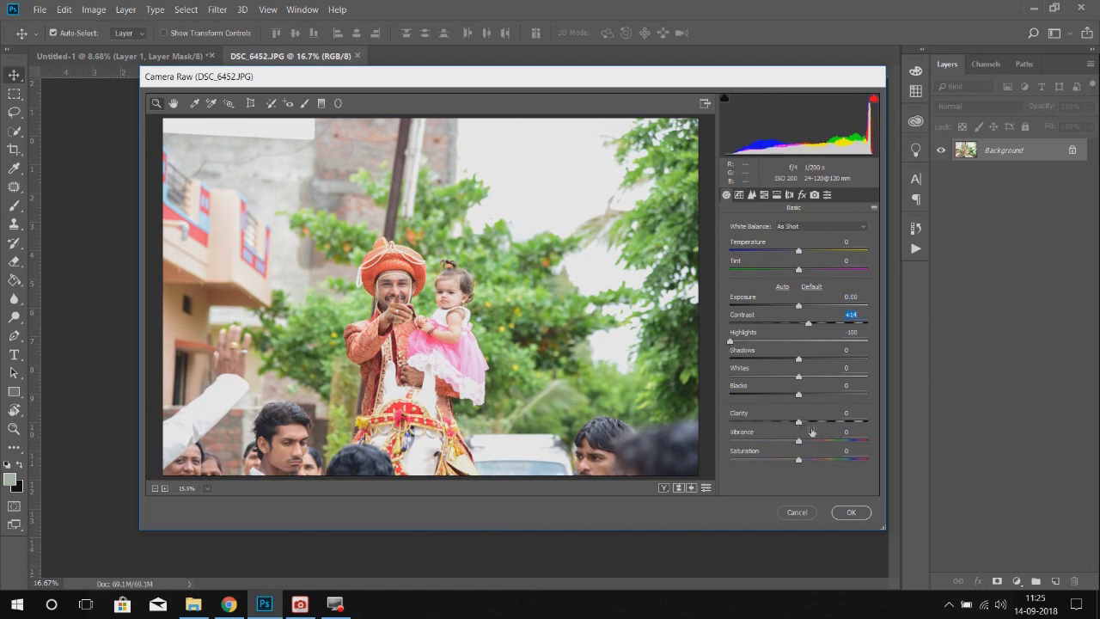
left_click(846, 514)
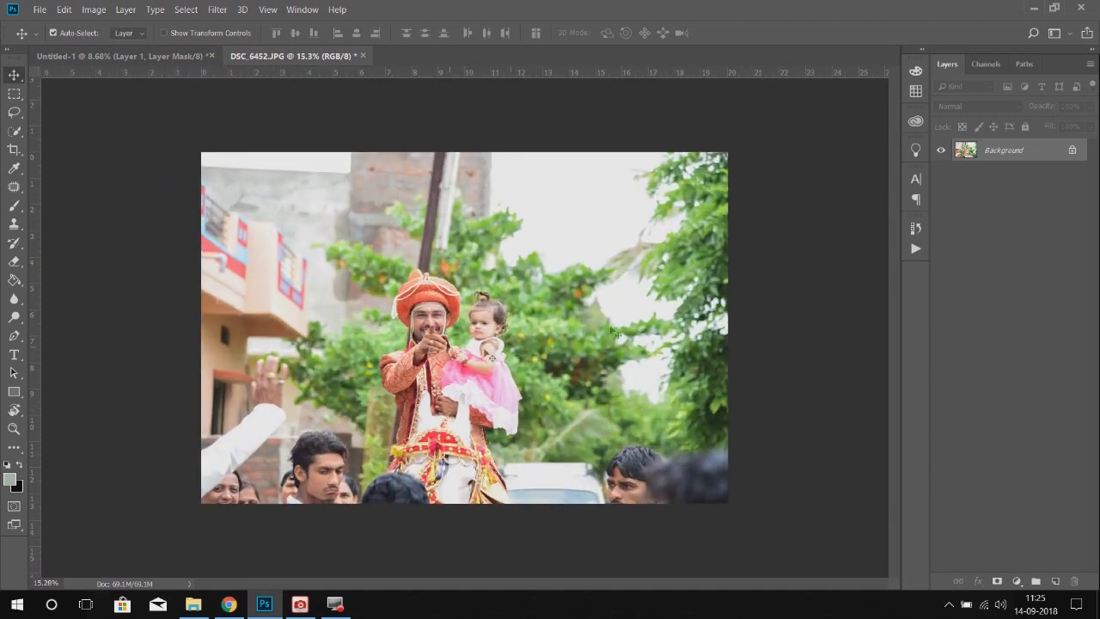
Step: Load the RGB channel's luminosity as a selection, copy it to a new layer and set that layer to Multiply at 100% opacity
left_click(985, 63)
left_click(955, 85, "ctrl")
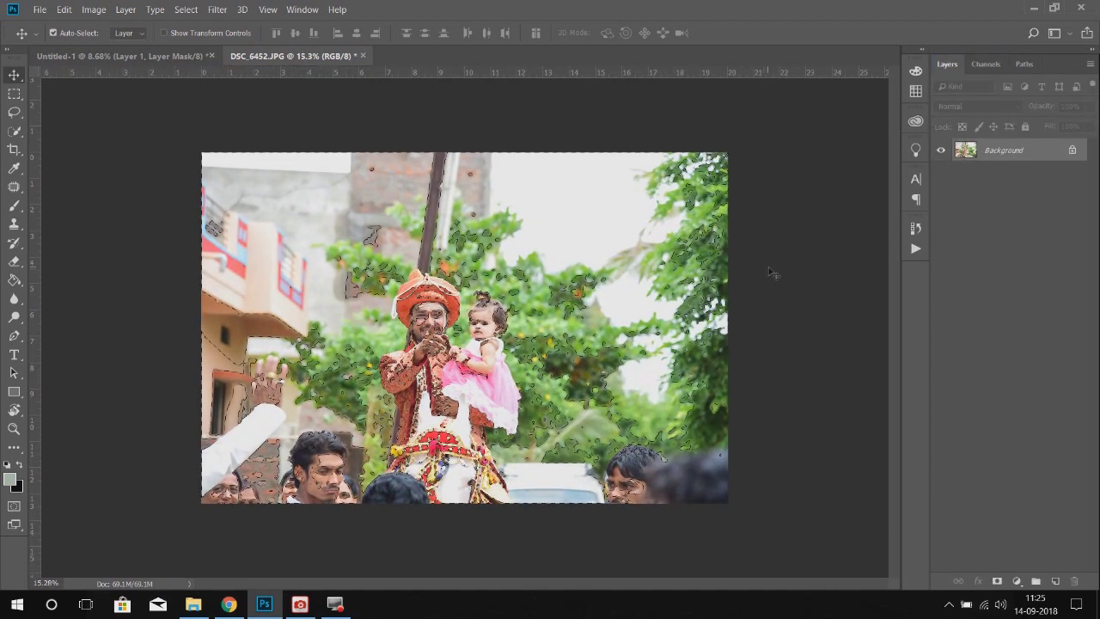
key("ctrl+j")
left_click(978, 106)
left_click(958, 172)
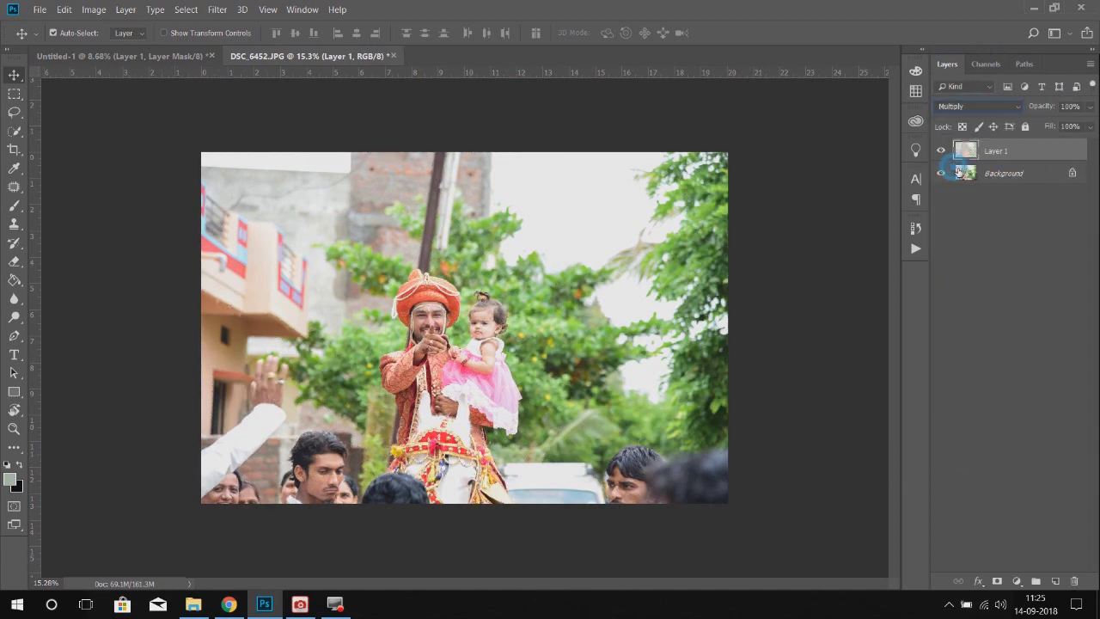
left_click(1067, 106)
key("Return")
Step: Add a layer mask to Layer 1 and paint black over the groom's face with a soft brush at 45% opacity
left_click(996, 581)
key("b")
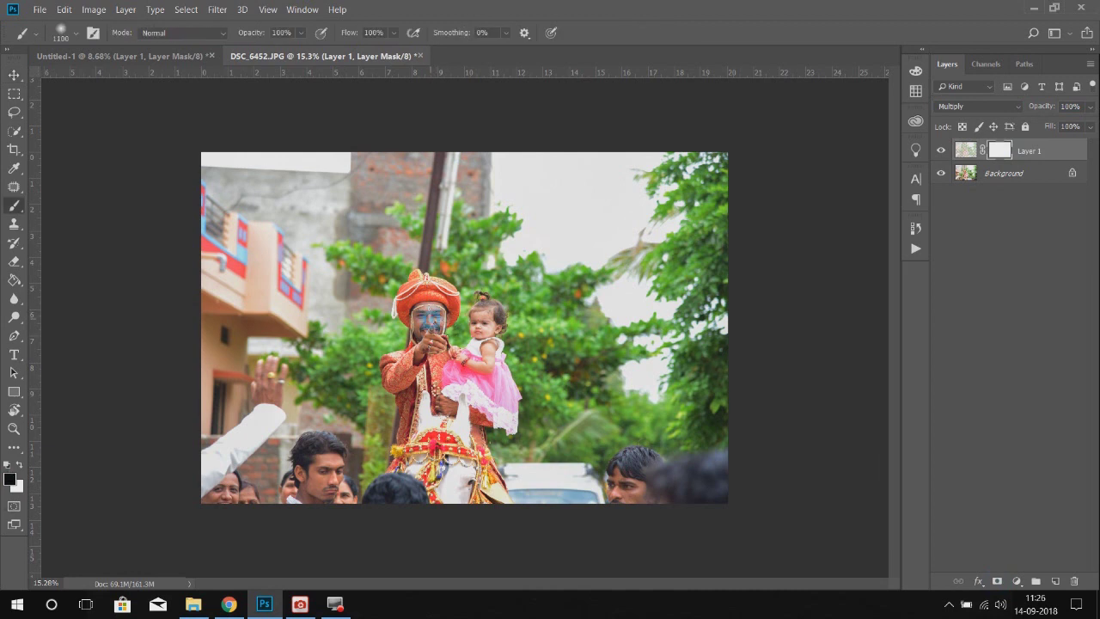
left_click(428, 319)
key("ctrl+z")
left_click_drag(260, 35, 231, 38)
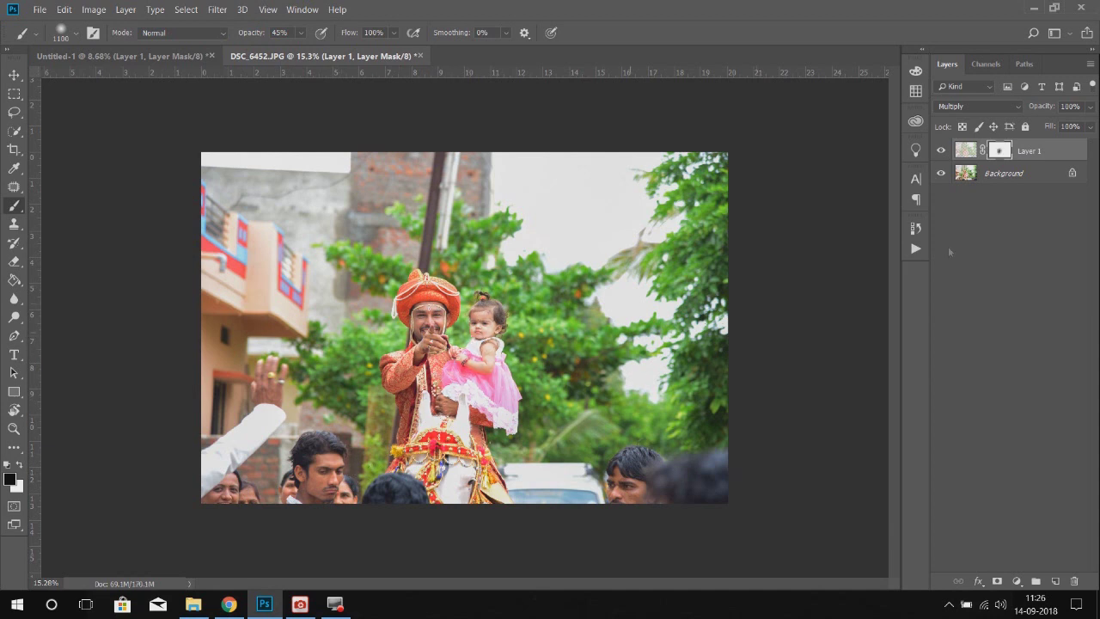
Step: Compare the photo with and without the Multiply layer, and merge that layer into the Background
key("v")
left_click(941, 151)
left_click(942, 152)
left_click(941, 151)
left_click(942, 151)
left_click(941, 151)
left_click(1034, 176, "ctrl")
key("ctrl+e")
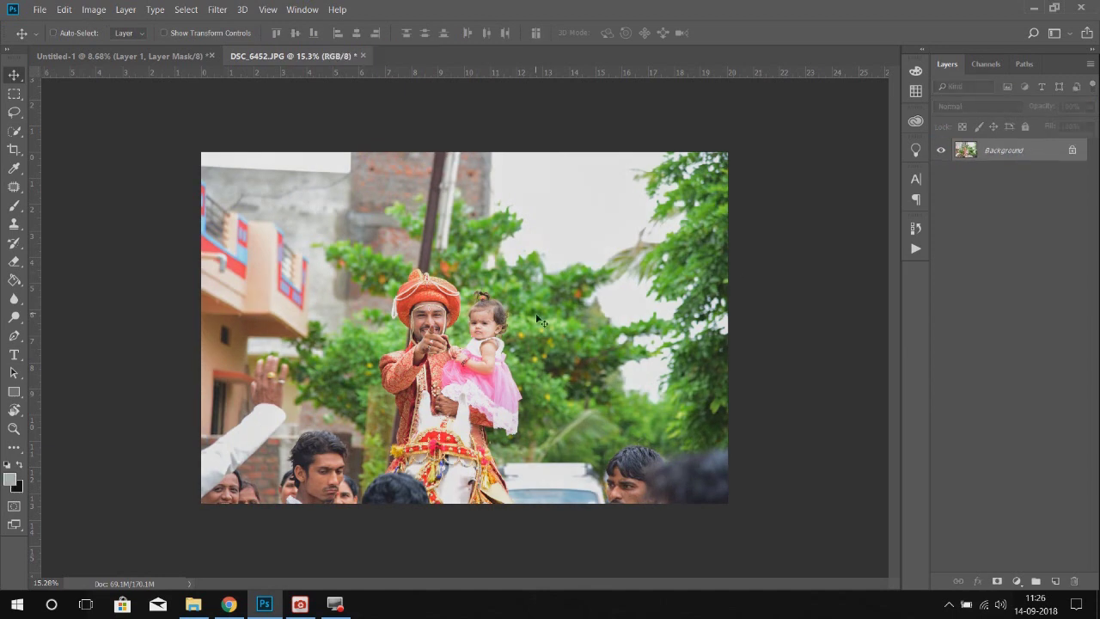
Step: Reopen the photo in the Camera Raw filter and set Highlights to +17, Whites to -43 and Shadows to +43
left_click(217, 9)
left_click(269, 90)
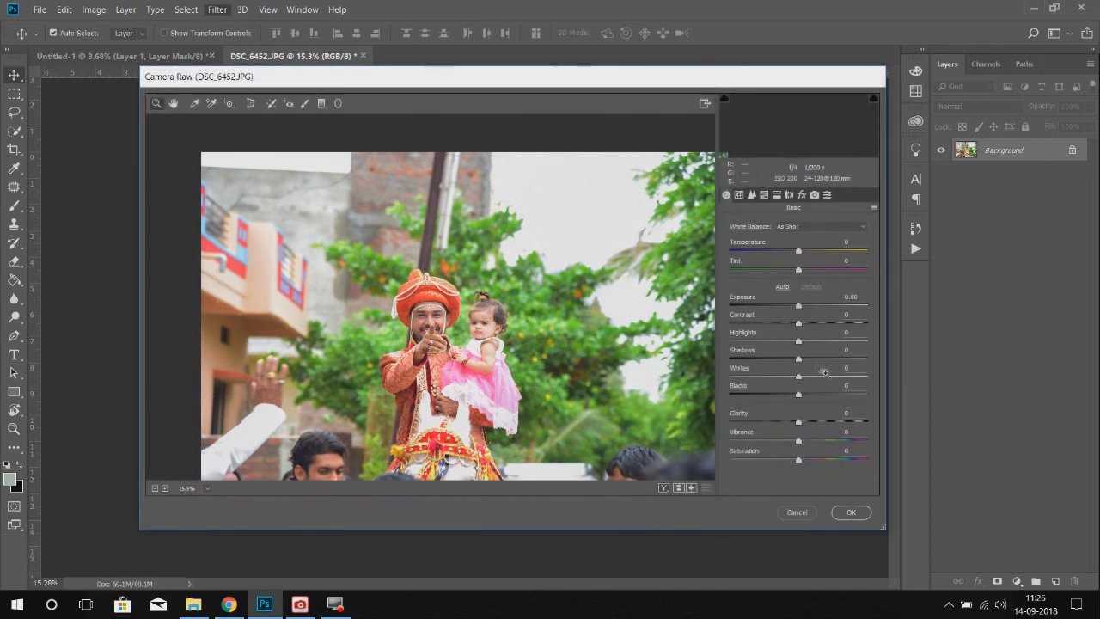
mouse_move(798, 340)
left_mouse_down()
mouse_move(729, 338)
mouse_move(780, 341)
mouse_move(812, 379)
mouse_move(772, 377)
mouse_move(803, 342)
mouse_move(821, 345)
mouse_move(809, 342)
left_mouse_up()
left_click_drag(772, 376, 833, 362)
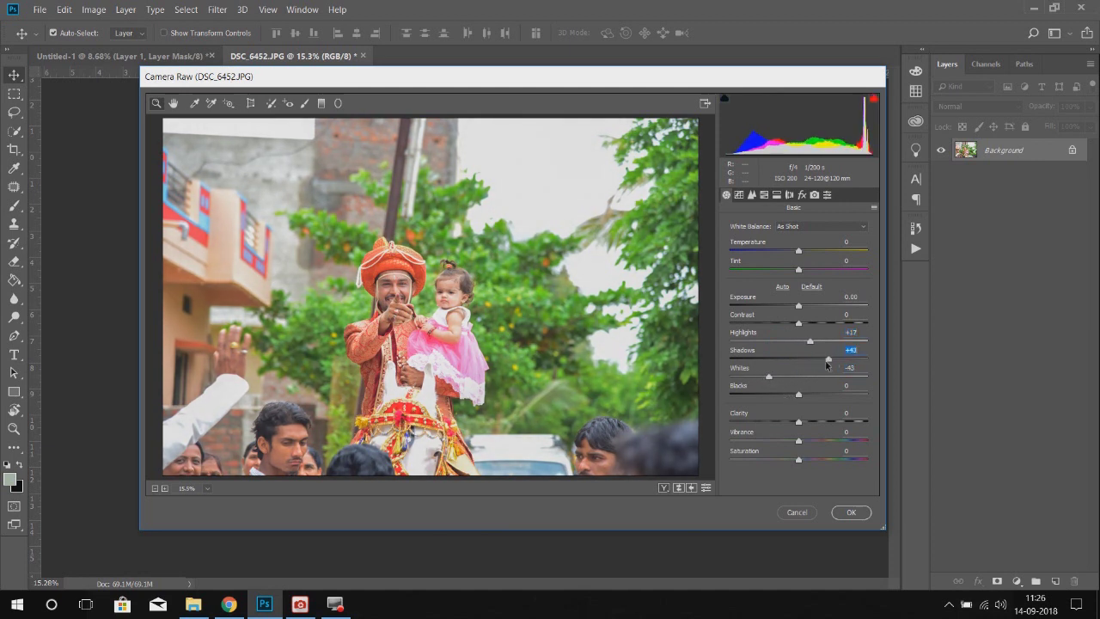
Step: Slightly lower the saturation of Oranges and Reds in the HSL adjustments and apply the Camera Raw filter
left_click(789, 195)
left_click(811, 242)
mouse_move(798, 303)
left_mouse_down()
mouse_move(830, 305)
mouse_move(793, 304)
mouse_move(791, 285)
left_mouse_up()
left_click(768, 242)
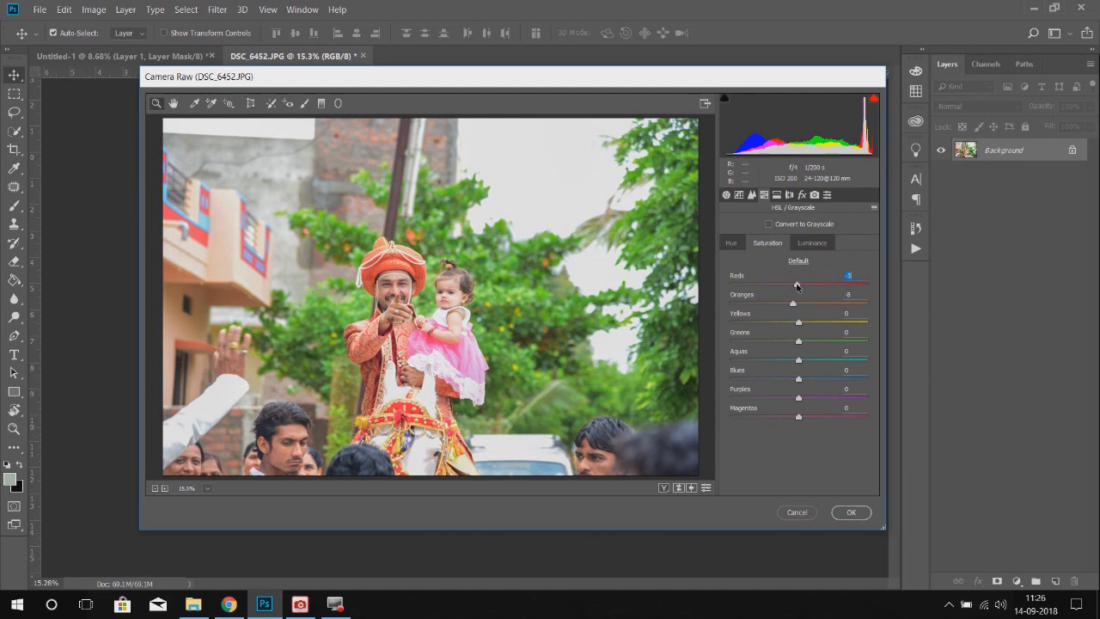
left_click(860, 514)
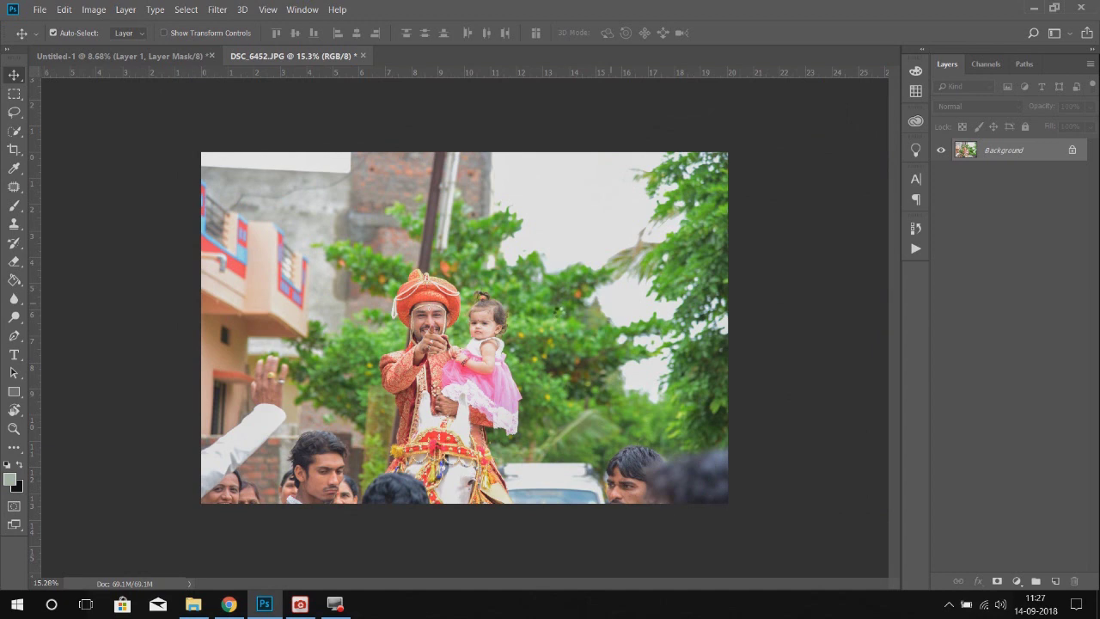
Step: Compare the photo before and after the Camera Raw adjustments
key("ctrl+z")
key("ctrl+z")
key("ctrl+z")
key("ctrl+z")
key("ctrl+z")
key("ctrl+z")
key("ctrl+z")
scroll(429, 322, "up", 3)
scroll(438, 331, "down", 1)
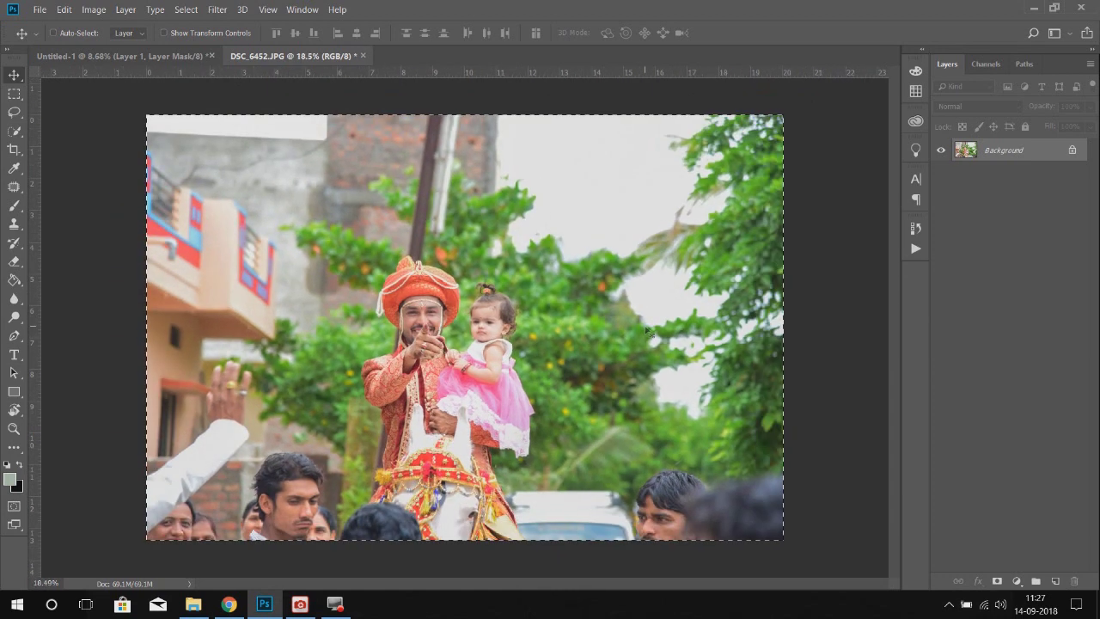
Step: Add a Solid Color fill layer in bright blue above the photo
left_click(1016, 581)
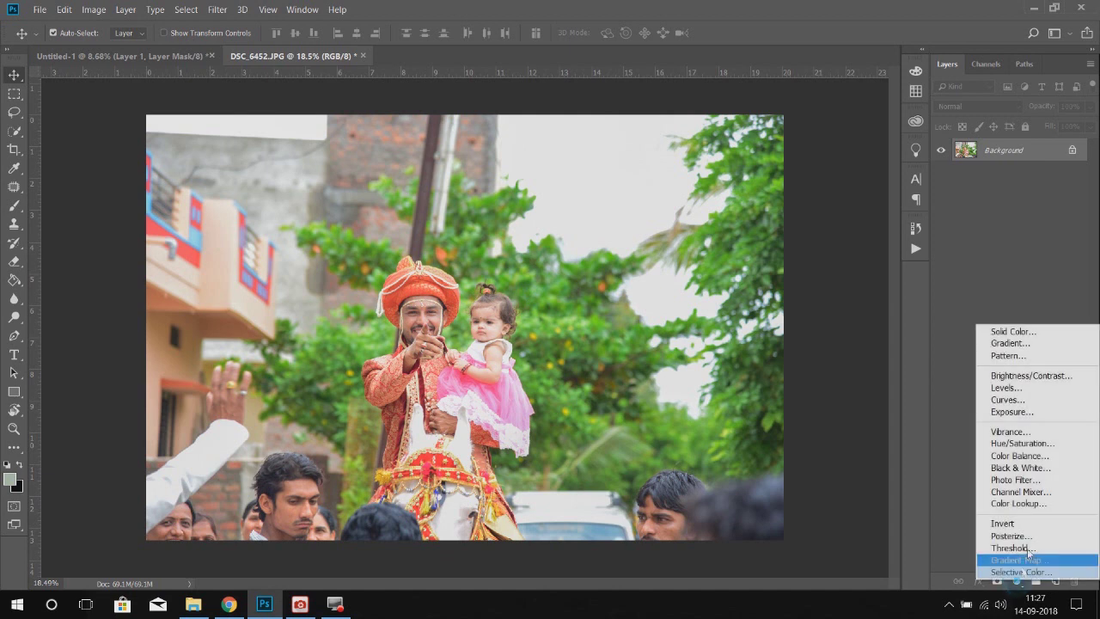
left_click(989, 332)
left_click(866, 410)
left_click(847, 381)
left_click(994, 333)
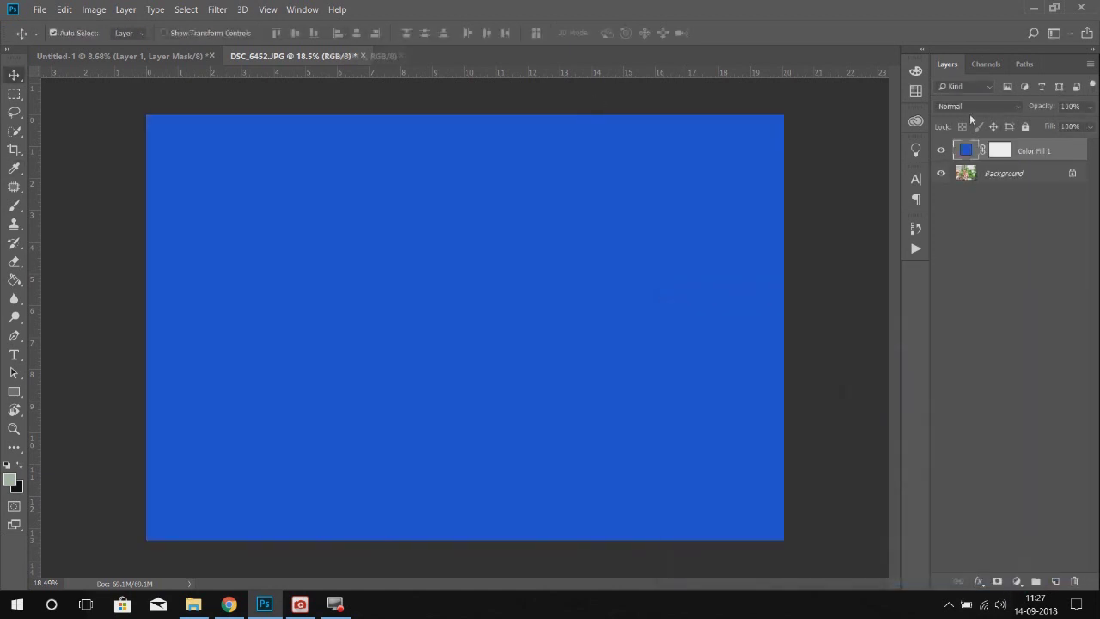
Step: Set the blue fill layer's blend mode to Exclusion and its opacity to 21%
left_click(980, 106)
left_click(949, 375)
left_click(1090, 106)
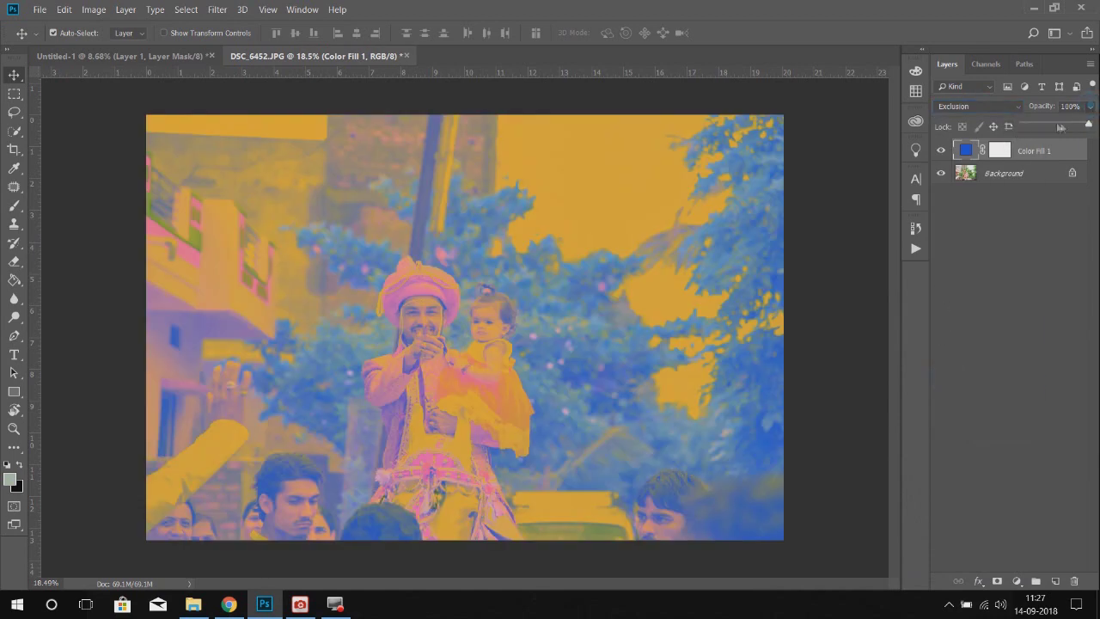
left_click_drag(1088, 125, 1038, 125)
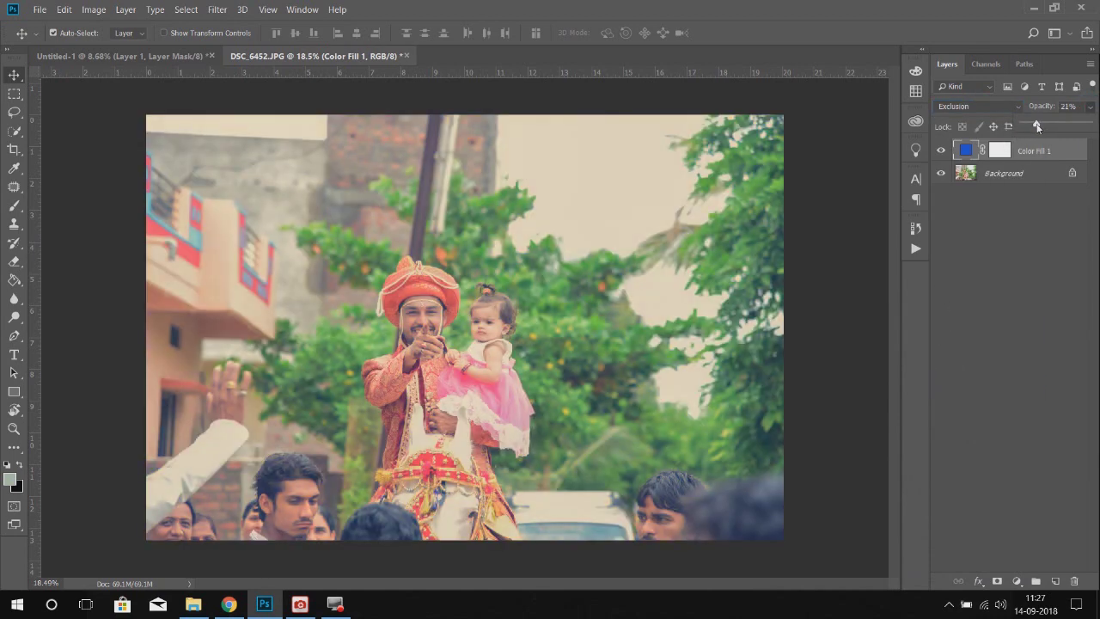
left_click(1047, 269)
Step: Add a Brightness/Contrast adjustment layer above the blue fill with Contrast at about 28
left_click(1016, 584)
left_click(980, 220)
left_click(1027, 152)
left_click(1016, 582)
left_click(1030, 374)
left_click_drag(803, 278, 821, 276)
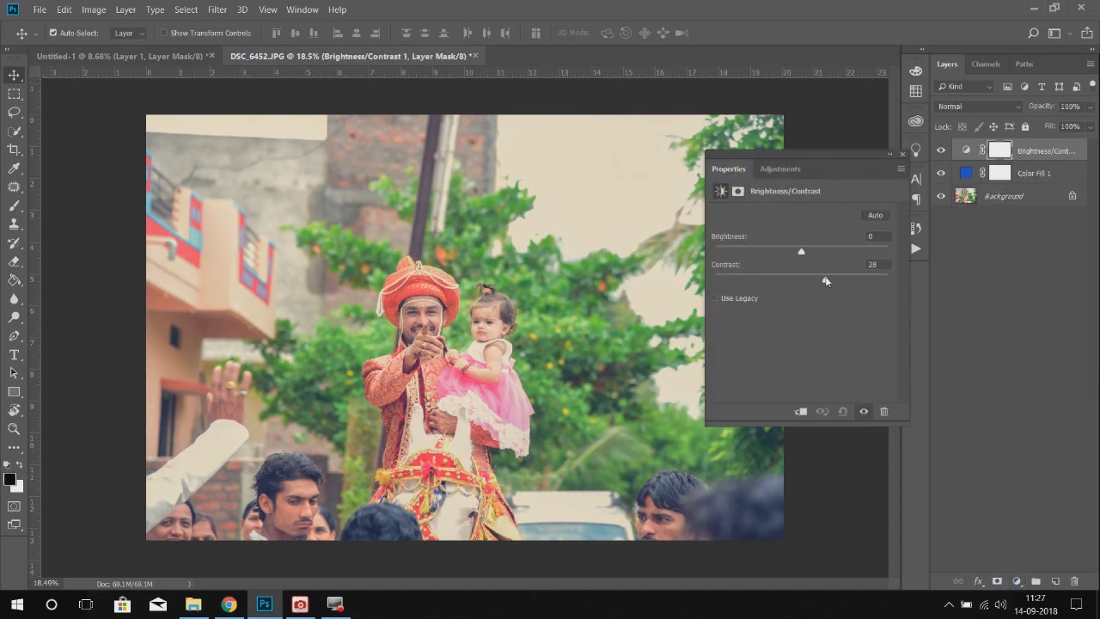
left_click(902, 155)
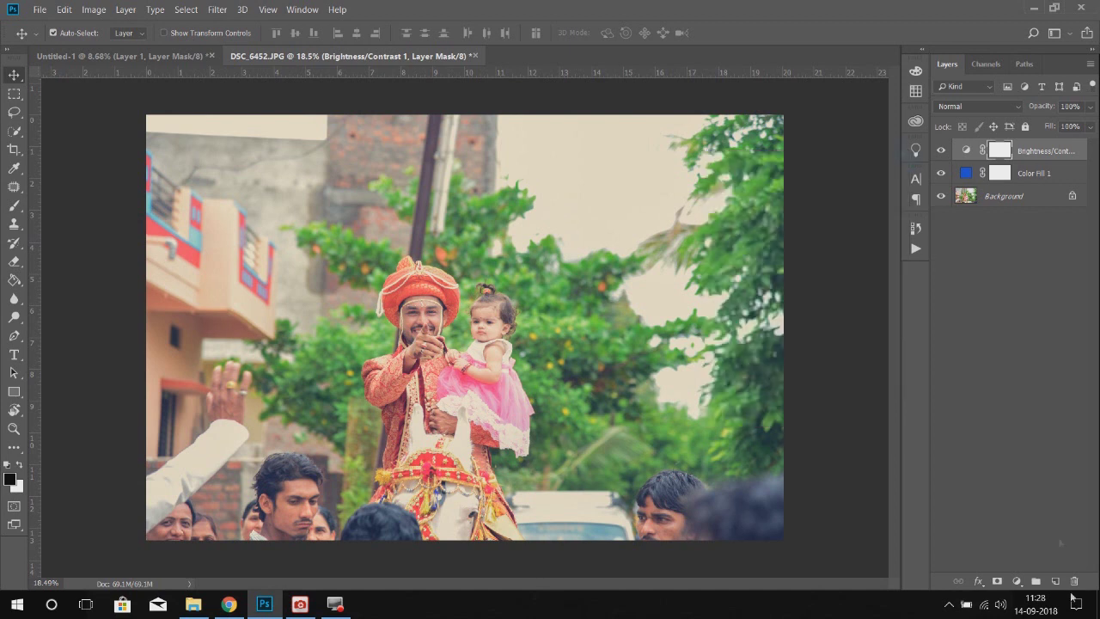
Step: Add a Selective Color layer with Neutrals at Cyan +23 and Yellow +18, slightly less Magenta and more Black, and compare its effect
left_click(1016, 581)
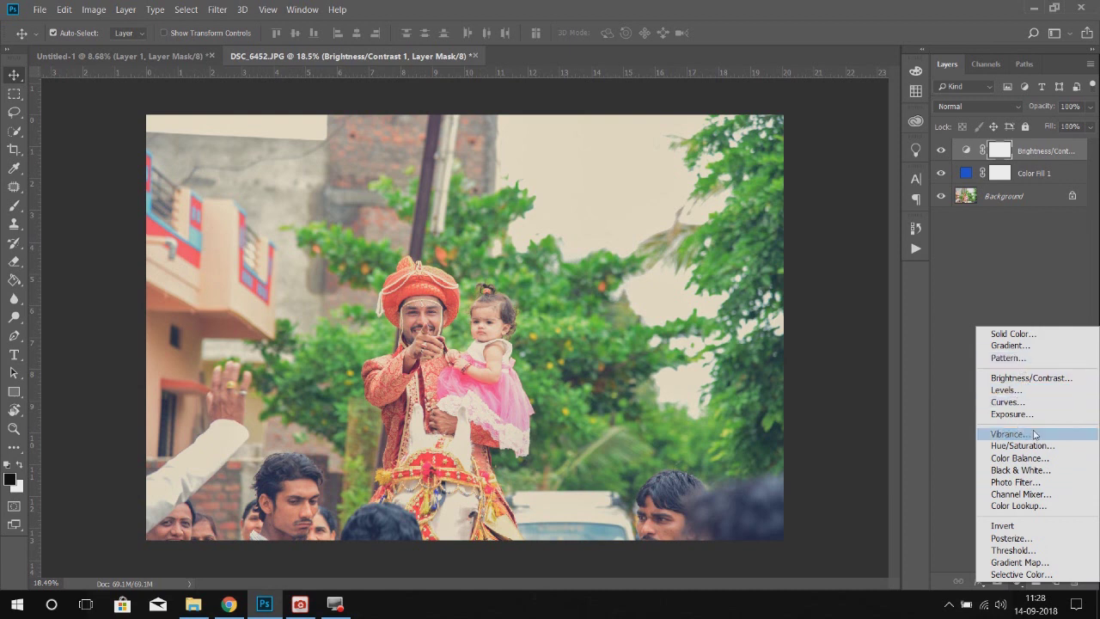
left_click(1020, 573)
left_click_drag(801, 263, 819, 264)
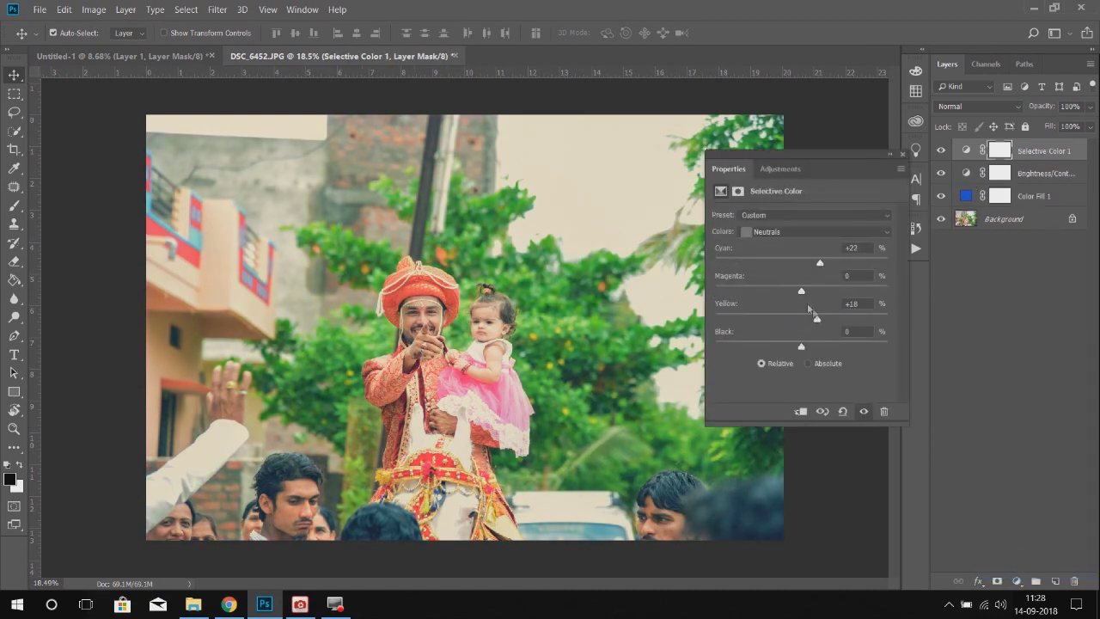
left_click_drag(800, 290, 794, 292)
left_click_drag(802, 346, 808, 347)
left_click(902, 154)
left_click(941, 152)
left_click(942, 153)
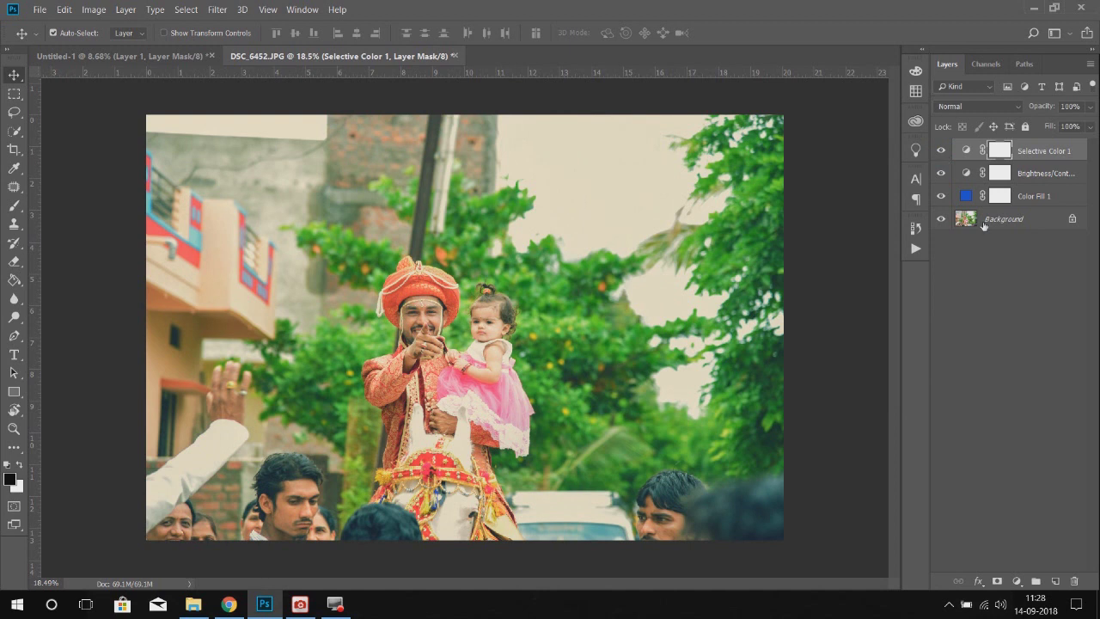
Step: Merge all layers of the graded photo, copy the whole image and close its file
left_click(1028, 224, "shift")
key("ctrl+e")
key("ctrl+a")
key("ctrl+w")
left_click(581, 236)
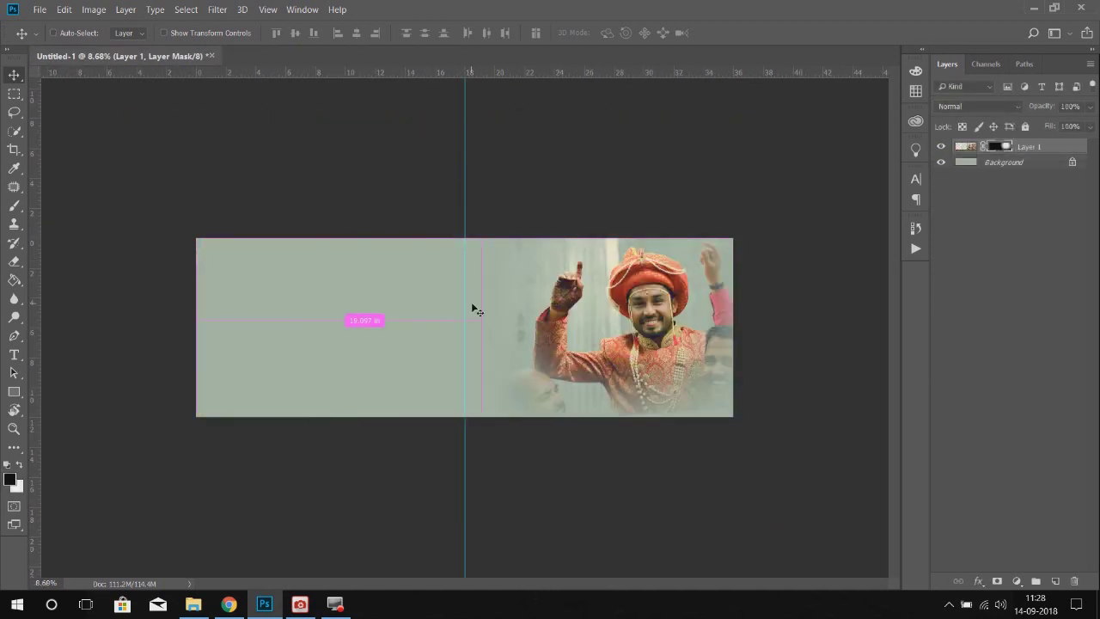
Step: Paste the photo into the spread, scale it to 124.61%, rotate it 5.45° and position it over the left half
key("ctrl+v")
key("ctrl+t")
left_click_drag(471, 302, 332, 301)
mouse_move(500, 212)
left_mouse_down()
mouse_move(504, 231)
mouse_move(518, 207)
left_mouse_up()
left_click_drag(423, 275, 391, 266)
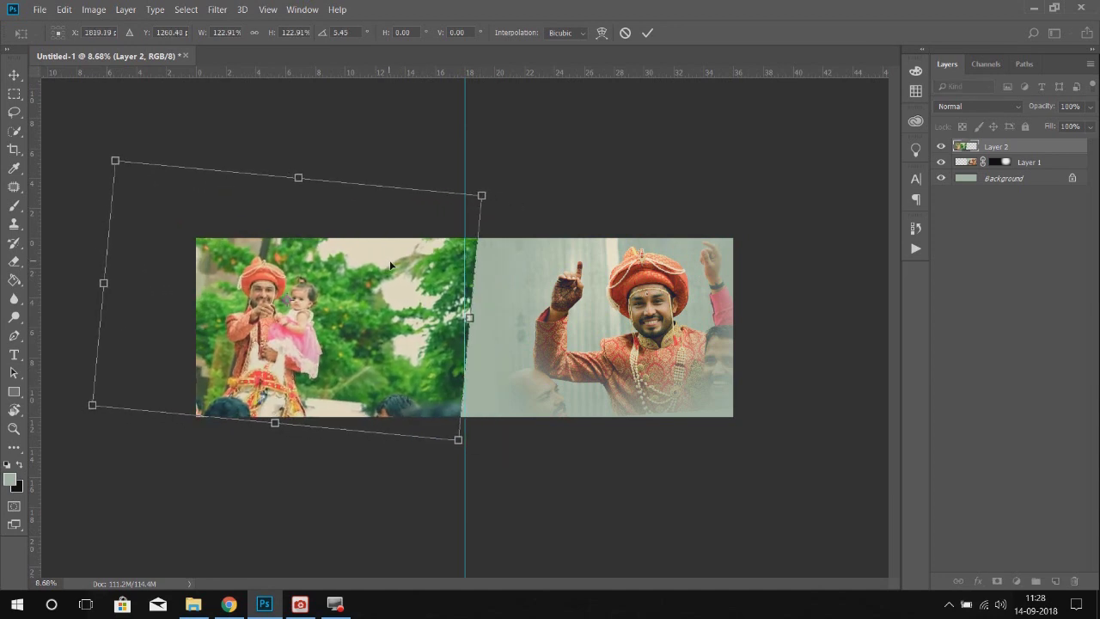
left_click_drag(481, 198, 488, 195)
key("Return")
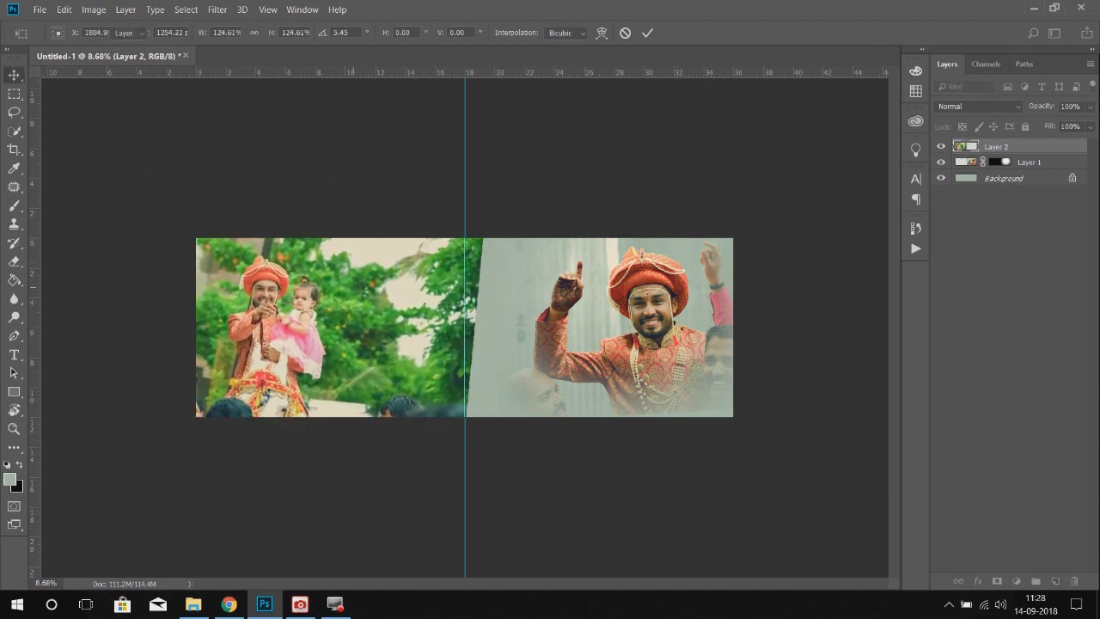
Step: Add a black layer mask that hides the photo on Layer 2, and postpone the pending Windows update
left_click(996, 581, "alt")
key("b")
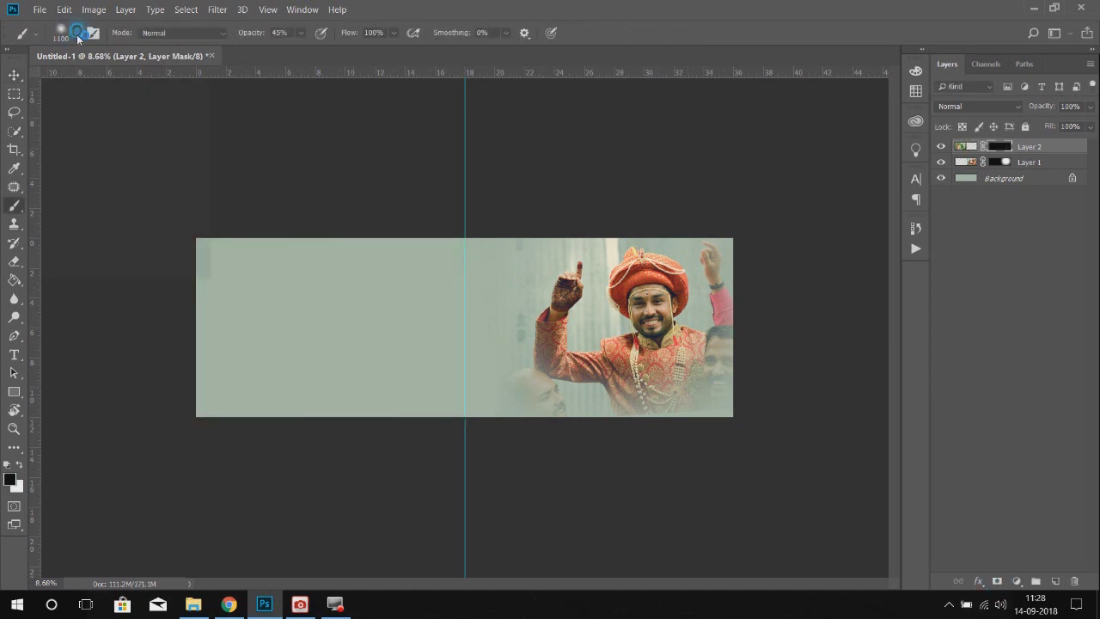
left_click(76, 33)
left_click(37, 172)
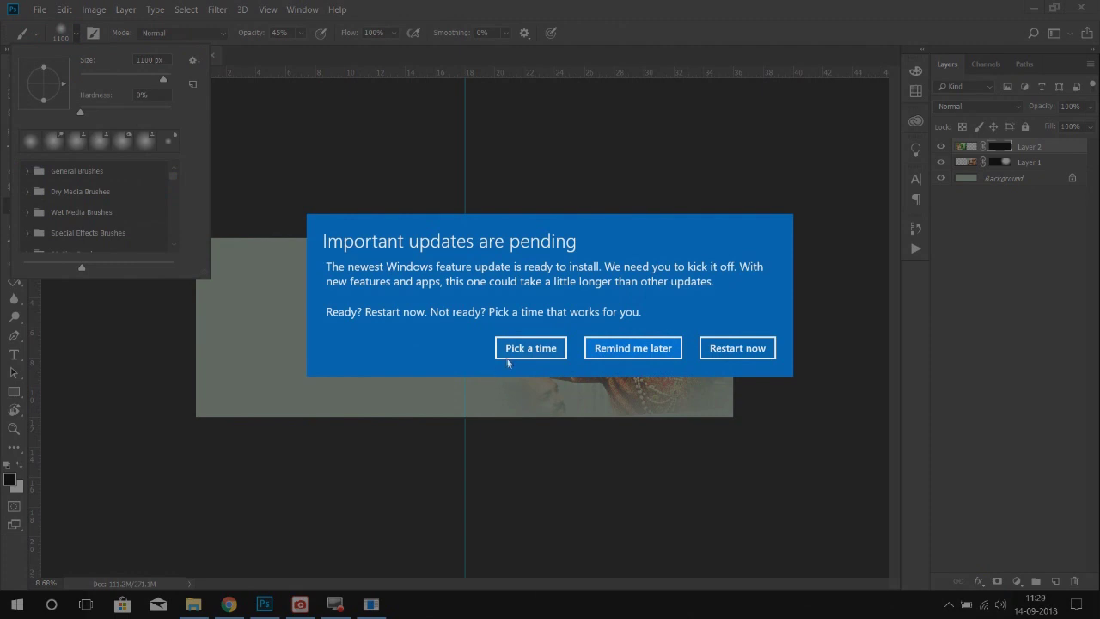
left_click(633, 348)
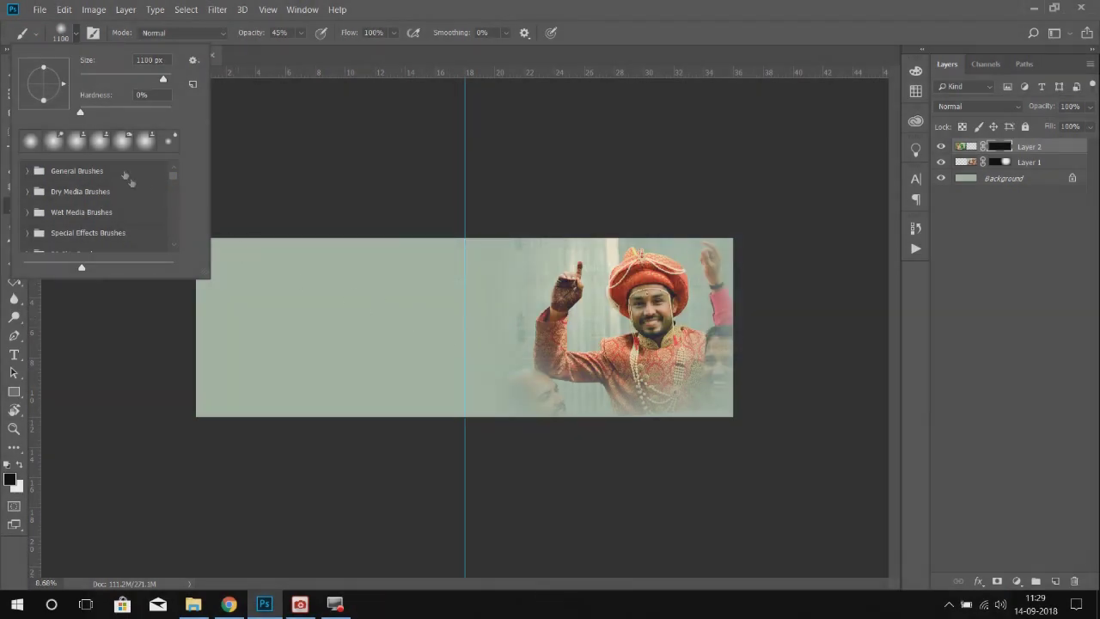
Step: Choose a splatter brush from the brush presets and reduce its size to about 1500 px
left_click(93, 192)
scroll(99, 210, "down", 2)
double_click(90, 227)
key("bracketleft")
key("bracketleft")
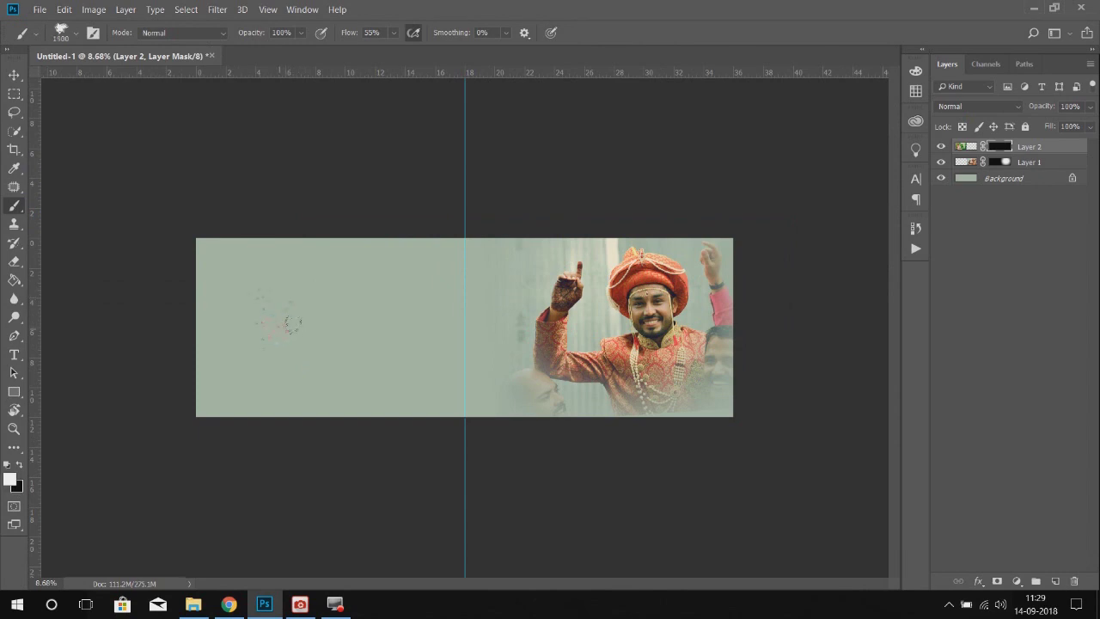
Step: Paint white on Layer 2's mask with the splatter brush, up to 1900 px, to reveal the groom and child with splattered edges
left_click(280, 326)
left_click(275, 311)
left_click(271, 309)
key("bracketright")
key("bracketright")
key("bracketright")
key("bracketright")
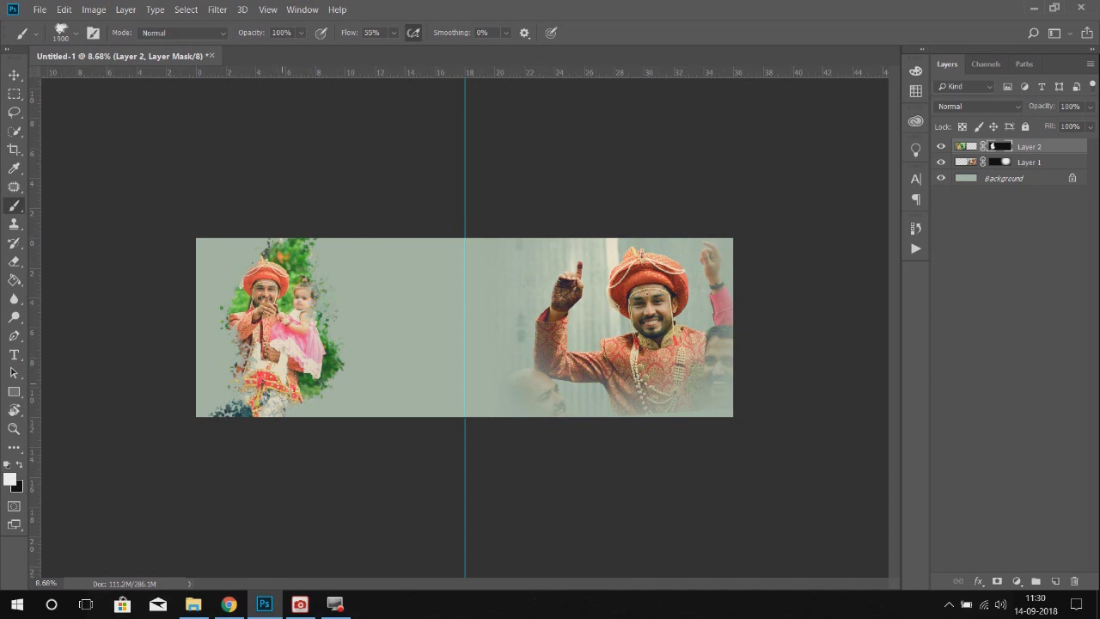
Step: Switch to a soft round brush of 300 px from the General Brushes
left_click(76, 32)
scroll(94, 215, "up", 5)
left_click(26, 172)
double_click(73, 191)
scroll(411, 313, "up", 3)
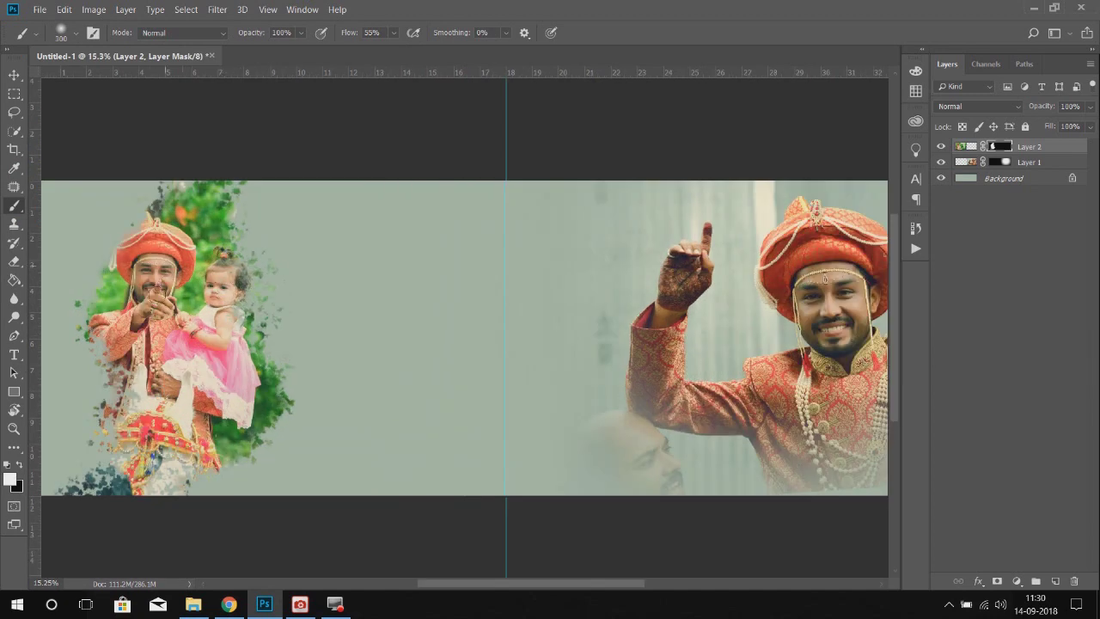
Step: Move the masked groom-and-child photo slightly left, closer to the spread's left edge
scroll(353, 292, "down", 2)
key("v")
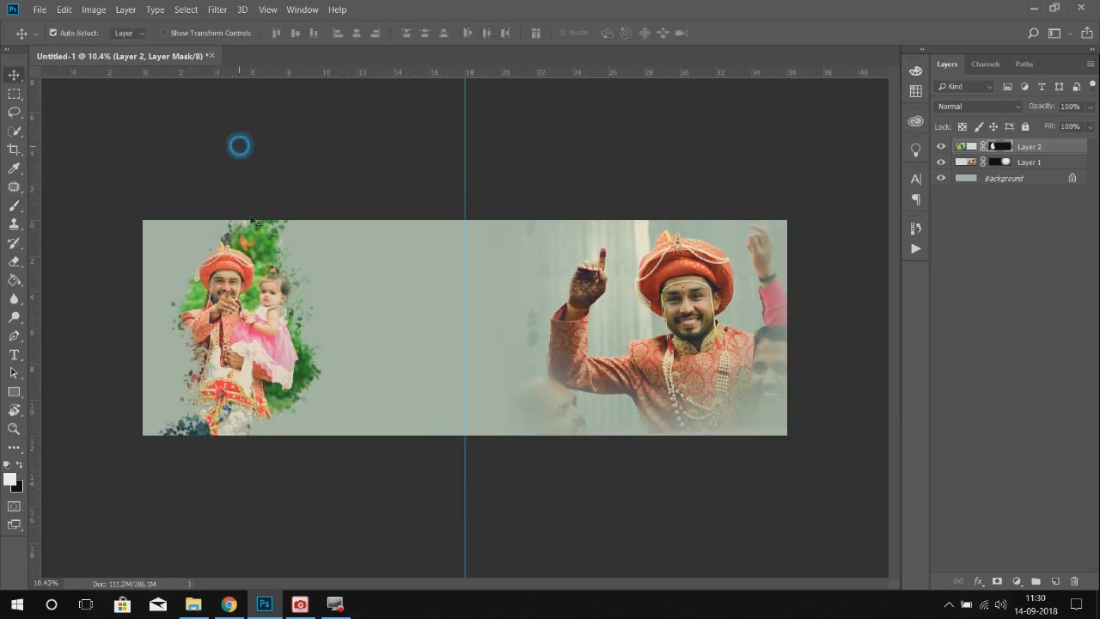
left_click(234, 294)
left_click_drag(234, 295, 231, 295)
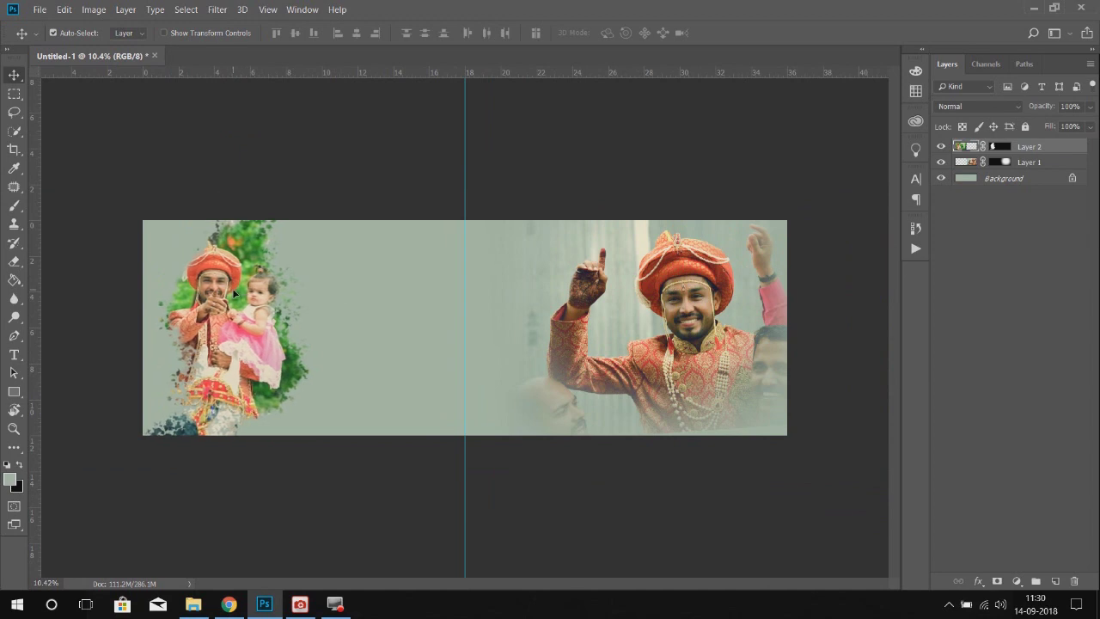
Step: Open DSC_6353 in Photoshop, quick-select the face of the man in the white cap and apply the Portraiture filter to it
left_click(193, 604)
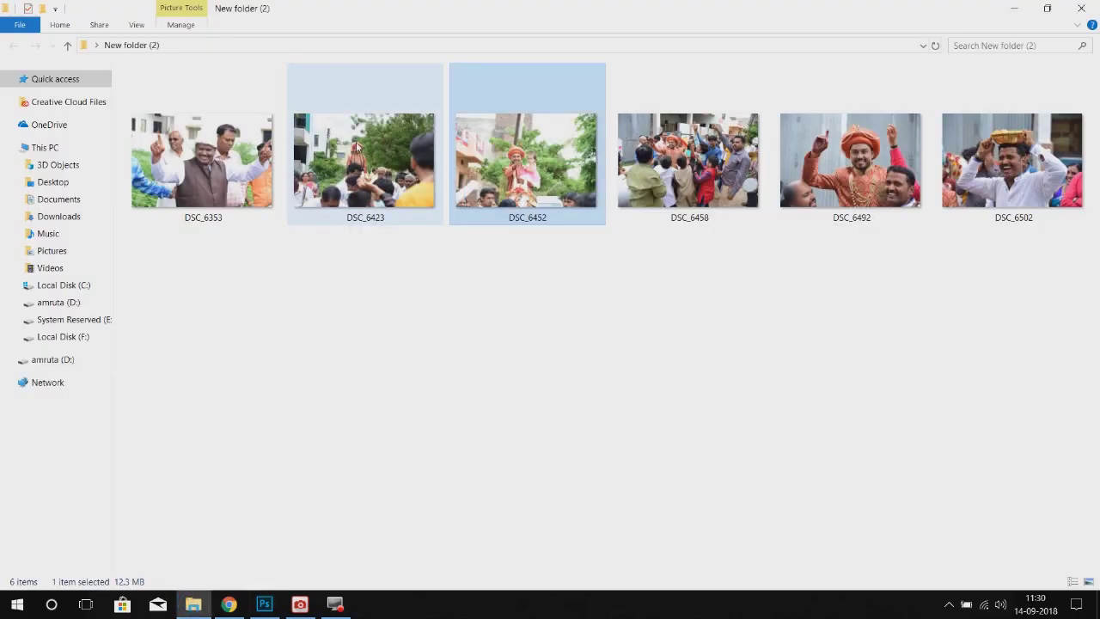
left_click_drag(185, 158, 582, 66)
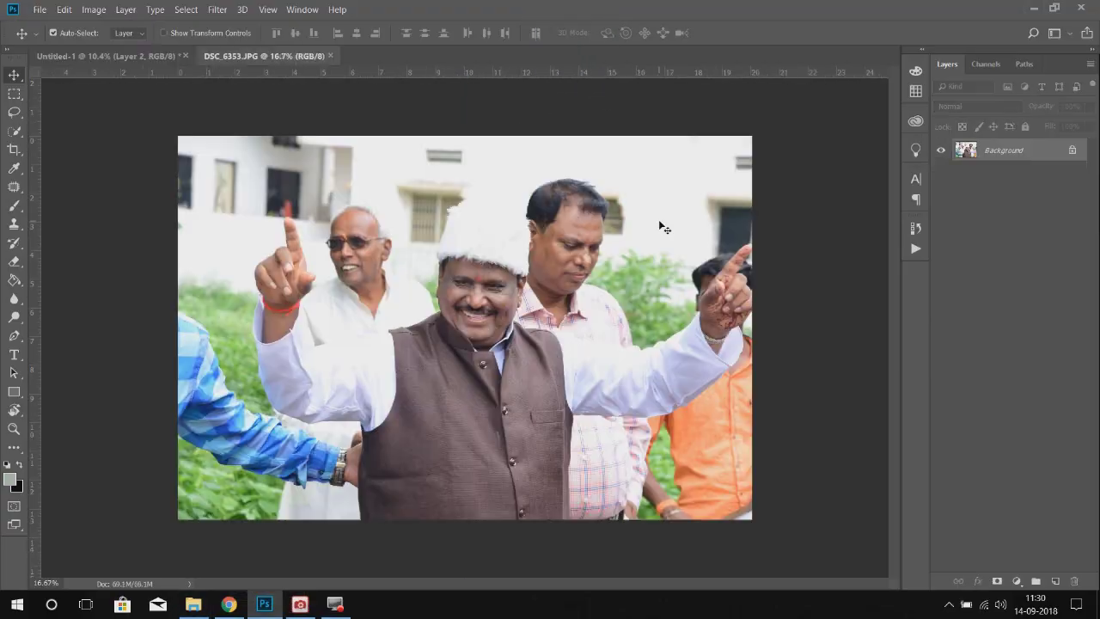
scroll(487, 282, "up", 5)
key("w")
left_click(489, 273)
left_click(218, 9)
mouse_move(360, 300)
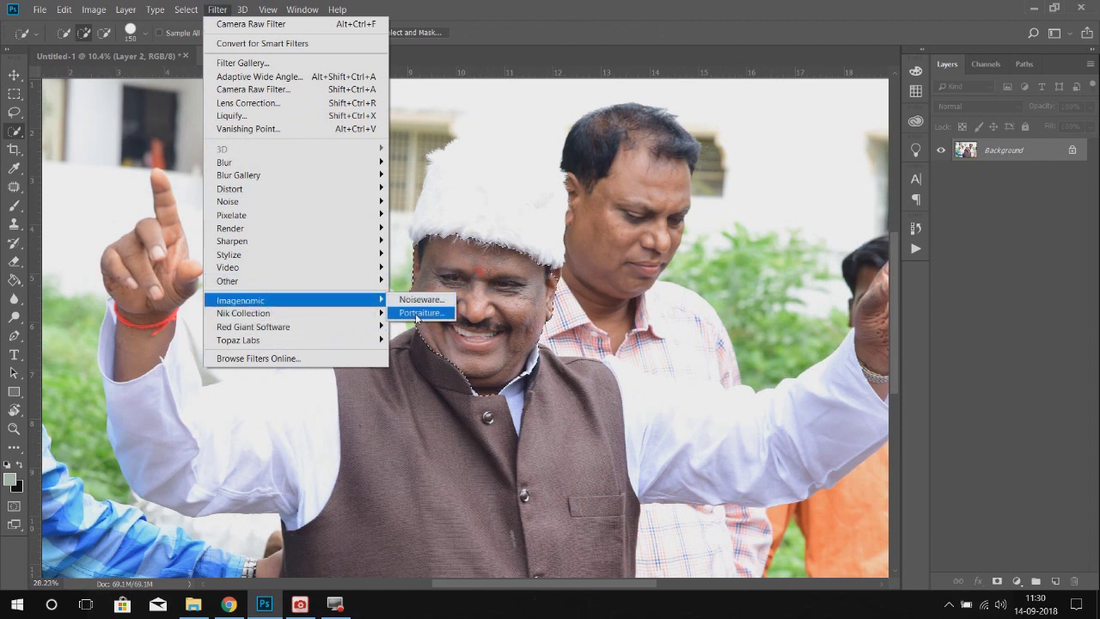
left_click(417, 313)
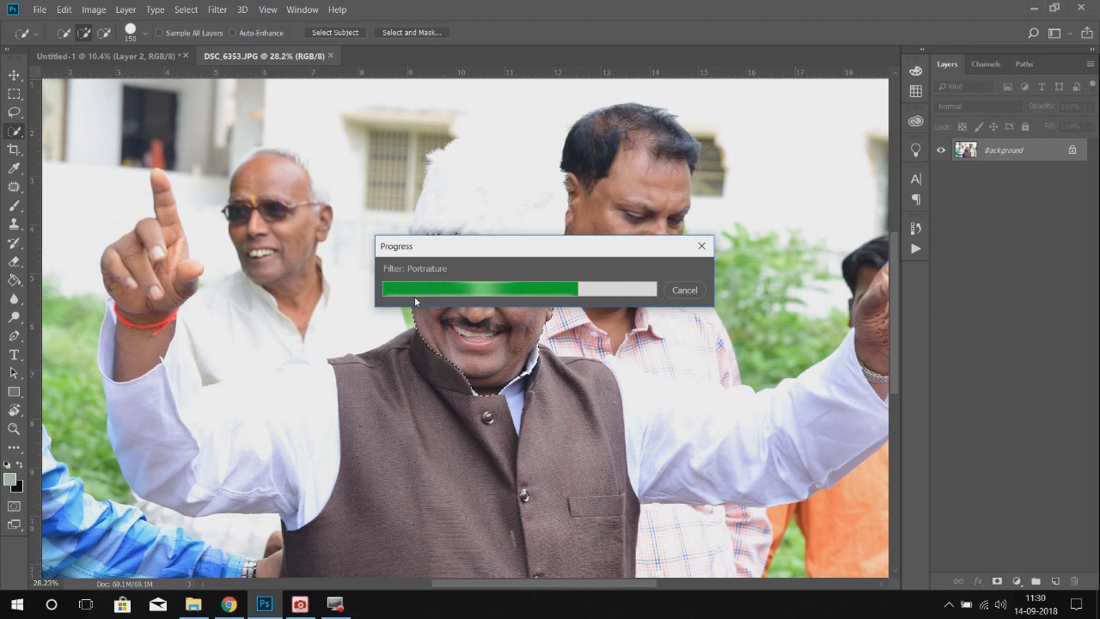
key("ctrl+d")
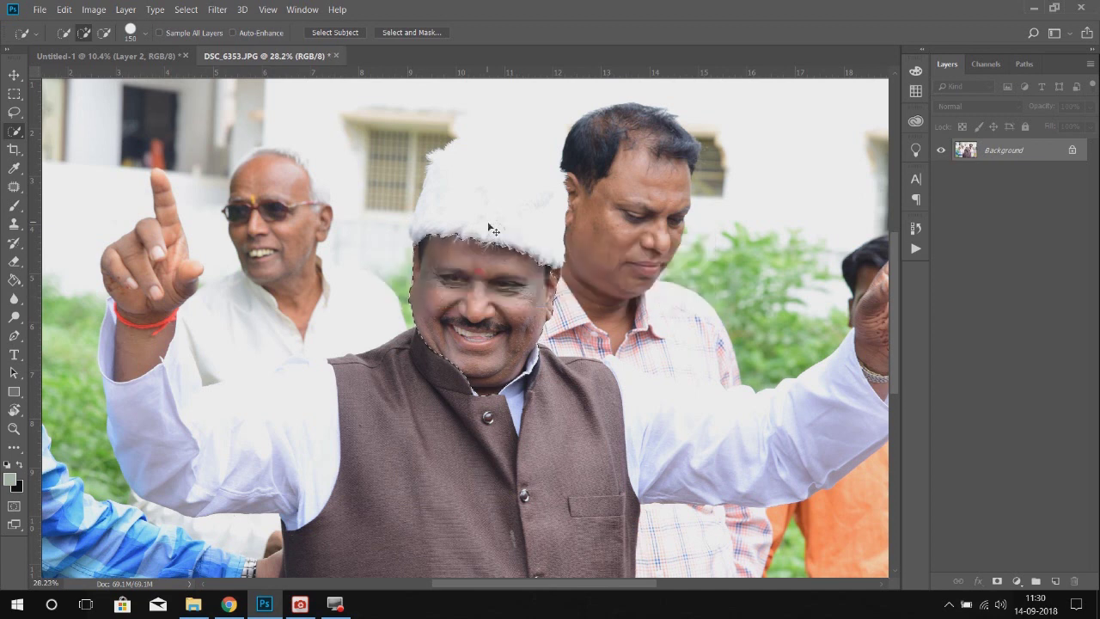
Step: Adjust DSC_6353 in Camera Raw with Highlights at -100 and slightly raised Shadows and Contrast
key("v")
scroll(531, 323, "up", 3)
scroll(513, 304, "down", 1)
scroll(512, 308, "down", 5)
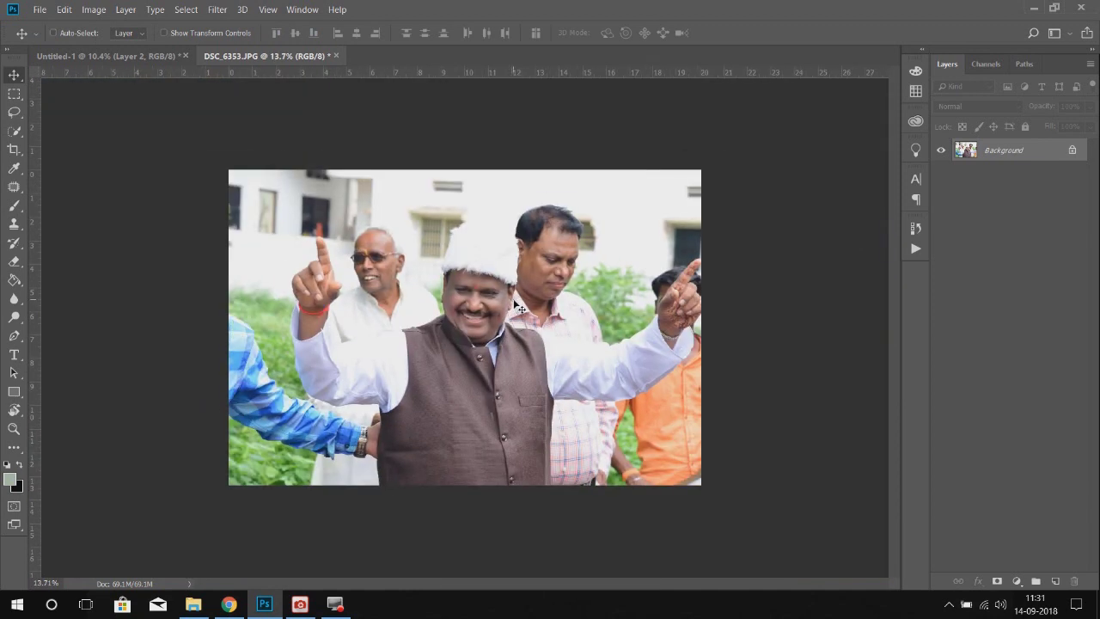
key("ctrl+shift+a")
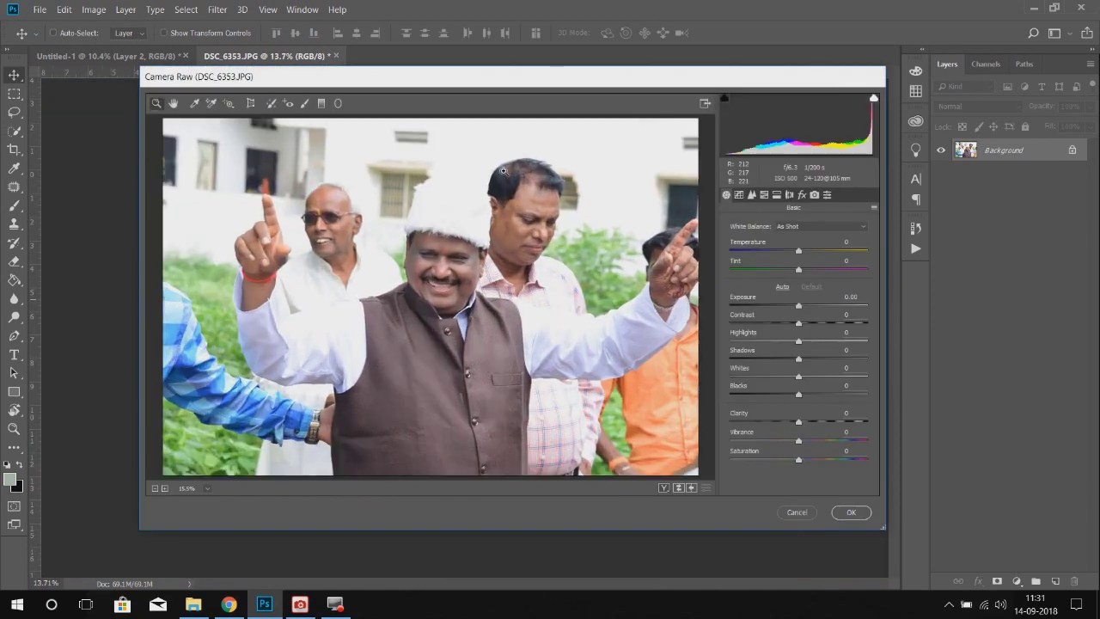
left_click_drag(800, 343, 712, 336)
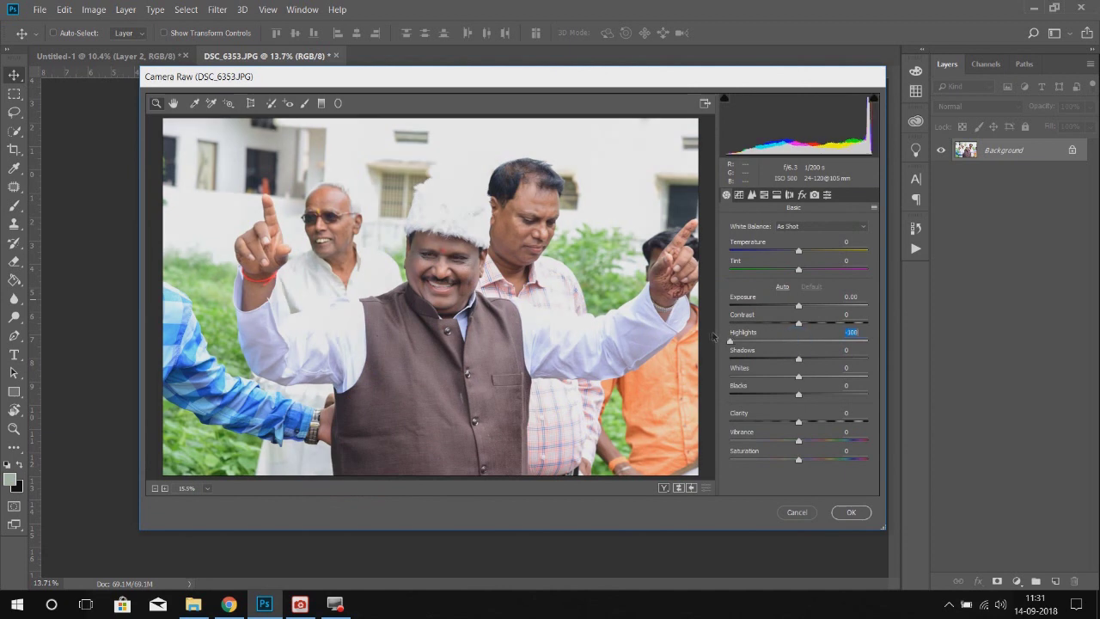
left_click_drag(799, 359, 813, 360)
left_click_drag(798, 323, 803, 323)
left_click(849, 513)
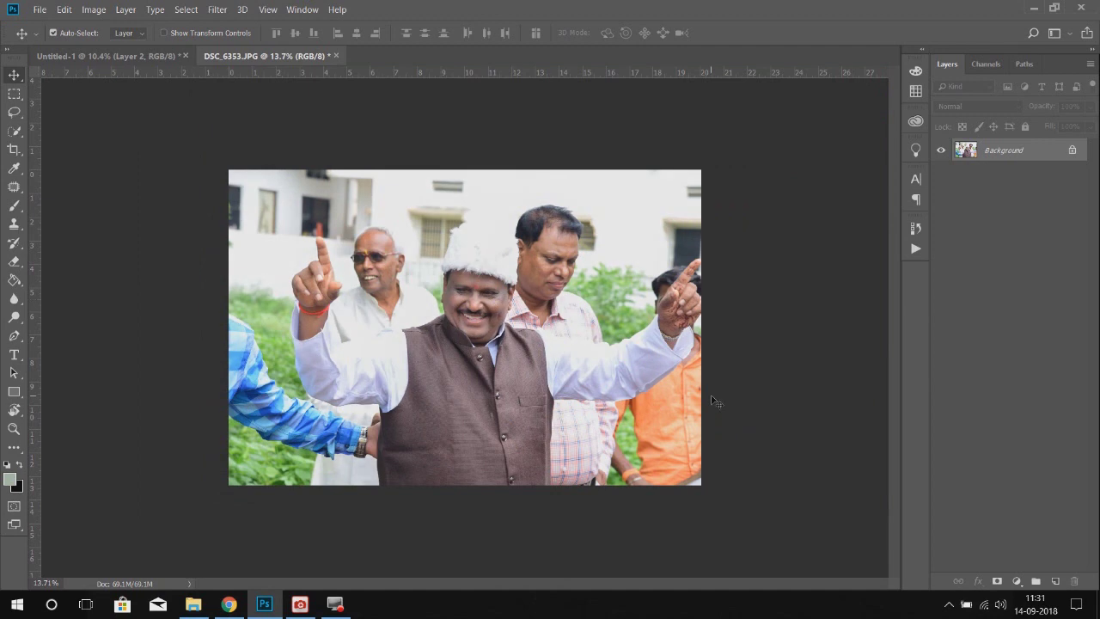
Step: Copy DSC_6353 into the album spread at 32% scale, tilted -6.82°, in the lower area beside the child
key("ctrl+a")
key("ctrl+w")
key("n")
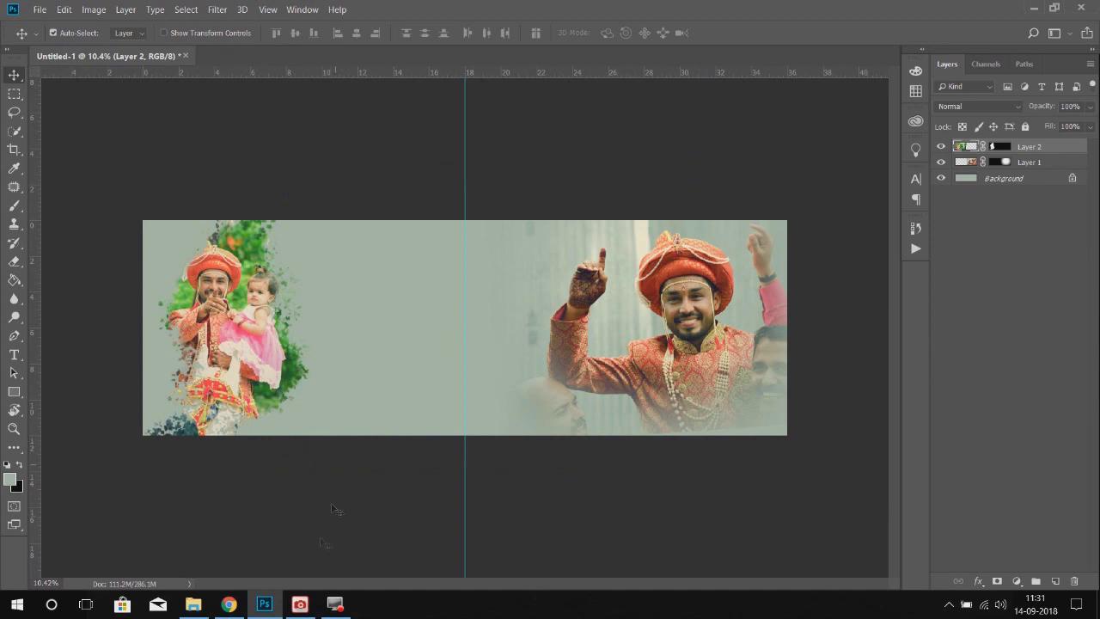
key("ctrl+v")
key("ctrl+t")
left_click_drag(644, 221, 556, 275)
left_click_drag(500, 321, 404, 401)
left_click_drag(428, 356, 433, 346)
left_click_drag(399, 378, 437, 356)
double_click(408, 370)
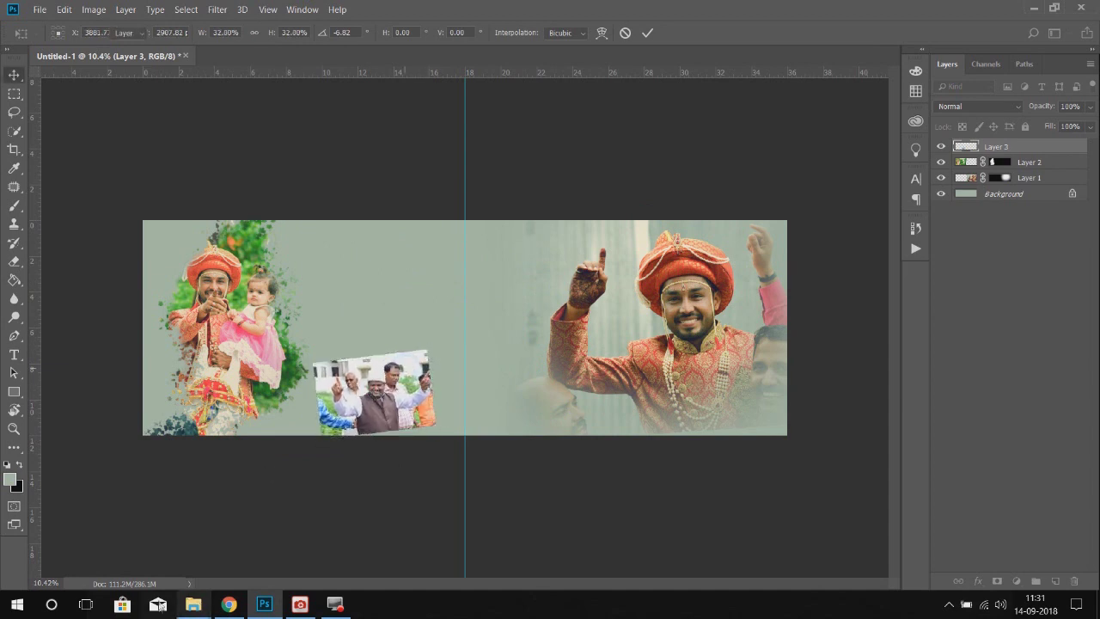
Step: Copy DSC_6502 into the spread at 32% scale and place it just above the tilted photo of the man in the white cap
left_click(194, 604)
left_click_drag(1012, 163, 595, 197)
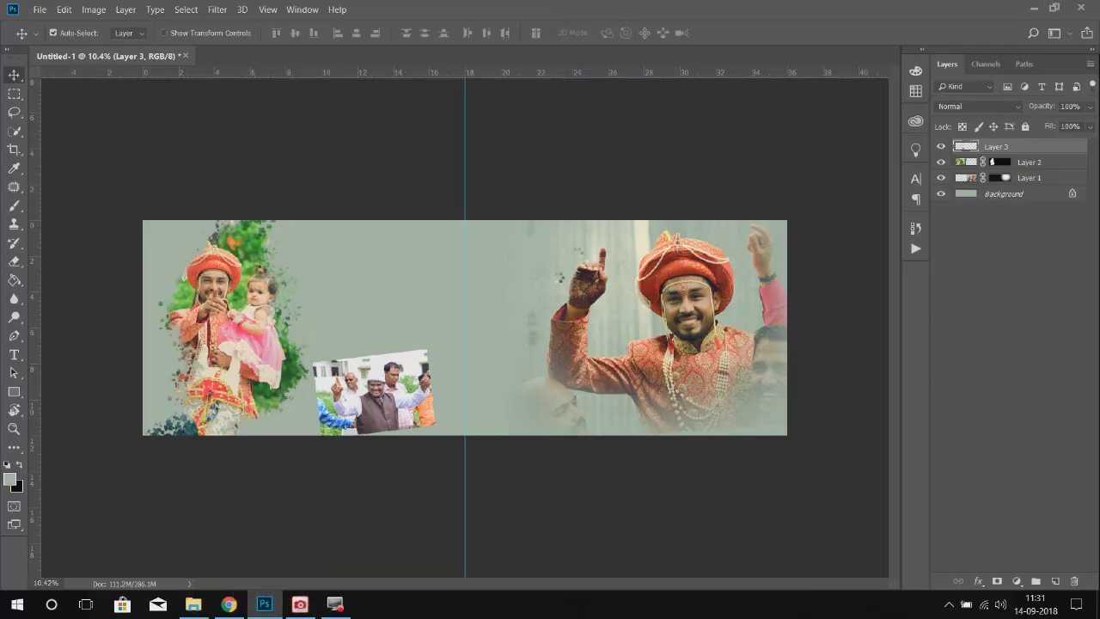
key("ctrl+a")
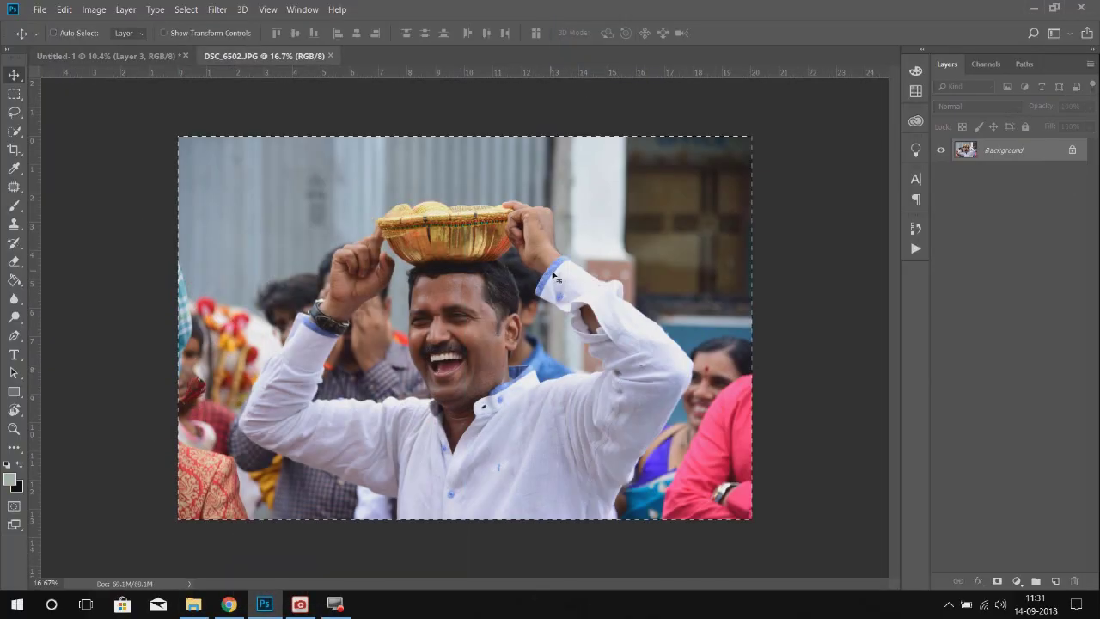
key("ctrl+c")
key("ctrl+w")
key("ctrl+v")
key("ctrl+t")
left_click_drag(644, 220, 429, 301)
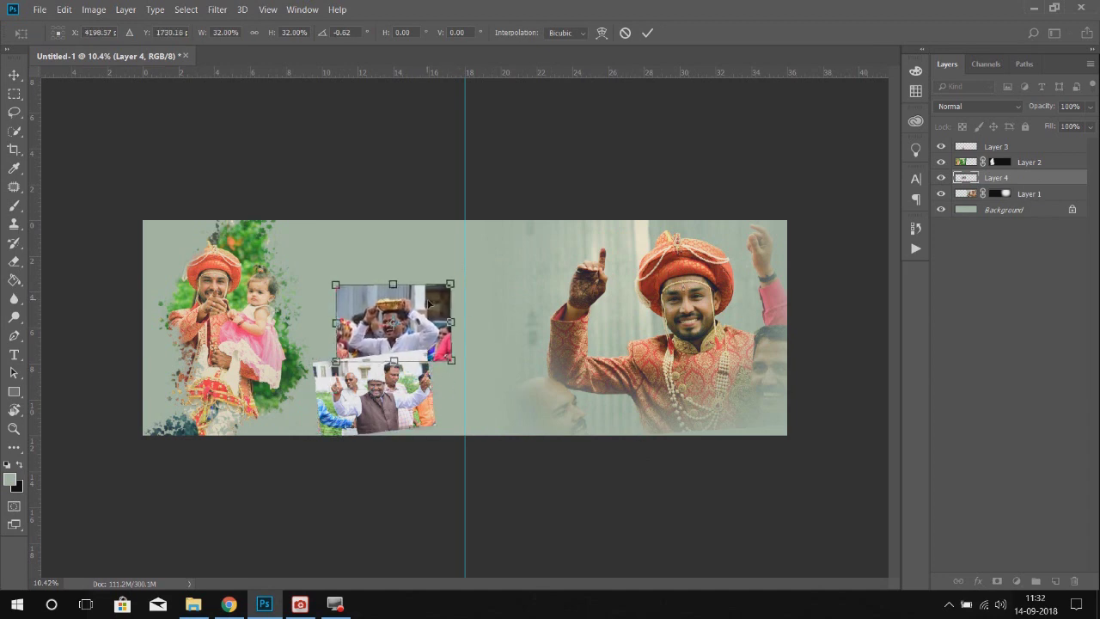
key("Return")
Step: Rotate the photo of the man carrying the basket by about 4.11°
key("ctrl+t")
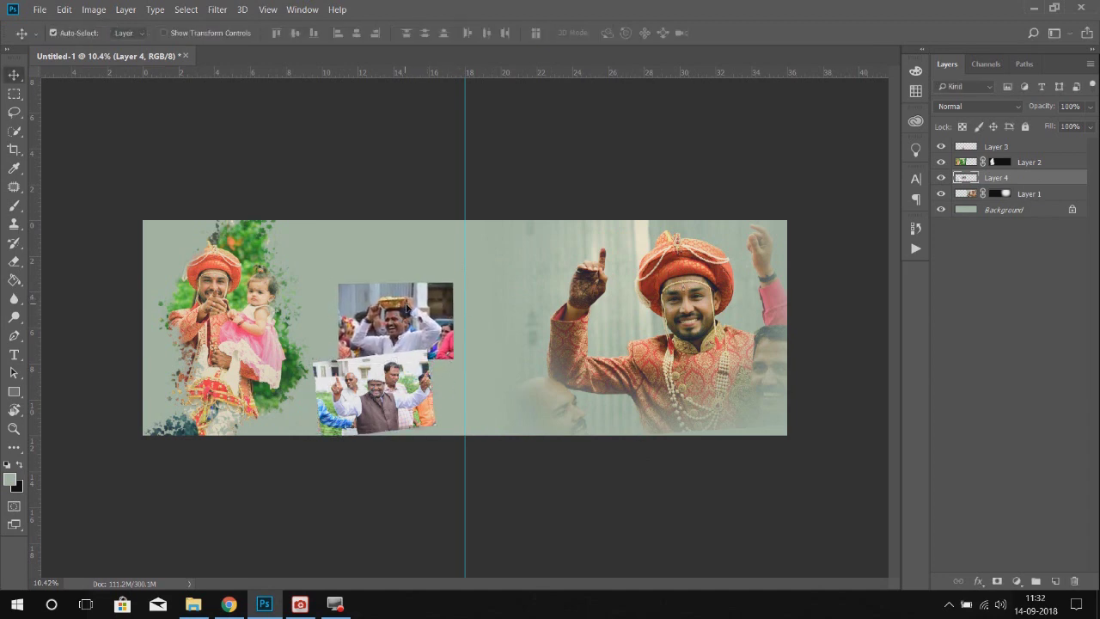
left_click_drag(475, 398, 471, 402)
key("Return")
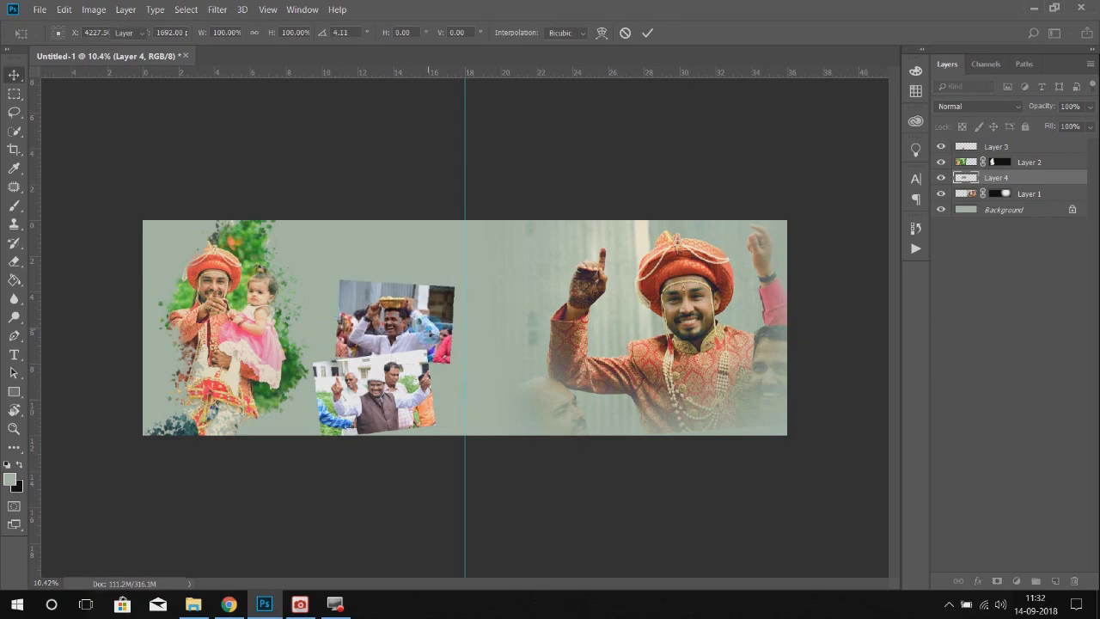
Step: Shift the large groom photo on Layer 1 slightly right within the spread
left_click(193, 604)
left_click(353, 153)
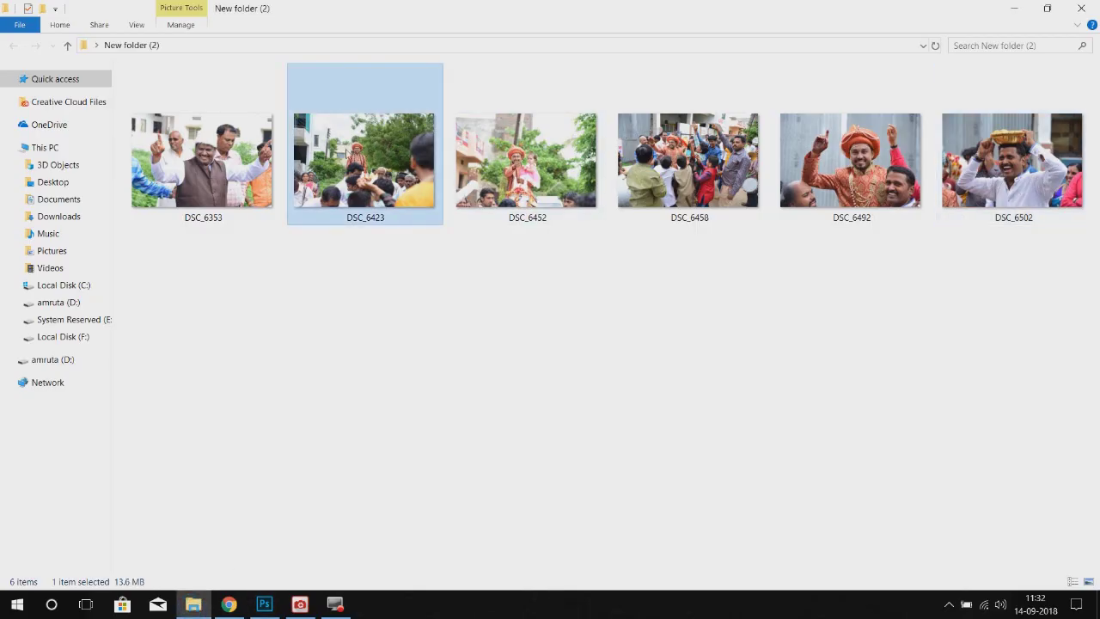
left_click(268, 606)
key("ctrl+z")
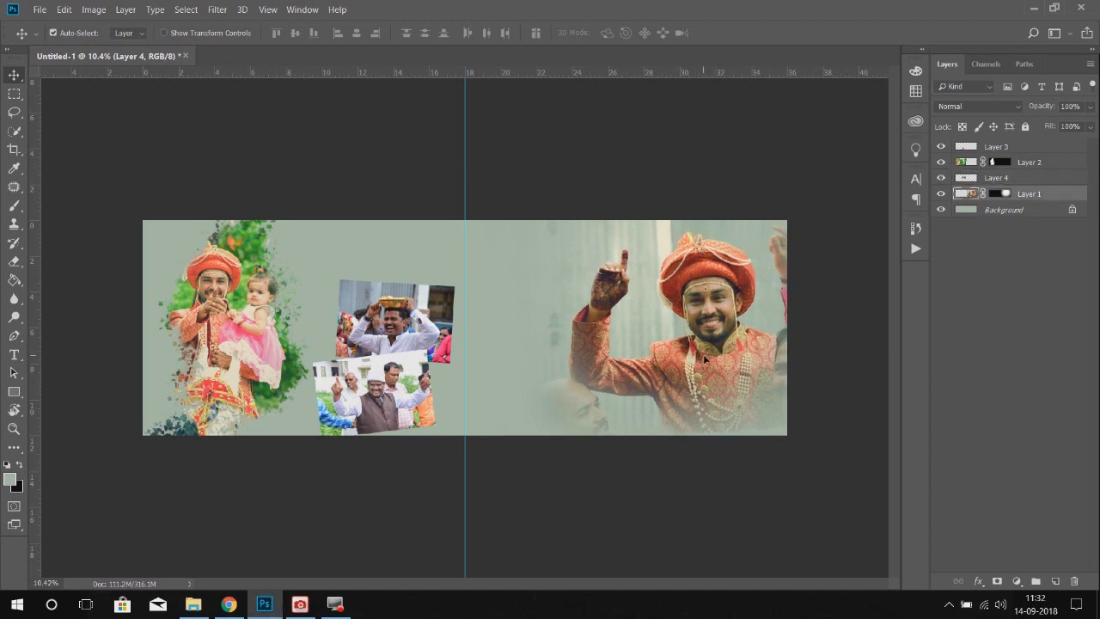
Step: Copy DSC_6423 into the spread at 42.77% scale, tilted -4.82°, and place it beside the centre guide
left_click(268, 606)
left_click_drag(348, 151, 599, 69)
key("ctrl+v")
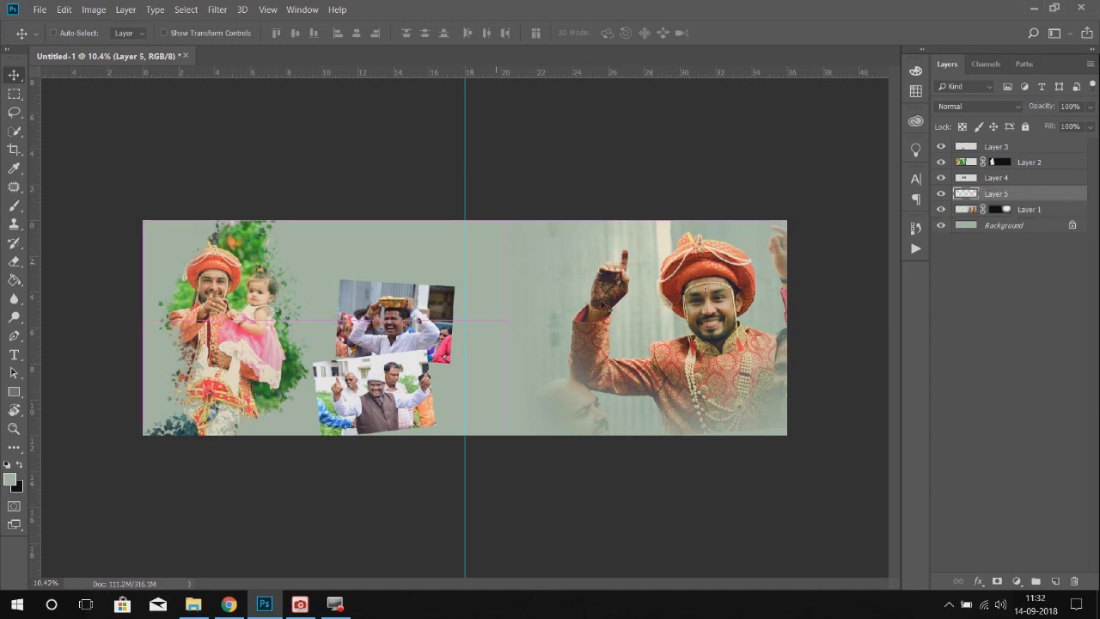
key("ctrl+t")
left_click_drag(644, 221, 565, 273)
left_click_drag(532, 307, 622, 296)
mouse_move(658, 396)
left_mouse_down()
mouse_move(617, 369)
mouse_move(652, 395)
left_mouse_up()
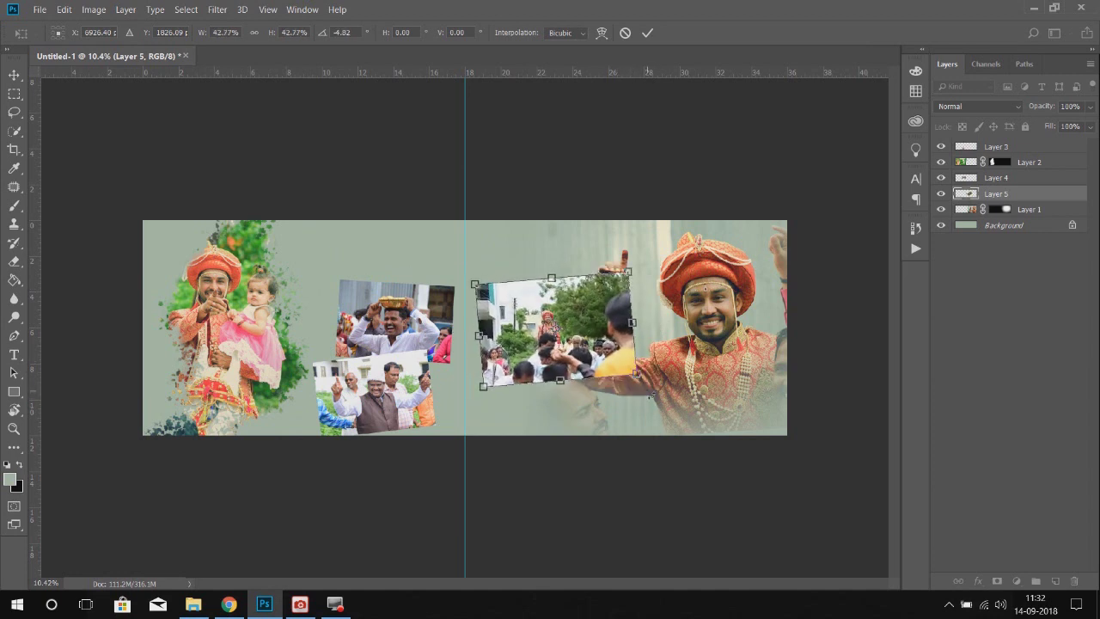
left_click_drag(602, 342, 558, 333)
key("Return")
Step: Enlarge the crowd photo on Layer 5 to about 240.49% and reposition it over the middle of the spread
scroll(586, 363, "up", 2)
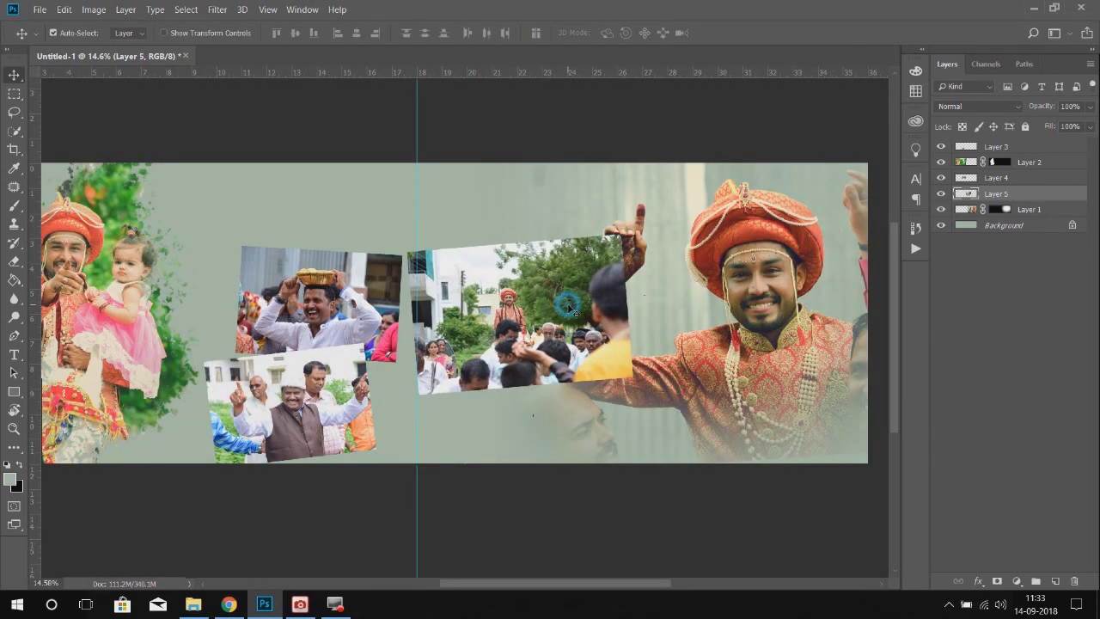
key("ctrl+t")
left_click_drag(631, 405, 781, 531)
left_click_drag(585, 380, 577, 358)
key("Return")
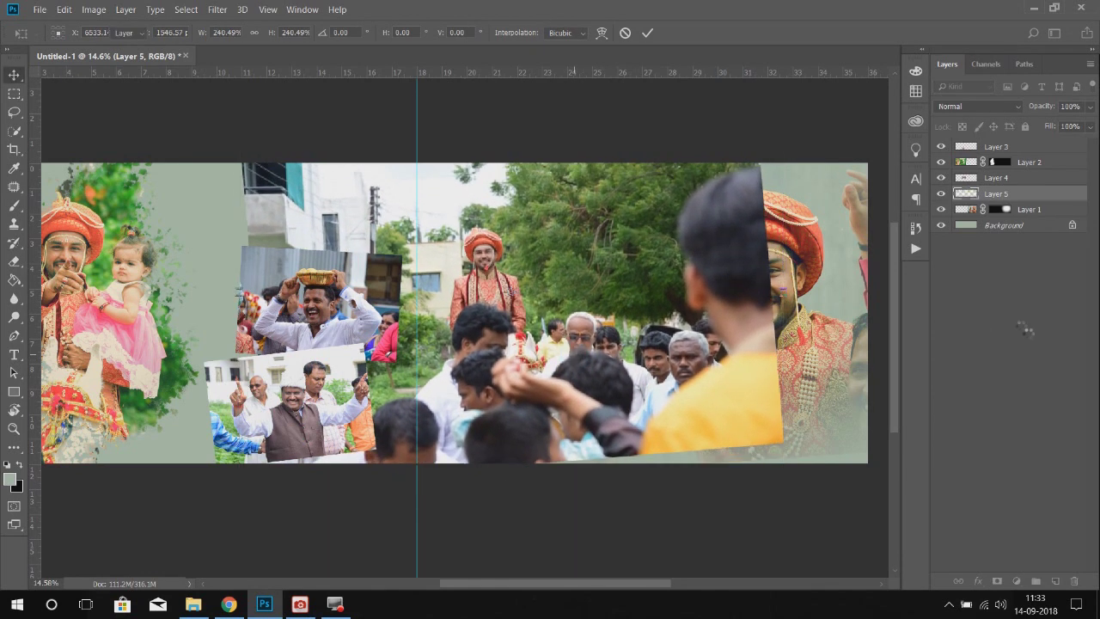
Step: Hide Layer 5 with a black mask and partially reveal the groom and crowd with a large soft white brush at 55% flow
left_click(996, 581, "alt")
key("b")
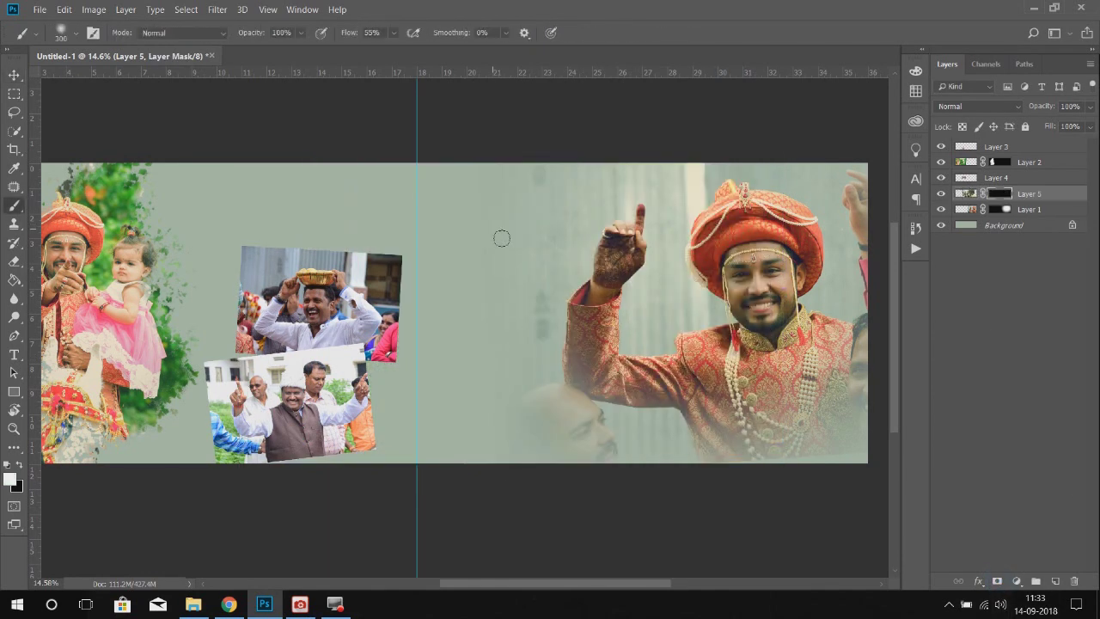
left_click(488, 257)
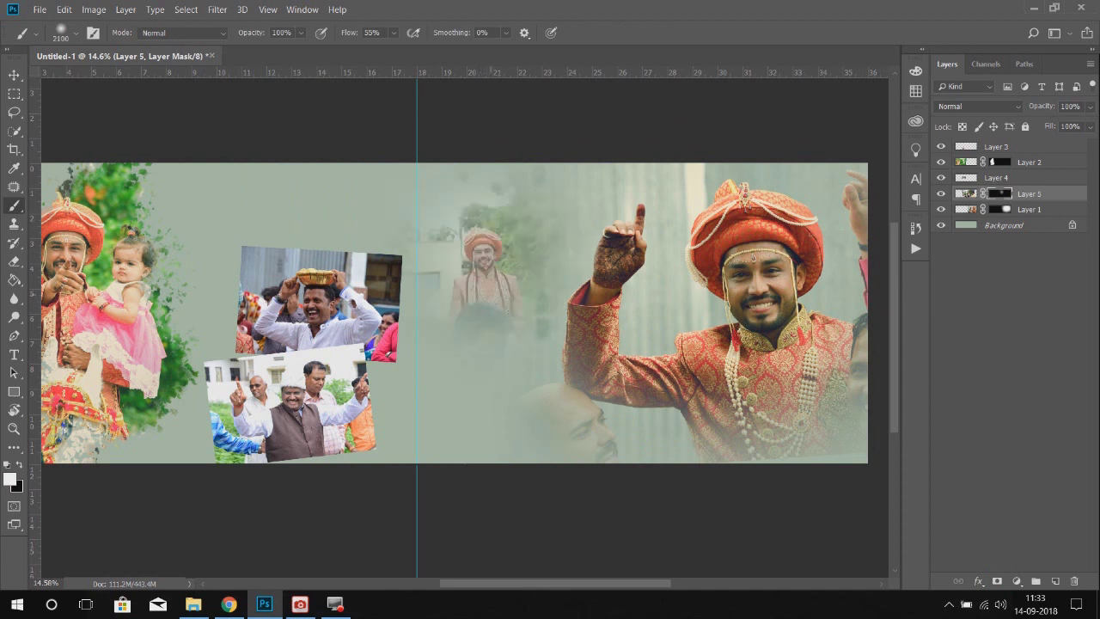
left_click(494, 317)
left_click(502, 373)
left_click(505, 374)
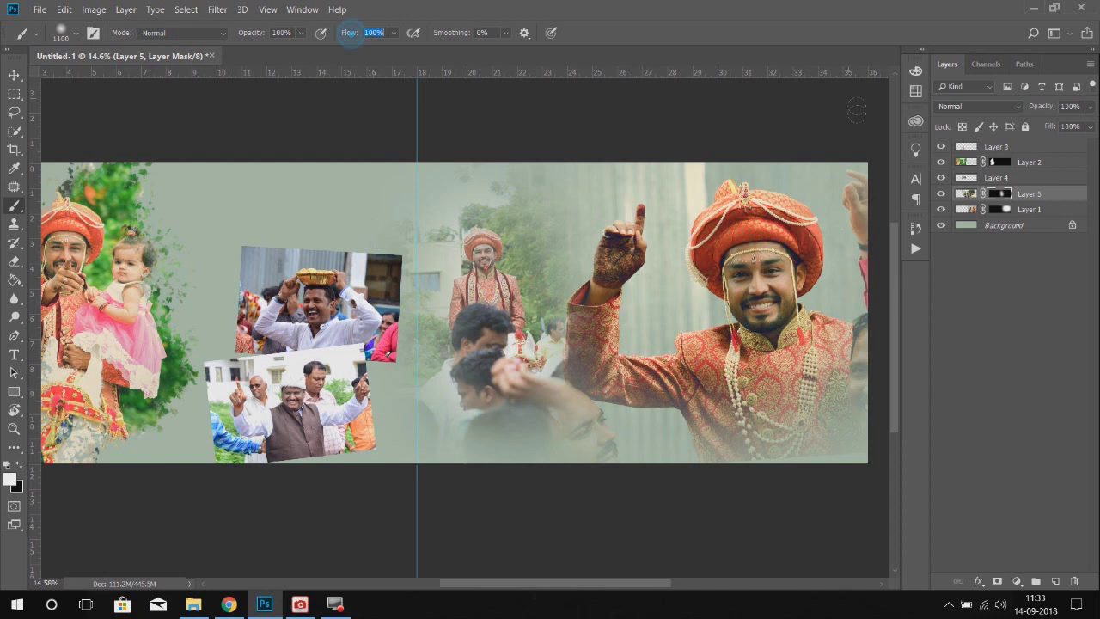
Step: Raise the brush flow to 100% and the size to 1600 px, and fully reveal the small groom on Layer 5's mask
left_click(496, 257)
key("bracketright")
key("bracketright")
key("bracketright")
key("bracketright")
key("bracketright")
left_click(482, 246)
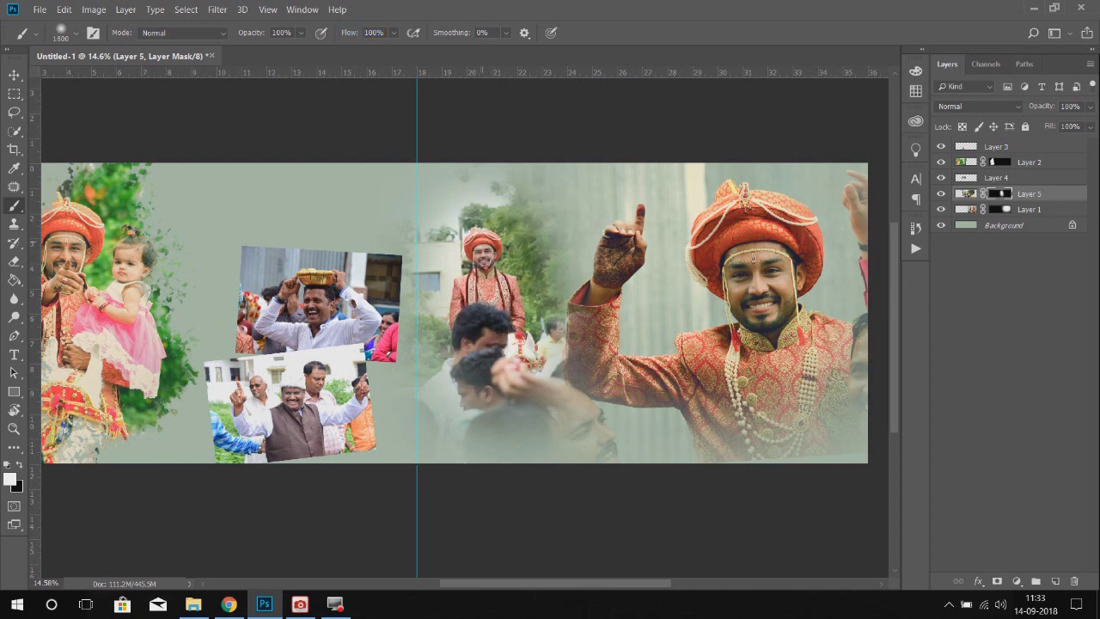
Step: Rearrange the photos with the crowd scene at the spread's right edge, the large groom near the centre and the two tilted photos further left
scroll(565, 244, "down", 3)
key("v")
scroll(603, 300, "up", 1)
left_click_drag(710, 258, 744, 330)
left_click_drag(621, 327, 618, 327)
mouse_move(392, 319)
left_mouse_down()
mouse_move(369, 317)
mouse_move(374, 324)
left_mouse_up()
left_click(367, 400, "shift")
left_click_drag(566, 306, 554, 301)
mouse_move(747, 320)
left_mouse_down()
mouse_move(727, 318)
mouse_move(739, 316)
left_mouse_up()
Step: Bring Layer 5 to the top of the layer stack and paint white on its mask to reveal more of the crowd scene
left_click_drag(1043, 194, 1035, 143)
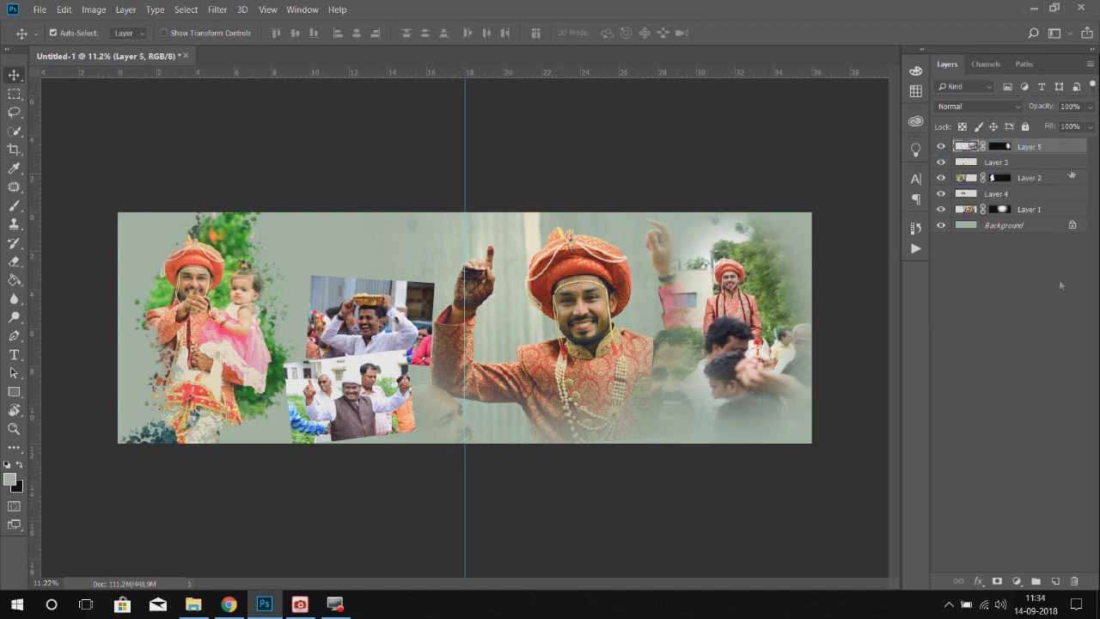
left_click(1001, 147)
key("b")
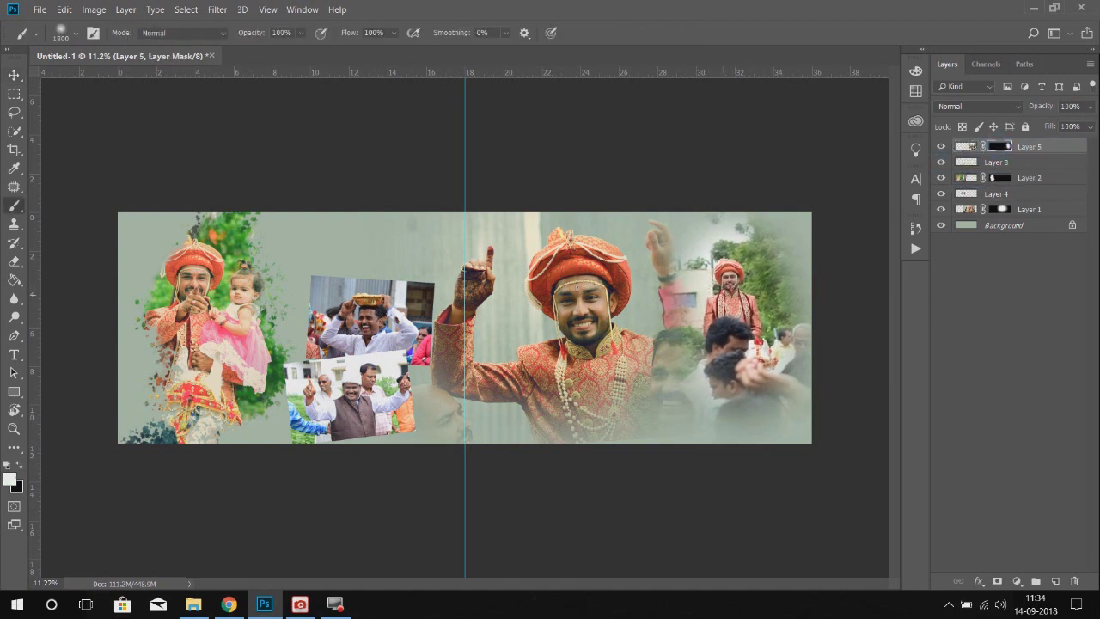
mouse_move(739, 337)
left_mouse_down()
mouse_move(694, 397)
mouse_move(773, 376)
mouse_move(677, 257)
mouse_move(778, 250)
left_mouse_up()
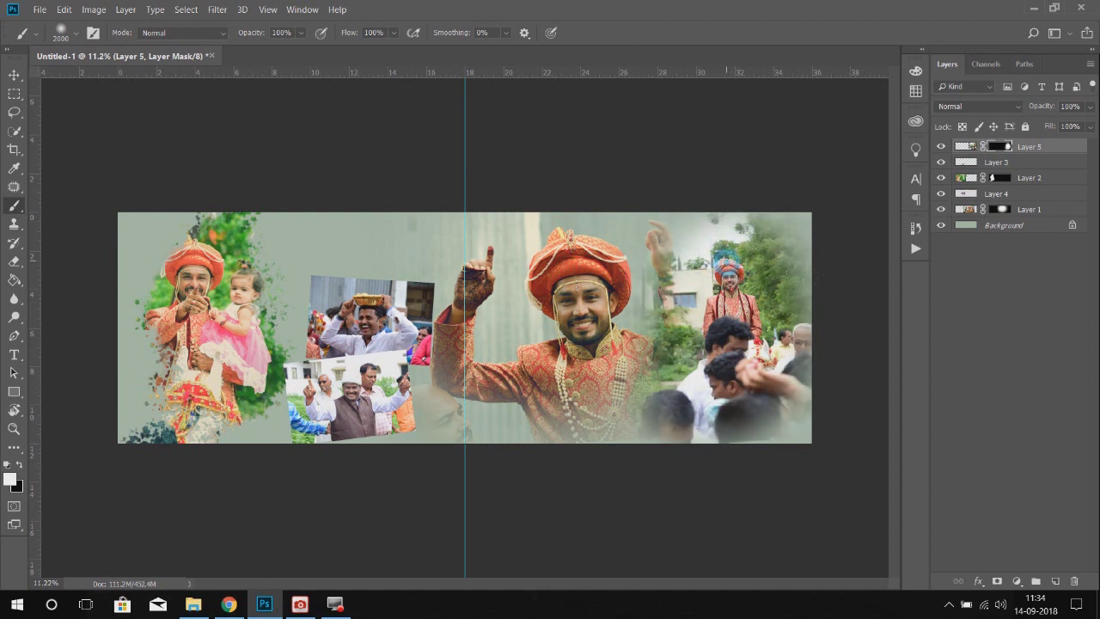
Step: Paint black along the left edge of Layer 5's mask with a 2000 px soft brush to blend it with the large groom photo
left_click(622, 301)
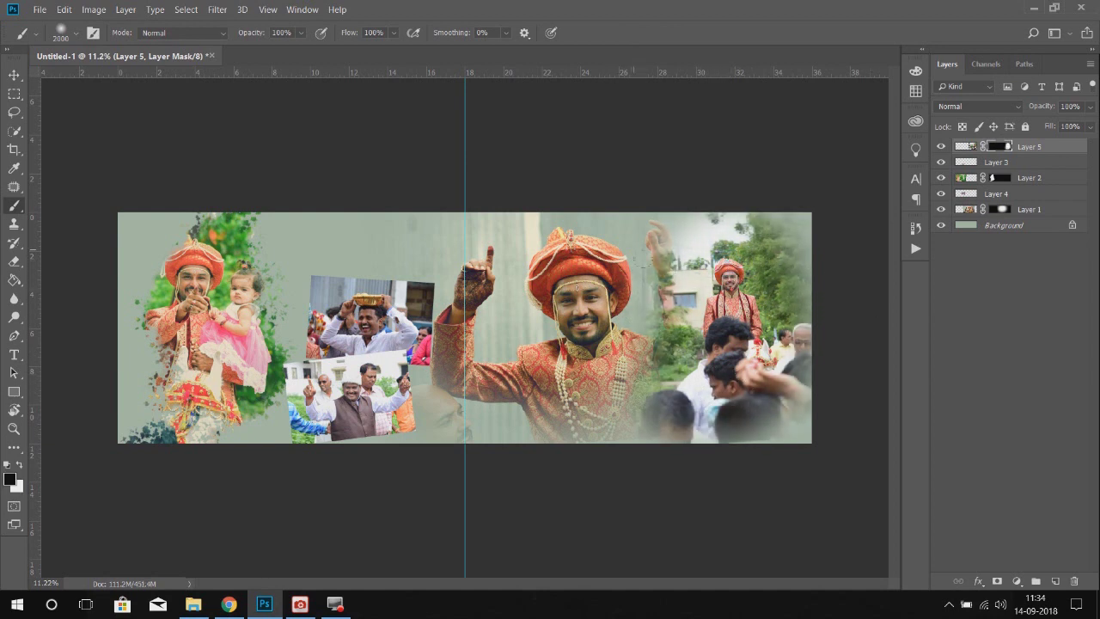
left_click(632, 252)
left_click(619, 354)
left_click(646, 271)
key("v")
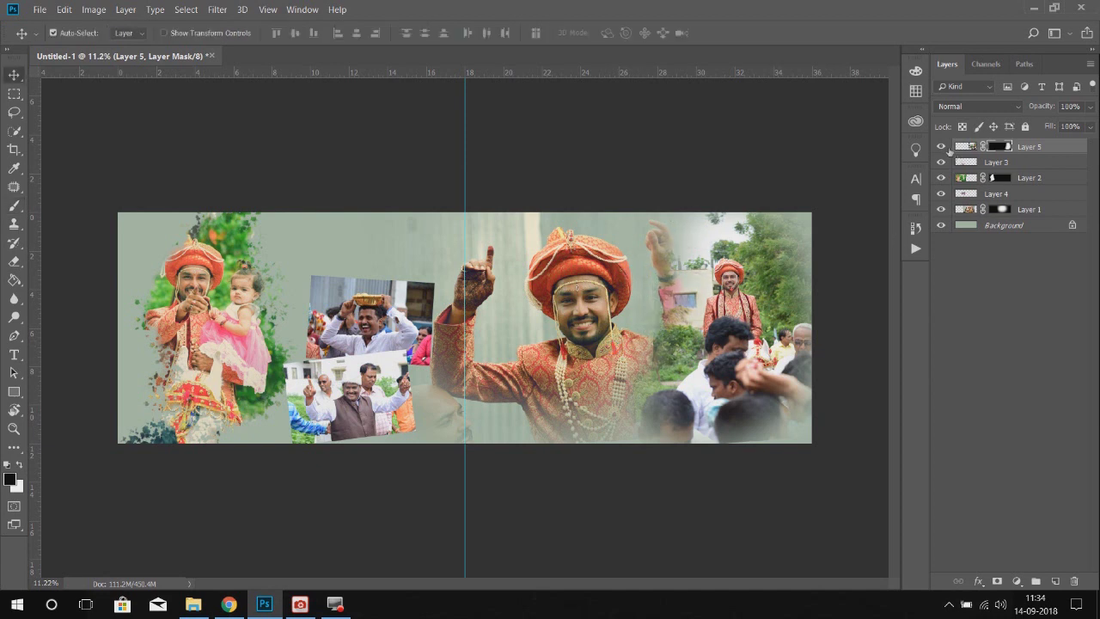
Step: Hide Layer 5 and select the large groom photo on Layer 1
left_click(941, 146)
left_click(1020, 344)
left_click(674, 290)
Step: Try to patch out the raised hand and pink sleeve on Layer 1 using the plain background beside it
key("l")
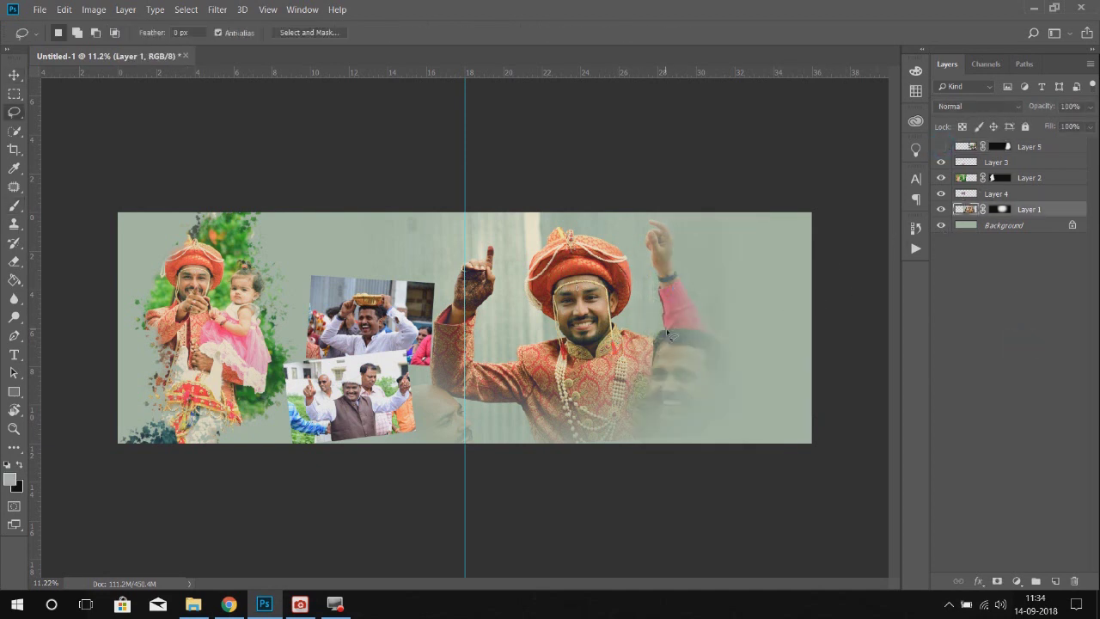
key("j")
left_click_drag(683, 290, 730, 289)
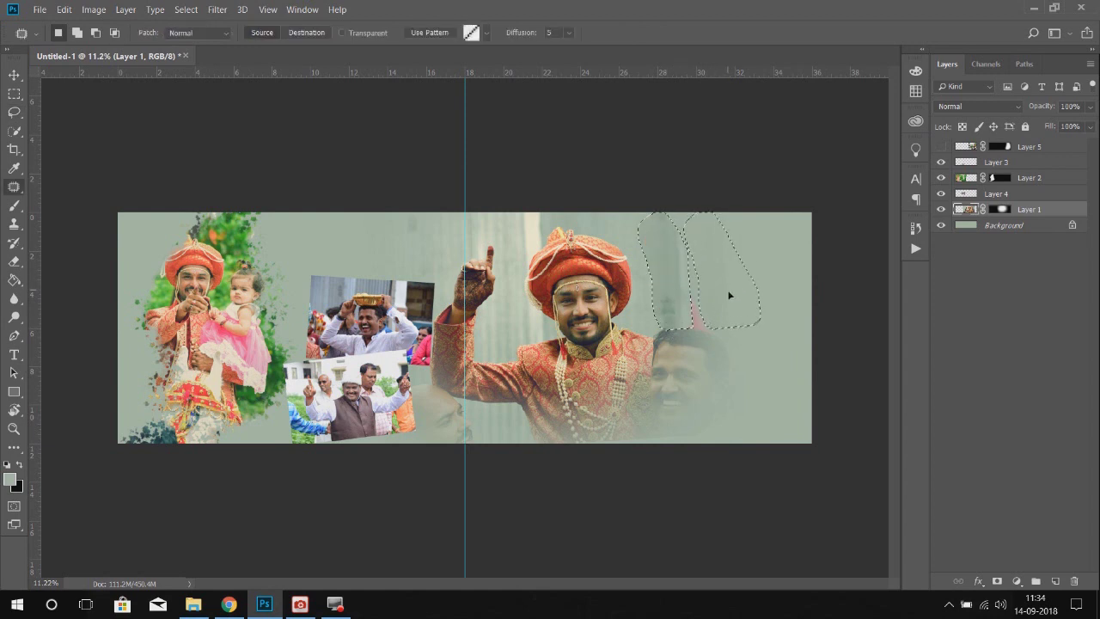
key("ctrl+z")
key("ctrl+d")
Step: Remove the outlined raised hand and pink sleeve from Layer 1 with the Fill command
mouse_move(687, 280)
left_mouse_down()
mouse_move(712, 301)
mouse_move(640, 258)
mouse_move(692, 273)
left_mouse_up()
right_click(14, 186)
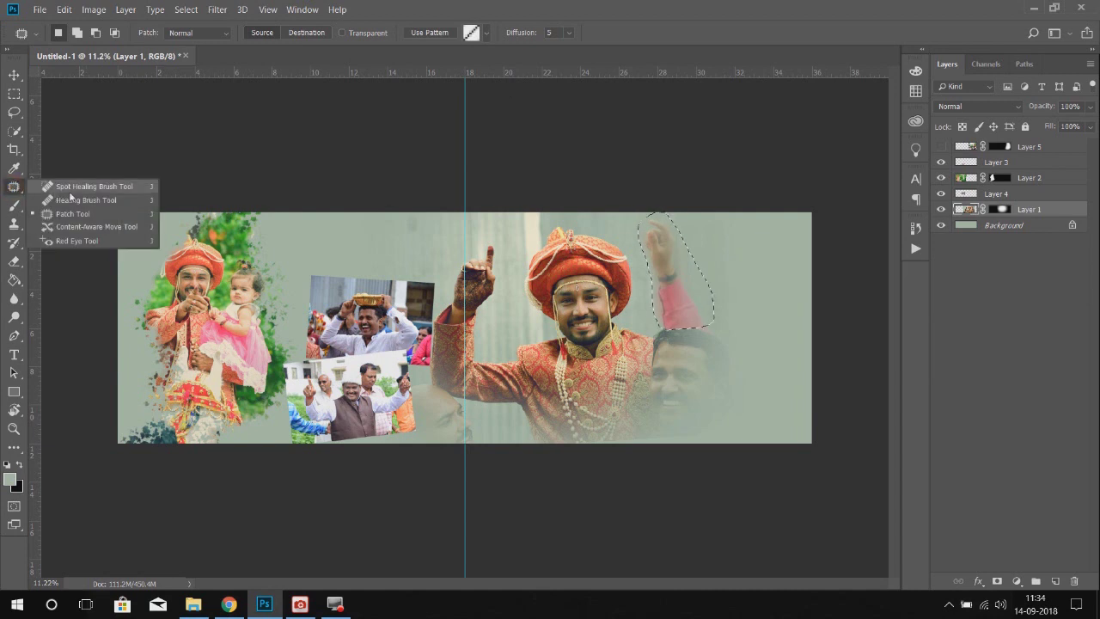
left_click(81, 201)
left_click(64, 9)
left_click(79, 217)
left_click(435, 77)
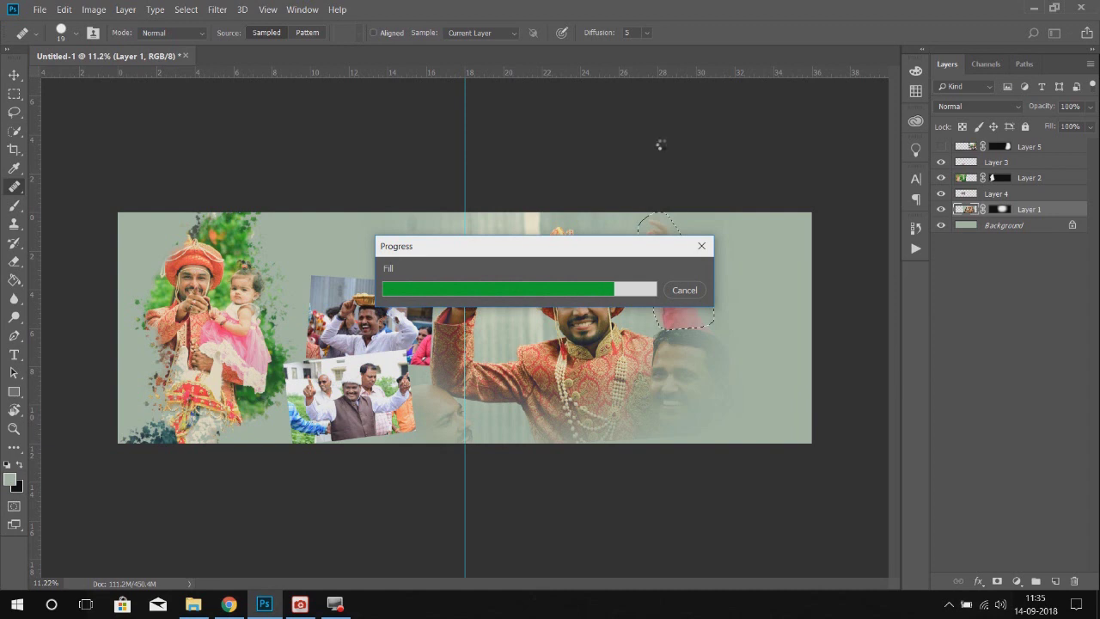
Step: Clear the selection and undo the Fill on the raised hand and pink sleeve of Layer 1
key("ctrl+d")
key("ctrl+alt+z")
key("ctrl+alt+z")
key("ctrl+alt+z")
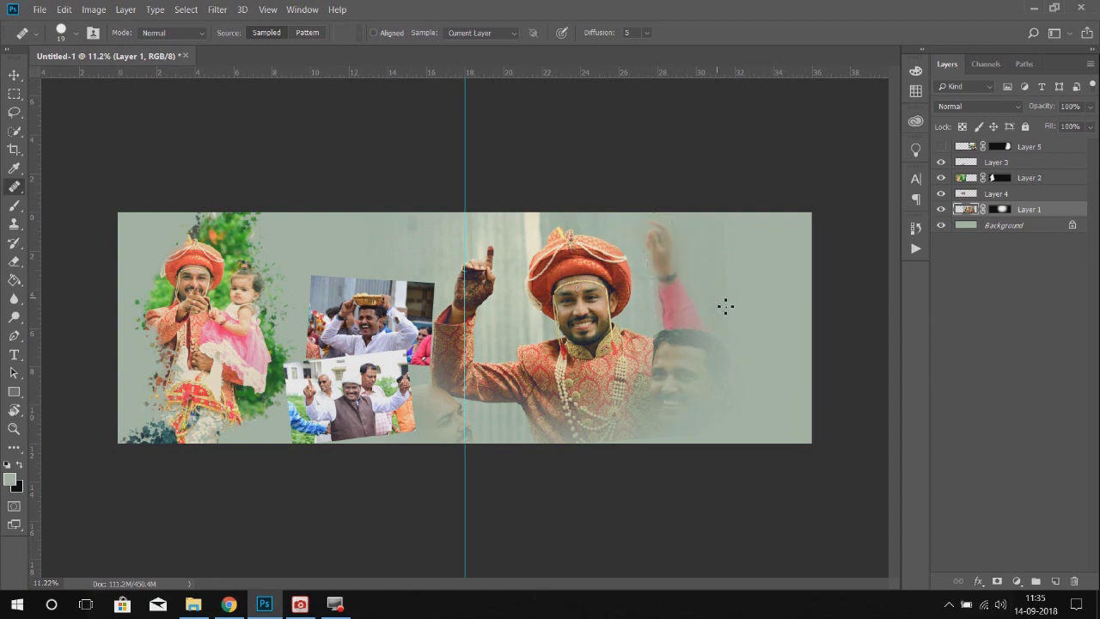
Step: Show Layer 5 again and fill its mask with black to hide the whole photo
key("v")
left_click(940, 146)
left_click(1002, 147)
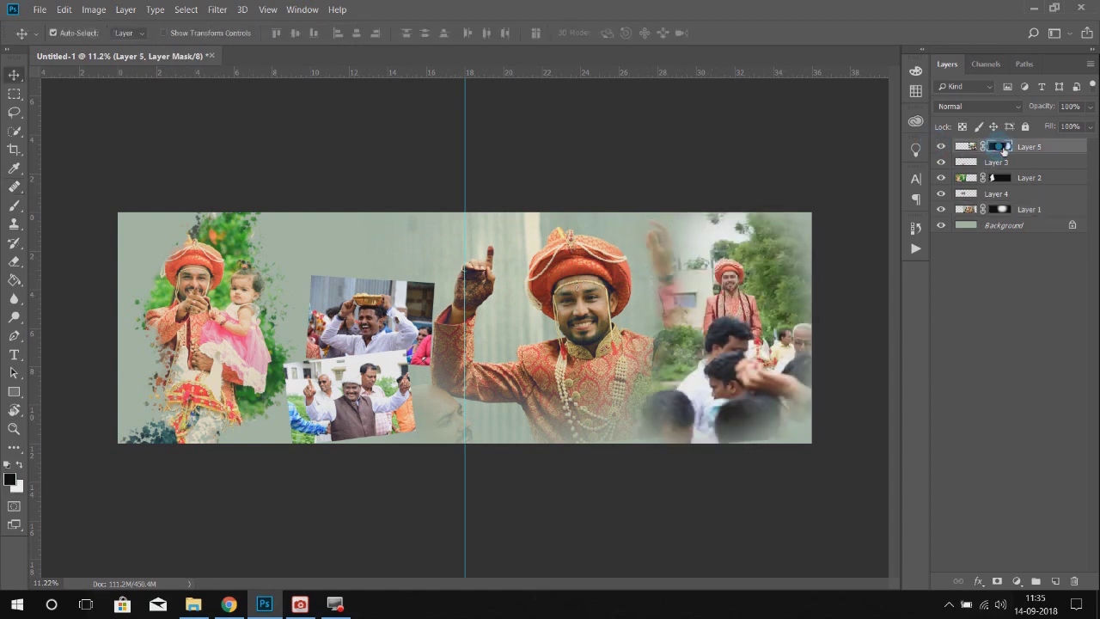
key("ctrl+BackSpace")
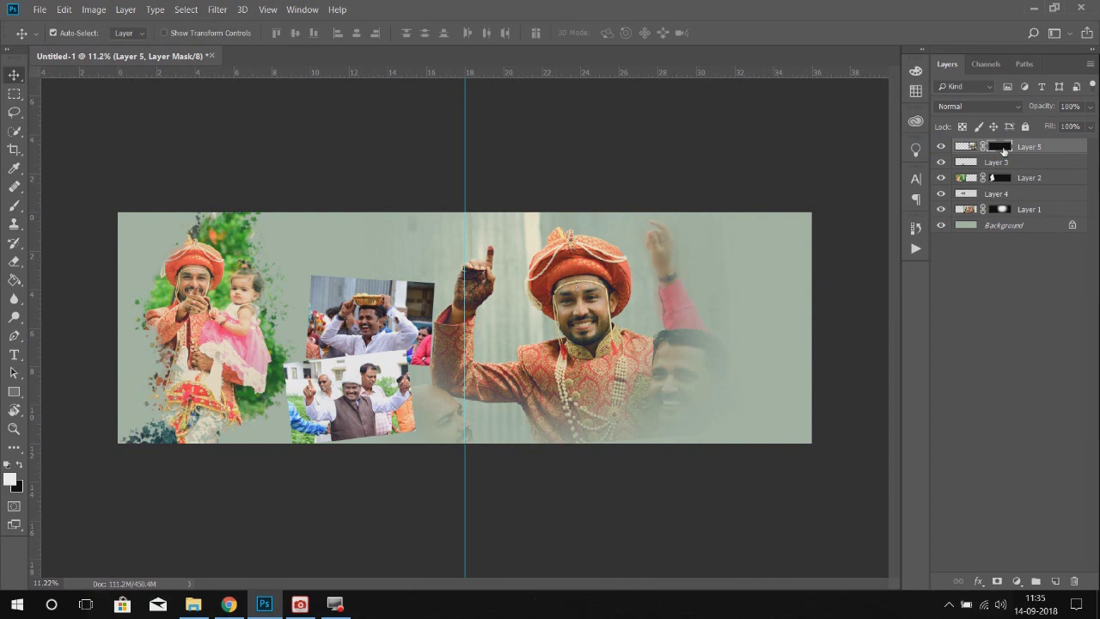
Step: Choose a splatter brush with white as foreground colour and enlarge it to 1400 px
key("b")
left_click(77, 34)
left_click(28, 173)
left_click(28, 192)
scroll(98, 226, "down", 1)
scroll(98, 225, "down", 2)
double_click(98, 221)
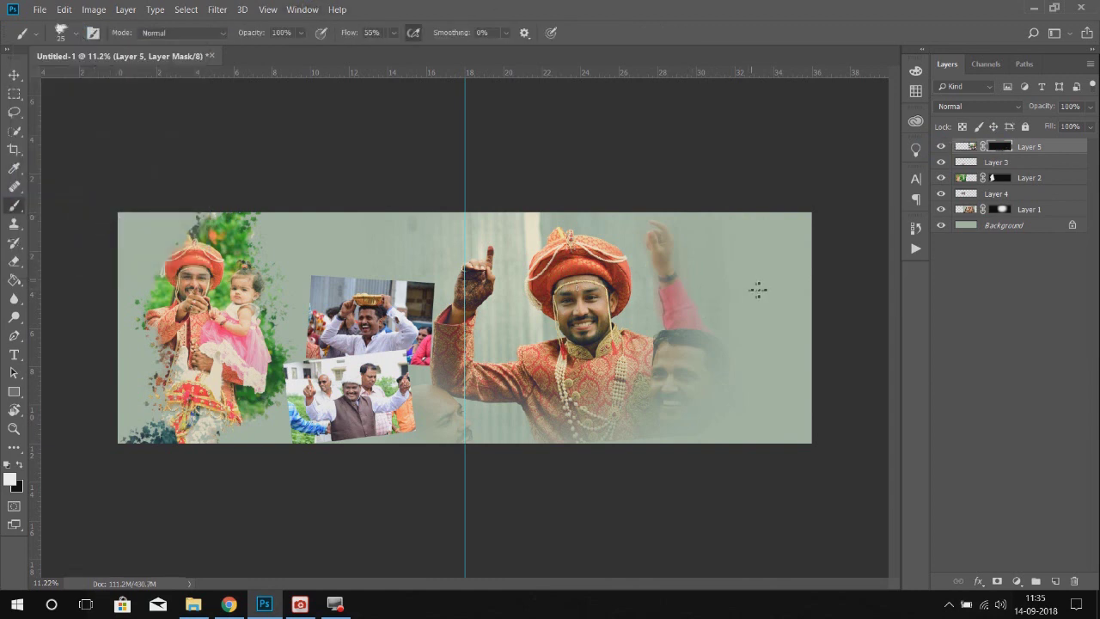
key("bracketright")
Step: Paint white splatter strokes on Layer 5's mask to reveal the small groom, trees and crowd with ragged edges around them
mouse_move(741, 276)
left_mouse_down()
mouse_move(726, 258)
mouse_move(713, 283)
mouse_move(747, 250)
mouse_move(765, 297)
mouse_move(718, 305)
left_mouse_up()
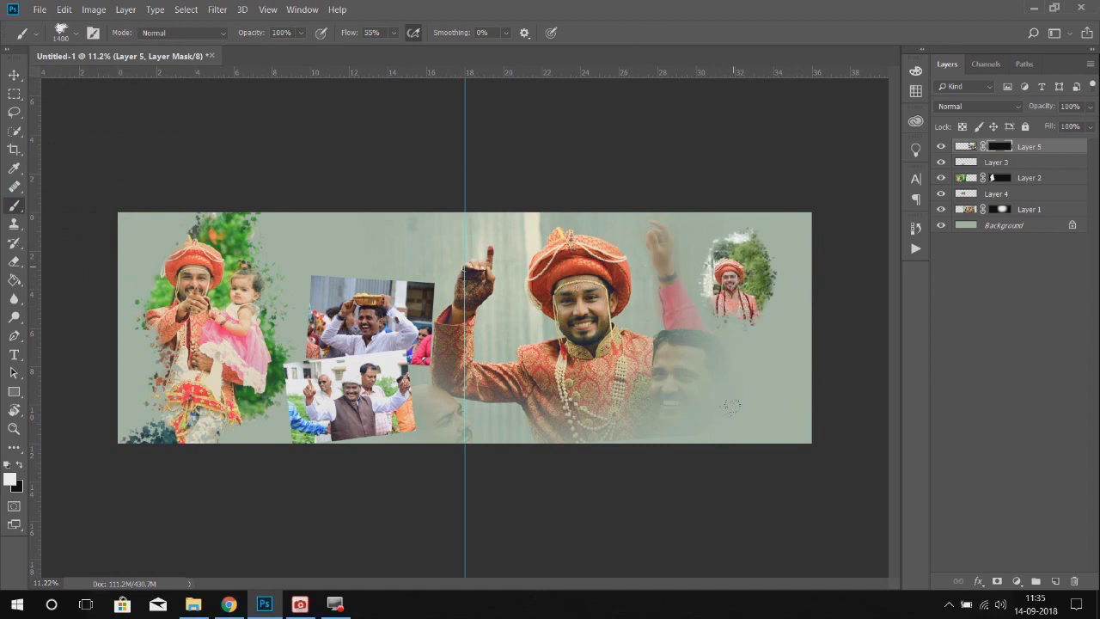
mouse_move(749, 260)
left_mouse_down()
mouse_move(737, 249)
mouse_move(722, 296)
left_mouse_up()
mouse_move(804, 337)
left_mouse_down()
mouse_move(767, 359)
mouse_move(779, 323)
mouse_move(700, 348)
mouse_move(741, 388)
mouse_move(771, 320)
left_mouse_up()
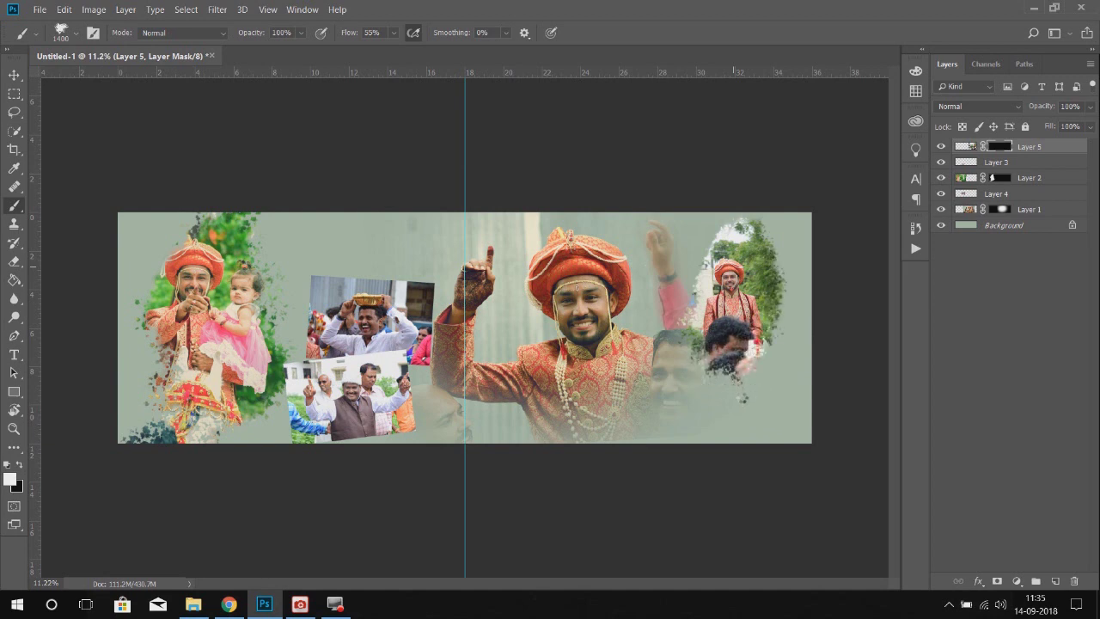
mouse_move(700, 365)
left_mouse_down()
mouse_move(747, 391)
mouse_move(687, 387)
mouse_move(769, 395)
mouse_move(739, 400)
mouse_move(756, 412)
mouse_move(713, 416)
mouse_move(739, 425)
left_mouse_up()
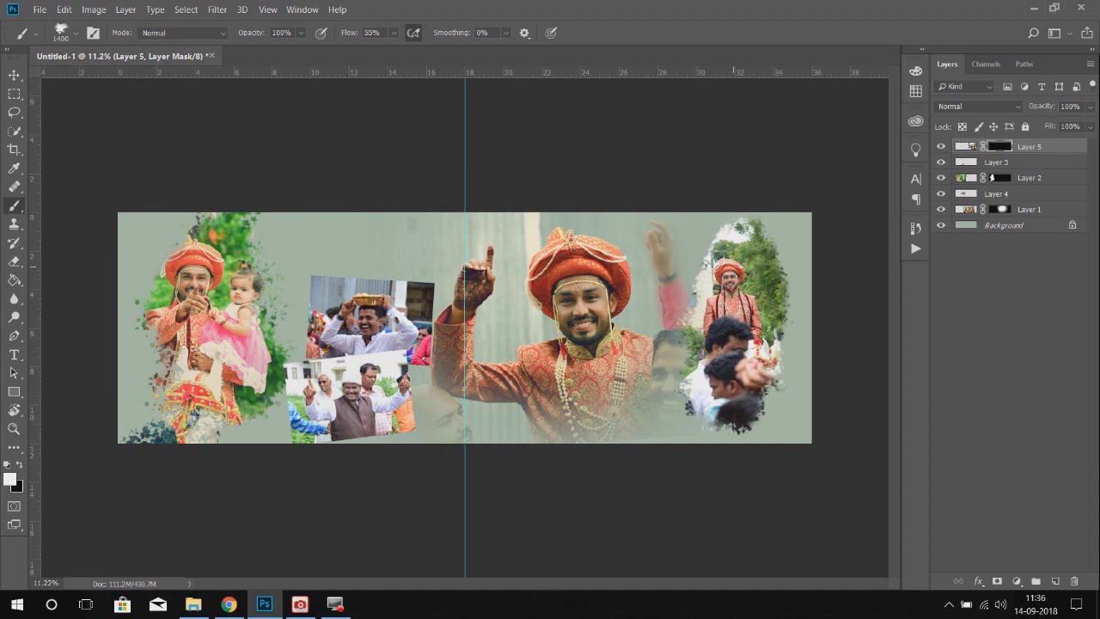
mouse_move(773, 434)
left_mouse_down()
mouse_move(749, 430)
mouse_move(774, 396)
left_mouse_up()
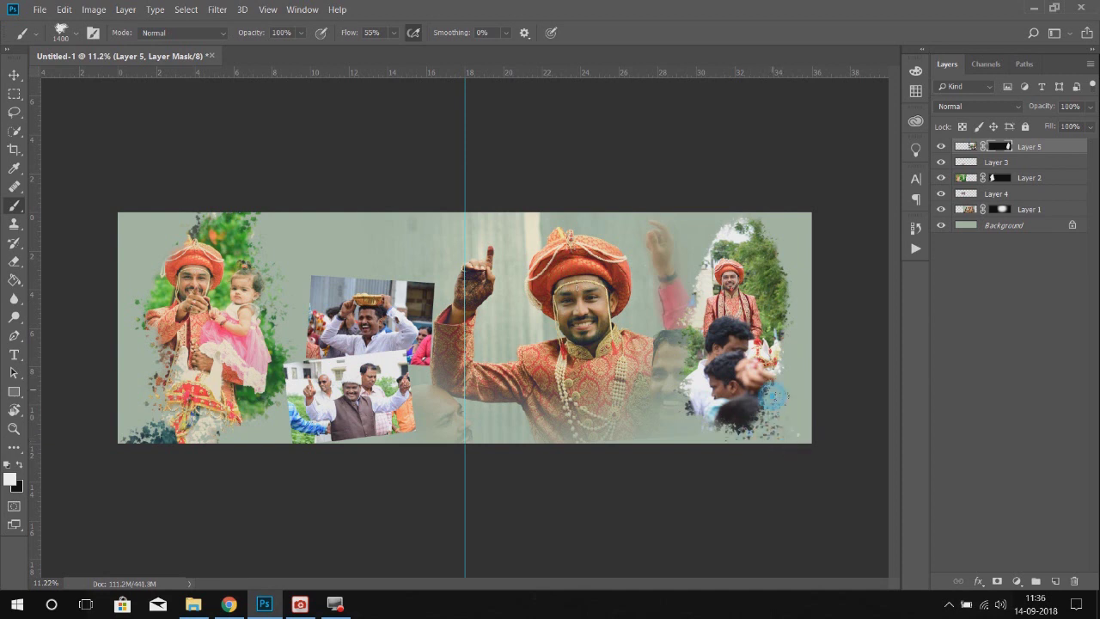
left_click(773, 394)
left_click(769, 377)
left_click(738, 447)
left_click(708, 260)
left_click(693, 247)
left_click(711, 268)
left_click(718, 291)
left_click(702, 283)
left_click(682, 248)
left_click(682, 249)
left_click(785, 352)
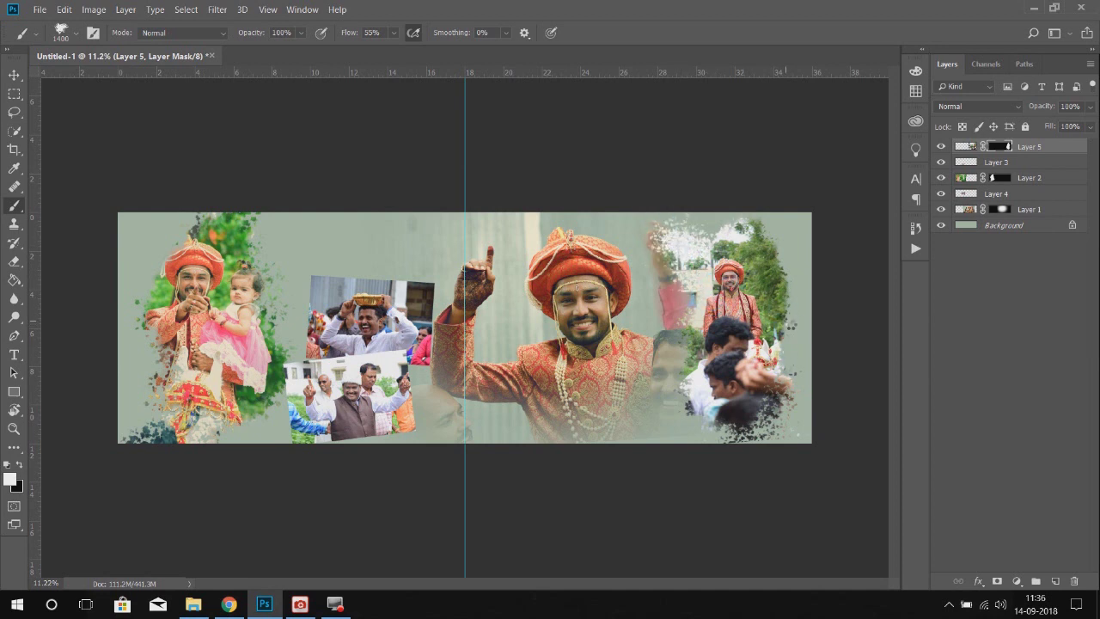
left_click(792, 351)
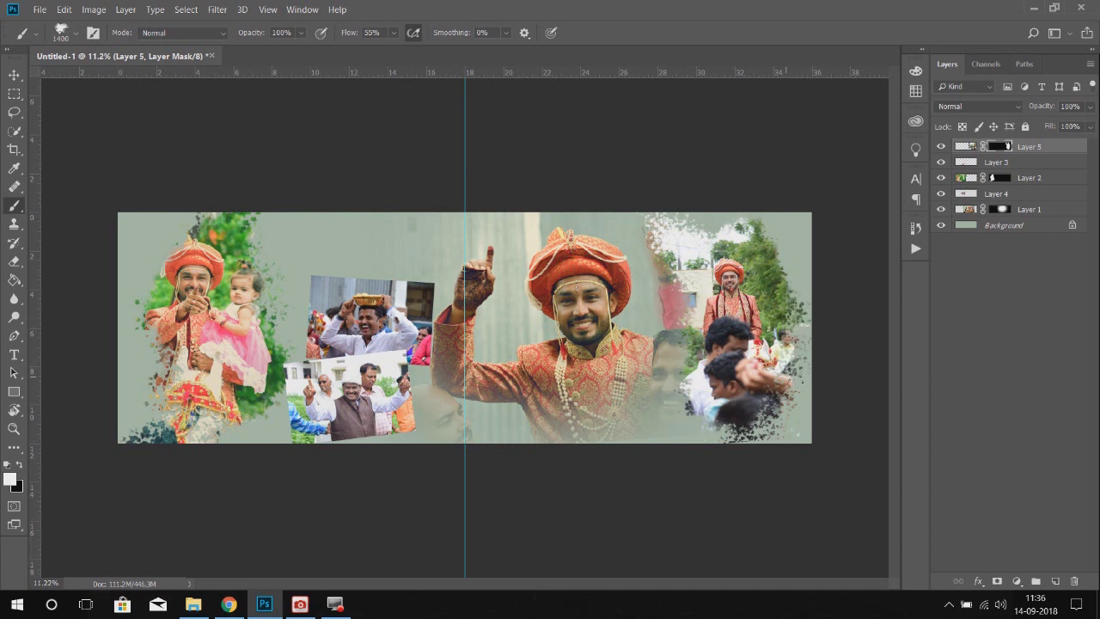
left_click(798, 387)
left_click(687, 221)
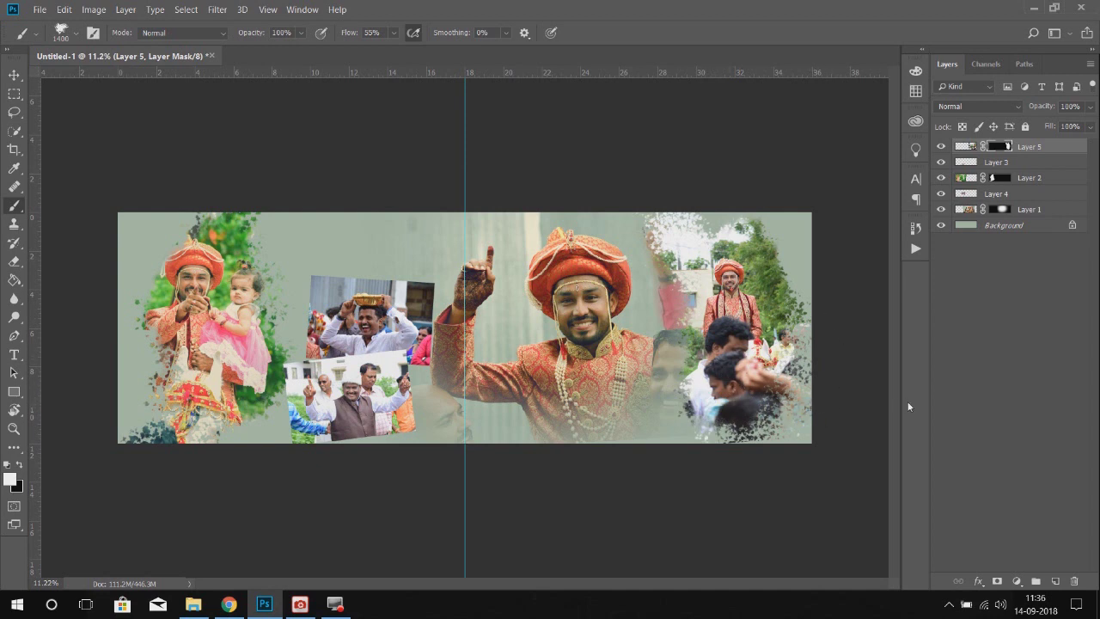
left_click(768, 211)
left_click(720, 215)
left_click(707, 222)
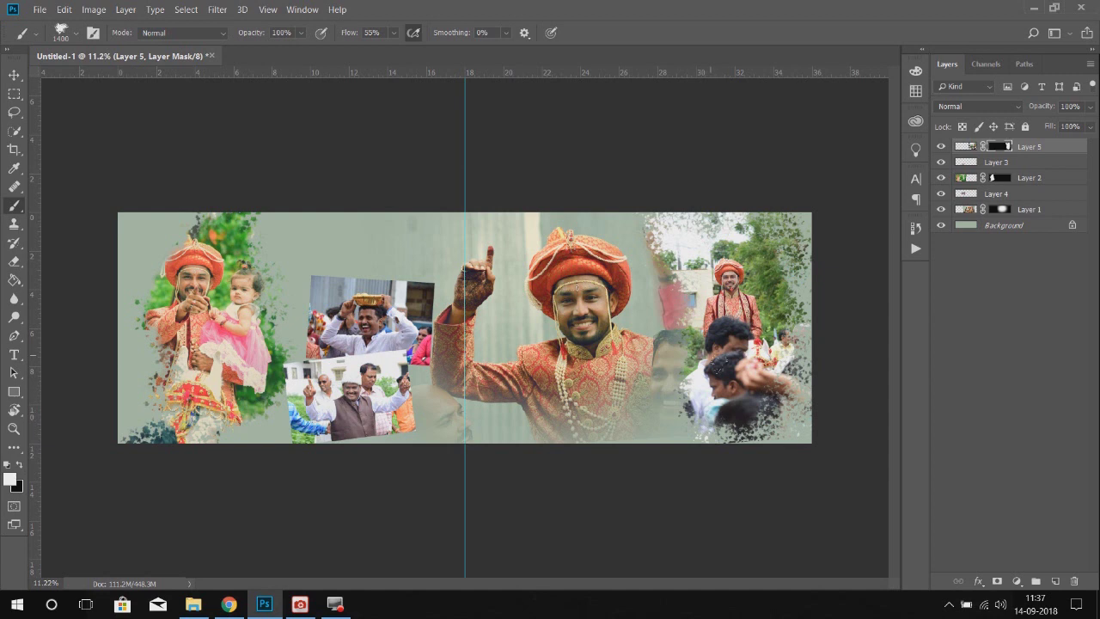
left_click(719, 378)
Step: Unlink Layer 5's mask and transform it alone, scaling it to about 145% wide and 160% high and rotating it 22.76°
left_click(14, 76)
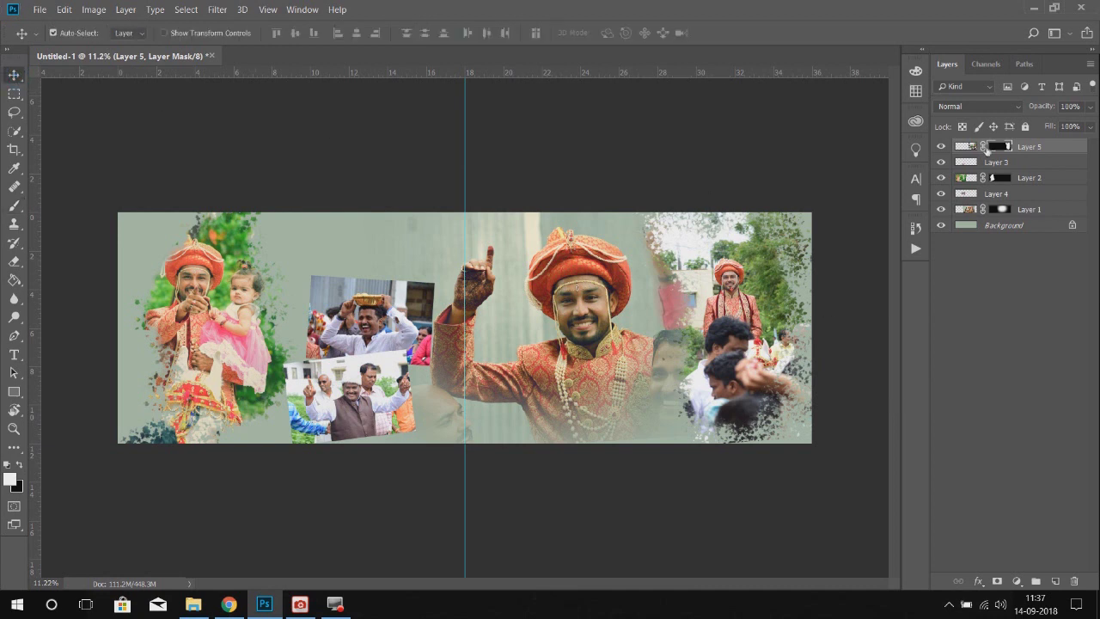
key("ctrl+t")
scroll(803, 337, "down", 2)
left_click_drag(800, 340, 761, 400)
left_click_drag(796, 263, 847, 231)
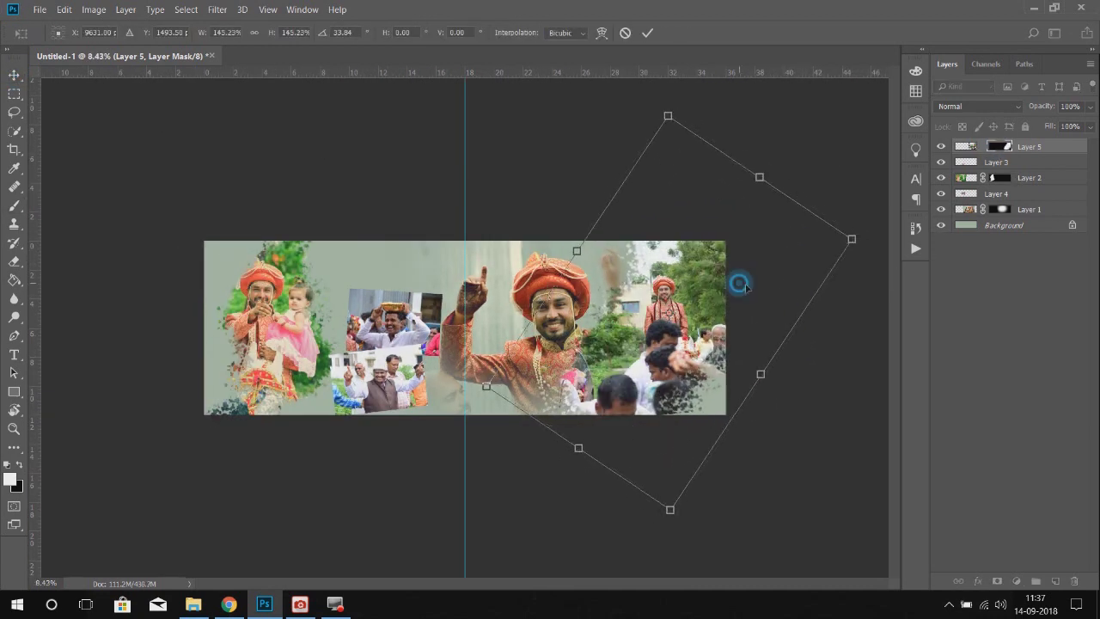
left_click_drag(739, 285, 753, 283)
left_click_drag(794, 426, 813, 404)
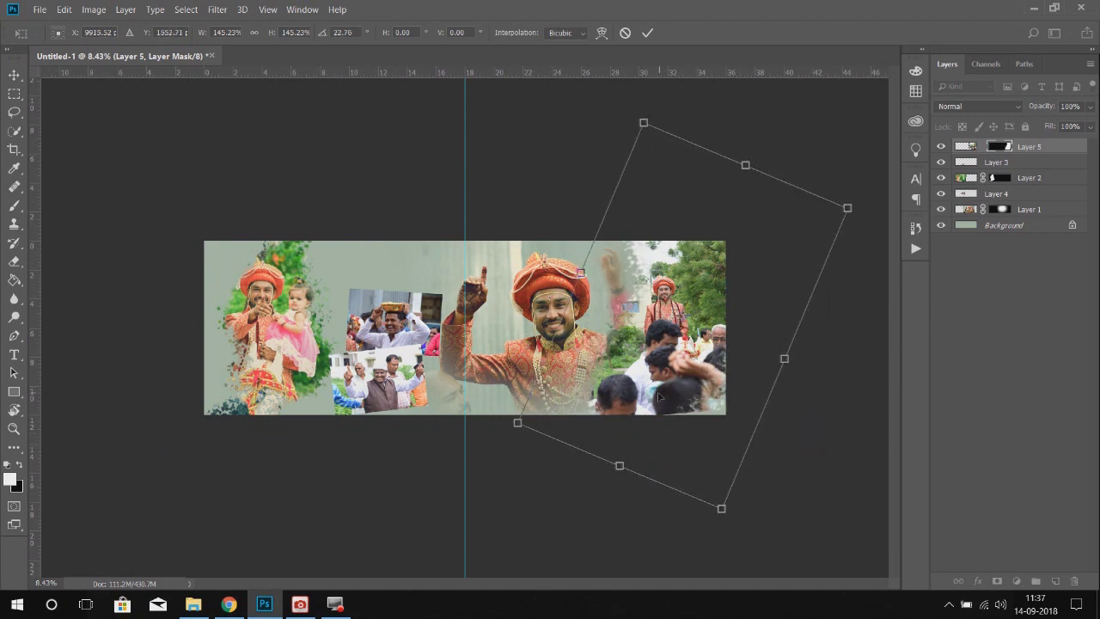
left_click_drag(617, 465, 612, 481)
key("Return")
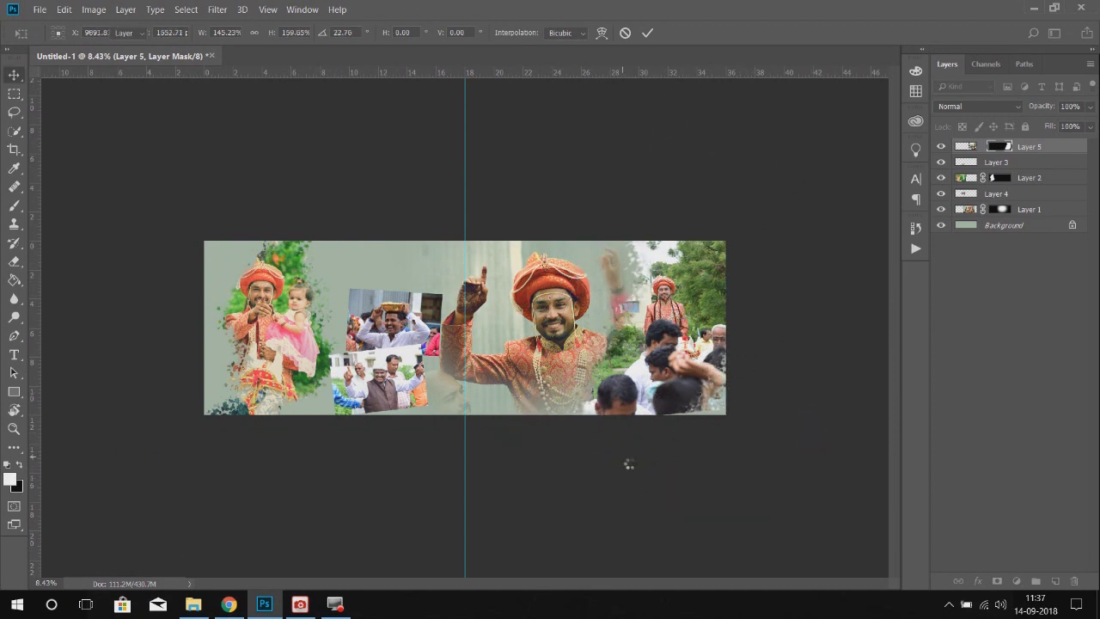
Step: Transform Layer 5's mask again to about 101% wide and 95% high, rotated about 7.4° and skewed, and relink it
scroll(628, 464, "up", 1)
key("ctrl+t")
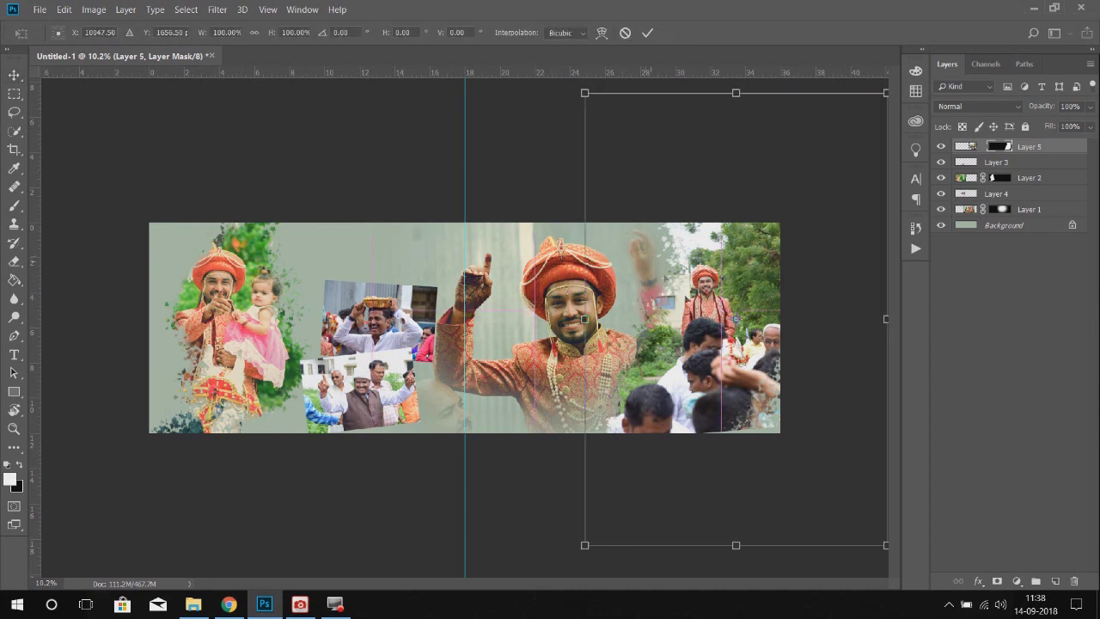
scroll(705, 415, "down", 2)
left_click_drag(788, 495, 735, 458)
left_click_drag(555, 320, 554, 291)
left_click_drag(646, 462, 645, 449)
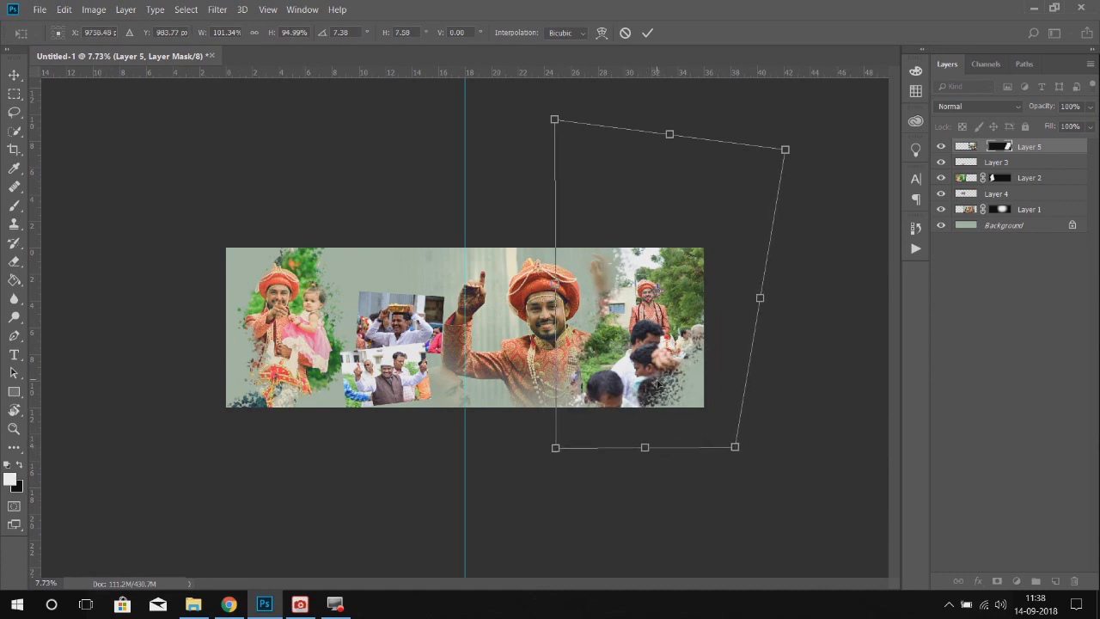
key("Return")
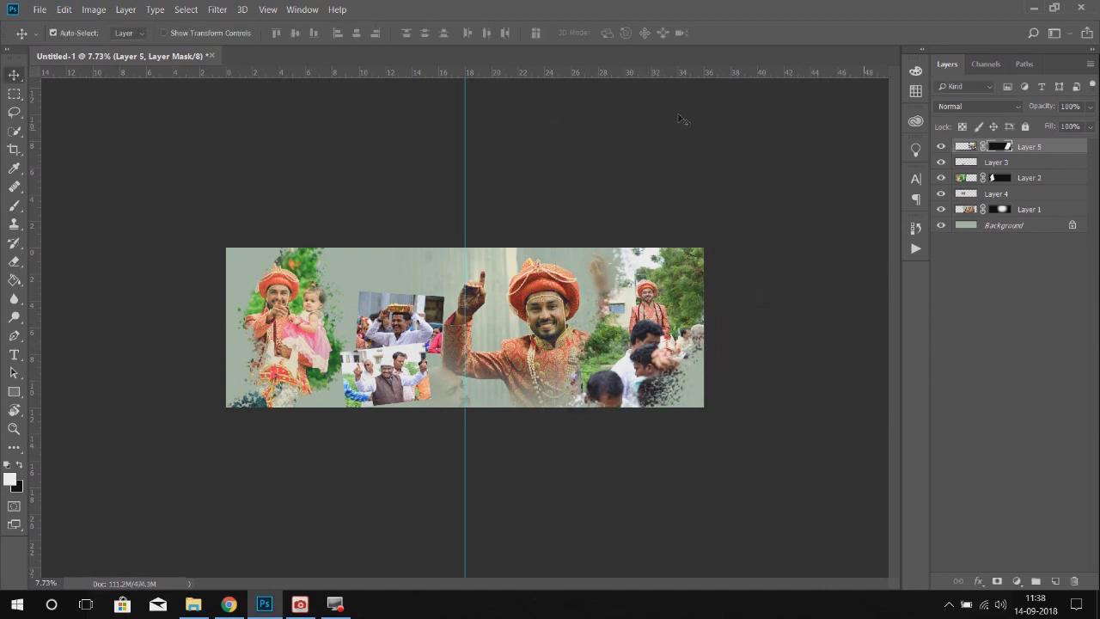
Step: Shift the large groom photo on Layer 1 slightly to the left, with opacity at 100%, and deselect it
left_click_drag(540, 312, 534, 312)
left_click_drag(1045, 109, 1098, 106)
left_click(574, 183)
scroll(574, 184, "up", 2)
Step: Give the upper small photo on Layer 4 a white 20 px inside stroke and a drop shadow
left_click(404, 313)
double_click(1073, 195)
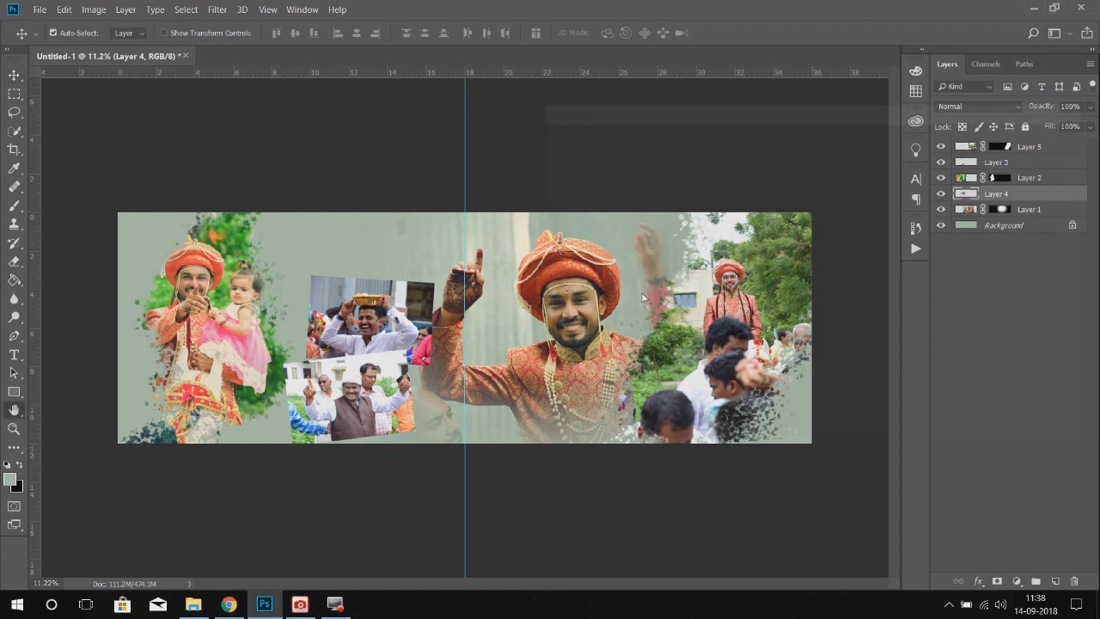
left_click(640, 229)
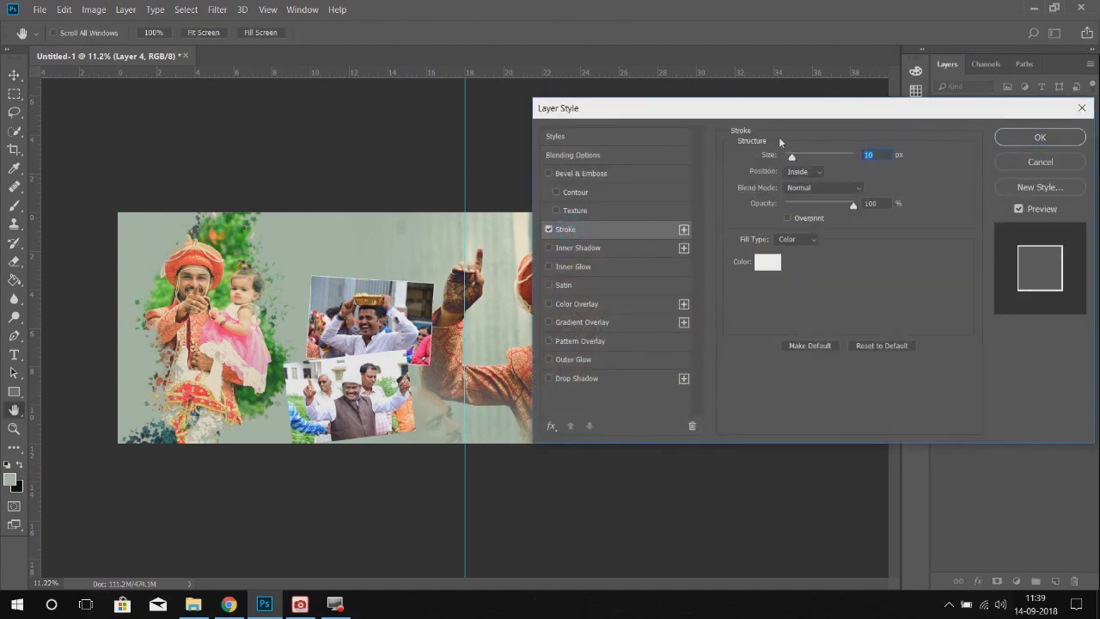
type("20")
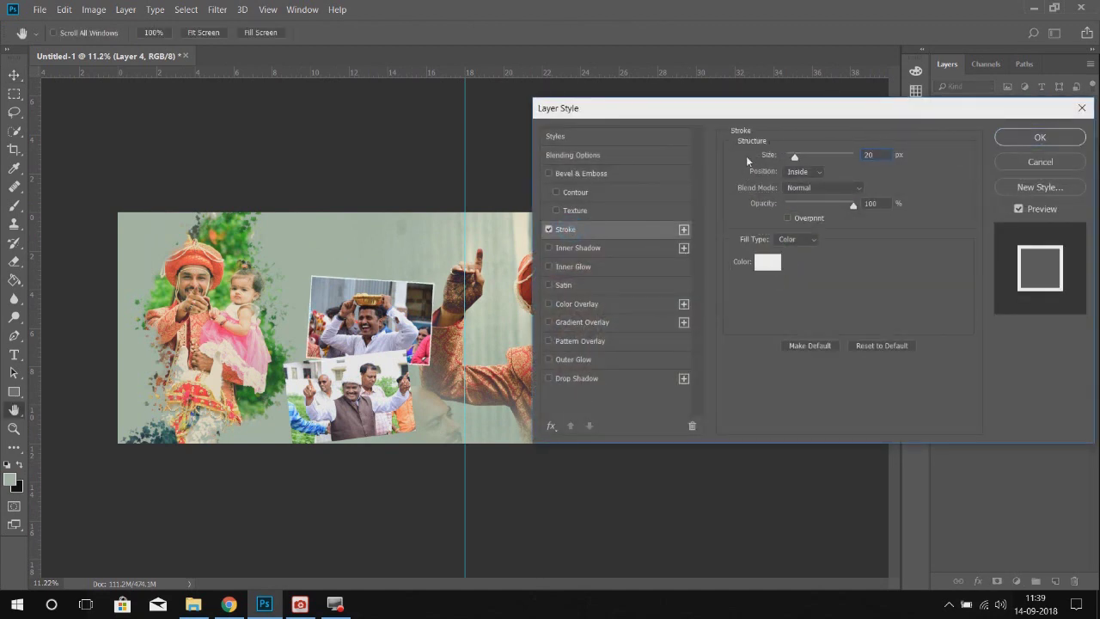
left_click(579, 378)
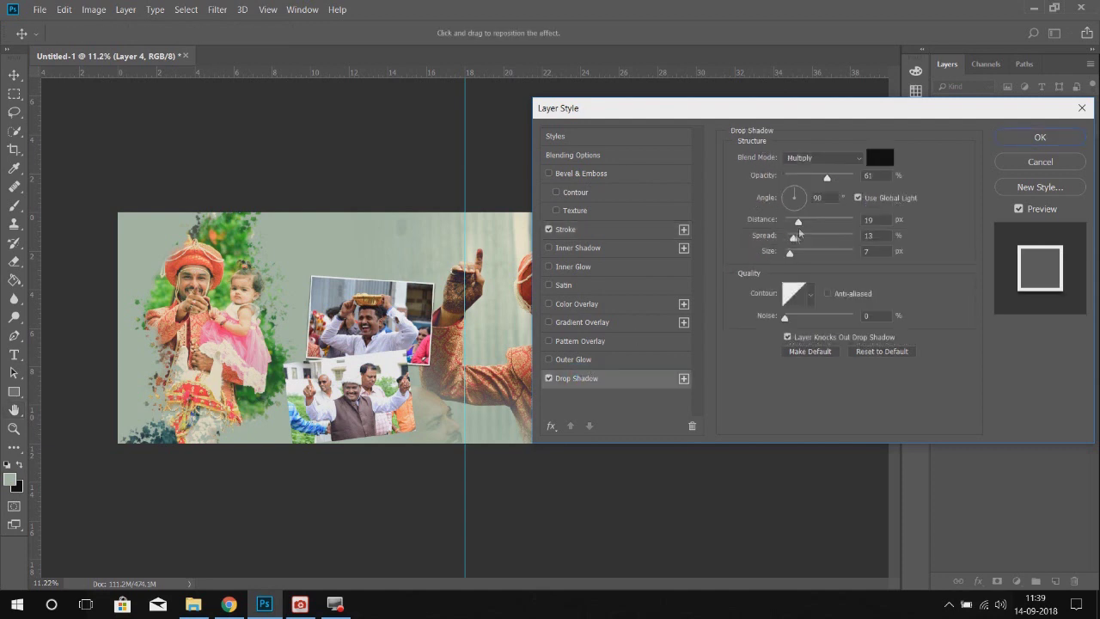
left_click(1055, 137)
Step: Copy Layer 4's layer style and paste it onto the lower small photo on Layer 3
right_click(1031, 195)
left_click(885, 318)
right_click(996, 162)
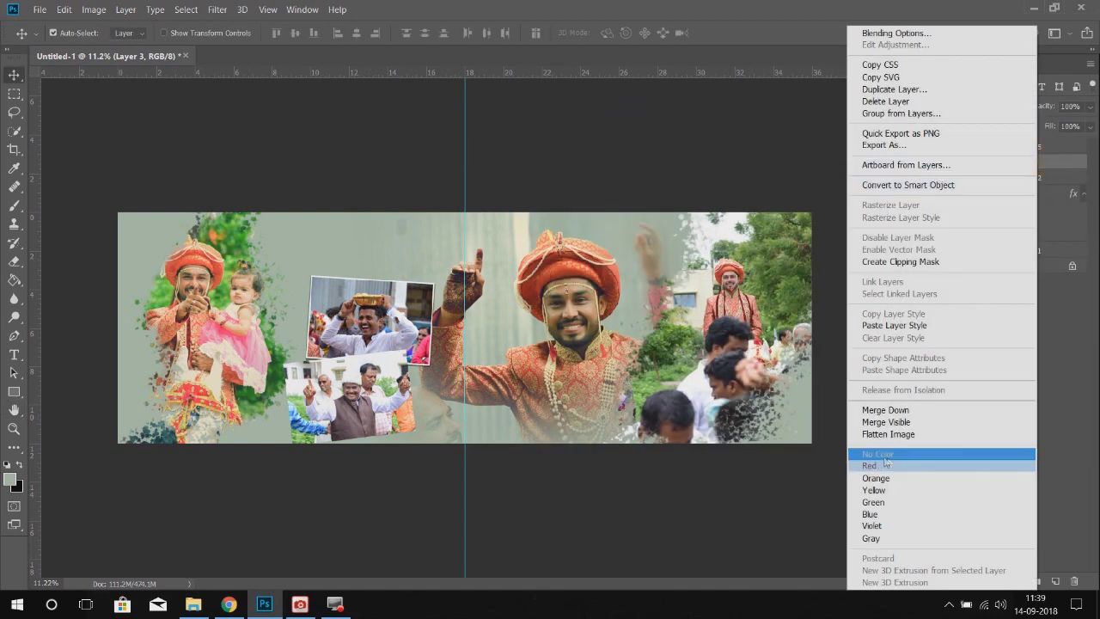
left_click(877, 325)
Step: Move the two framed photos slightly right and up within the spread
left_click_drag(397, 379, 398, 377)
left_click_drag(354, 330, 406, 343)
left_click(381, 383, "shift")
Step: On a new layer above Layer 3, paint pale green over the lower framed photo's bottom edge with a 1400 px soft round brush
key("ctrl+shift+alt+n")
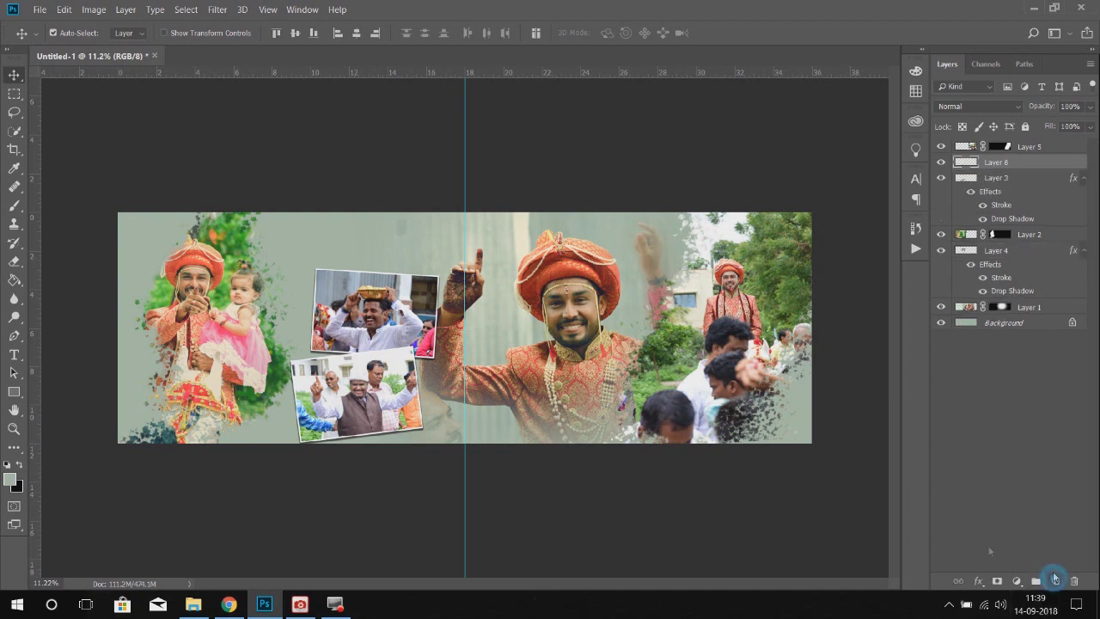
key("i")
key("b")
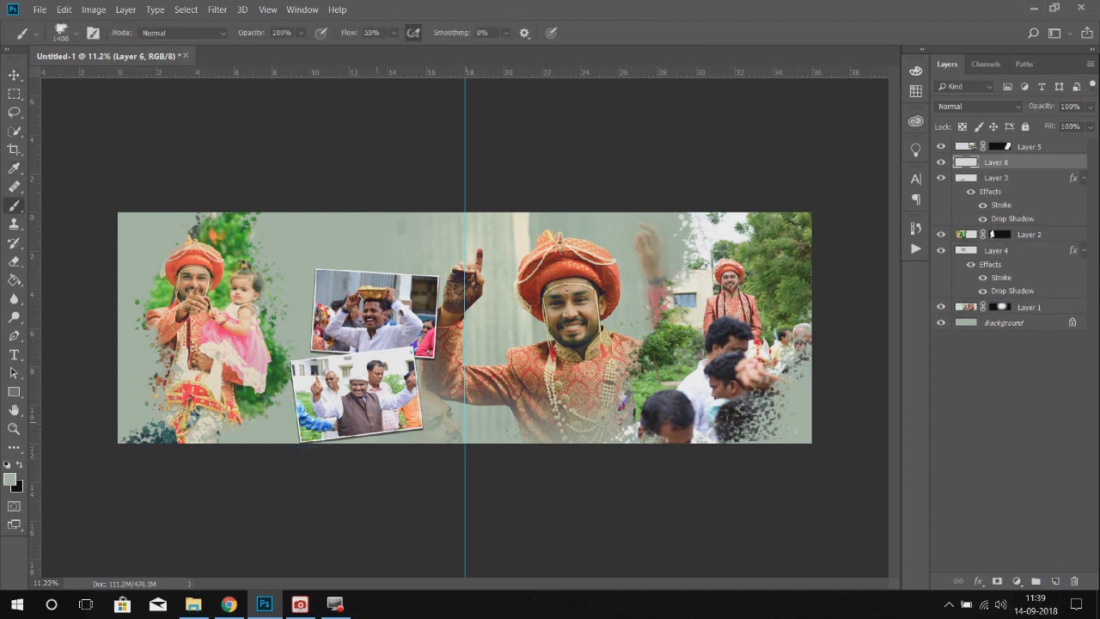
left_click(77, 34)
scroll(55, 188, "up", 2)
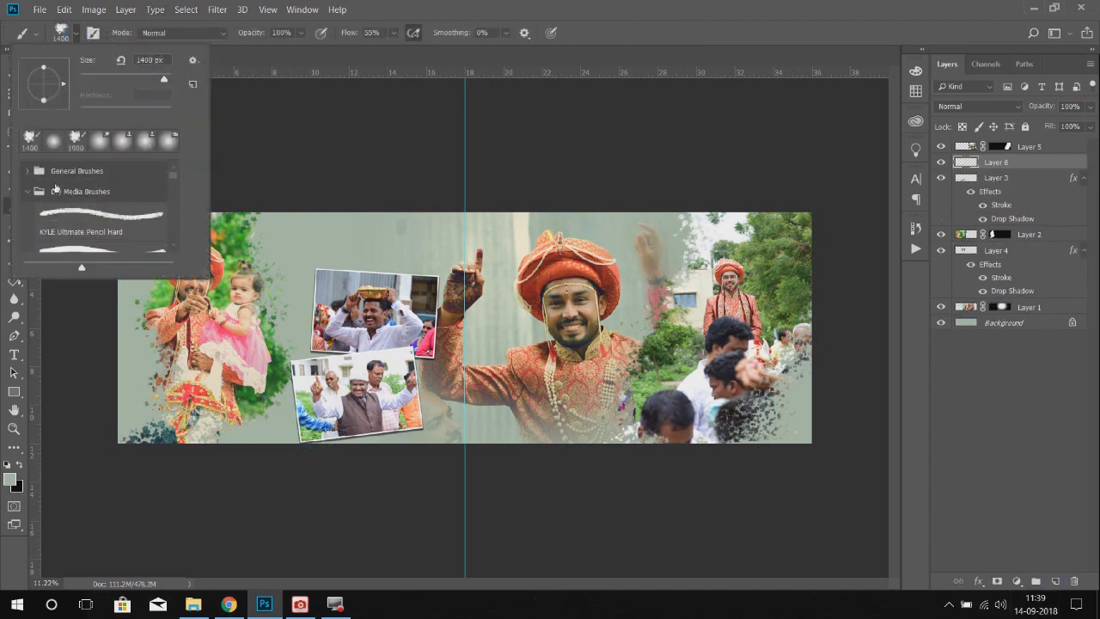
left_click(28, 172)
double_click(77, 190)
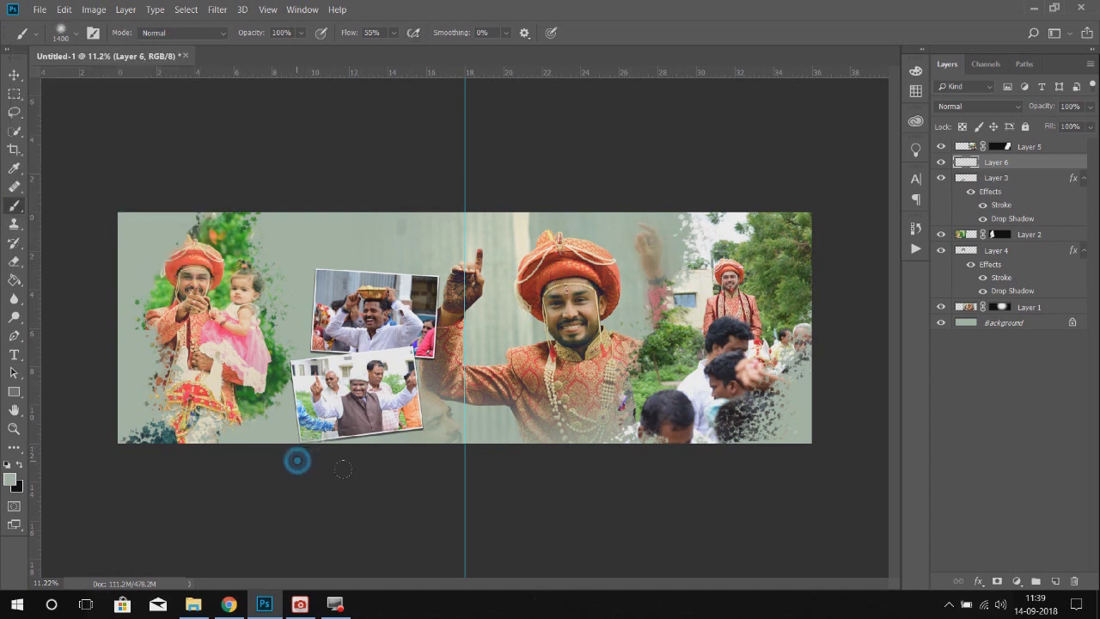
left_click_drag(349, 463, 297, 467)
left_click(395, 365)
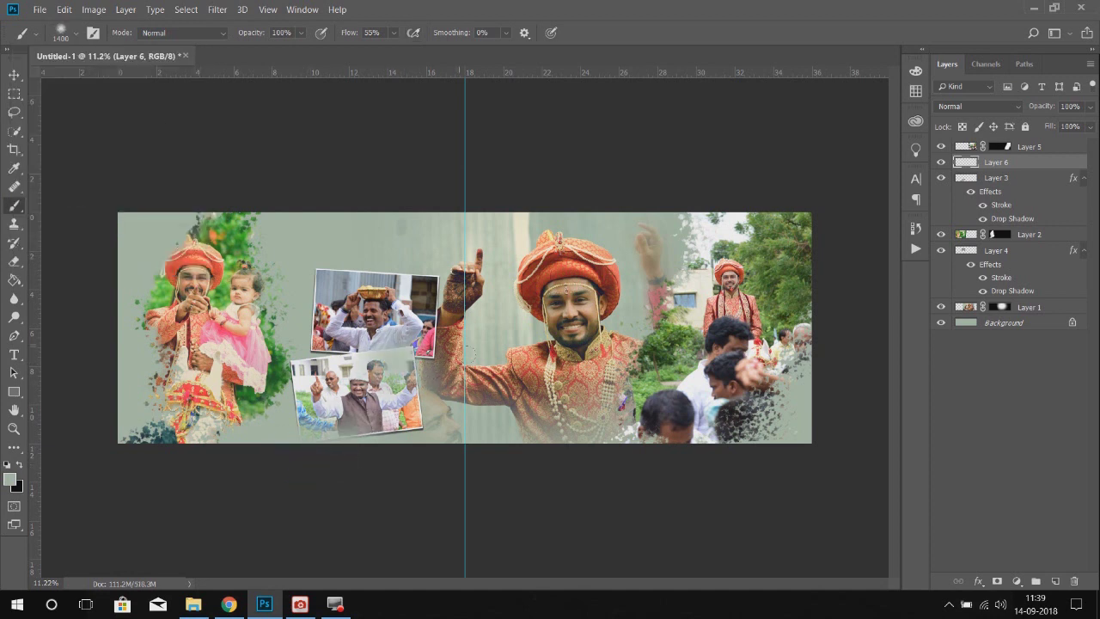
Step: Add a new layer above Layer 4 and paint pale green over the upper framed photo's lower right corner
left_click(1022, 251)
left_click(1053, 581)
left_click_drag(398, 365, 416, 359)
left_click(433, 354)
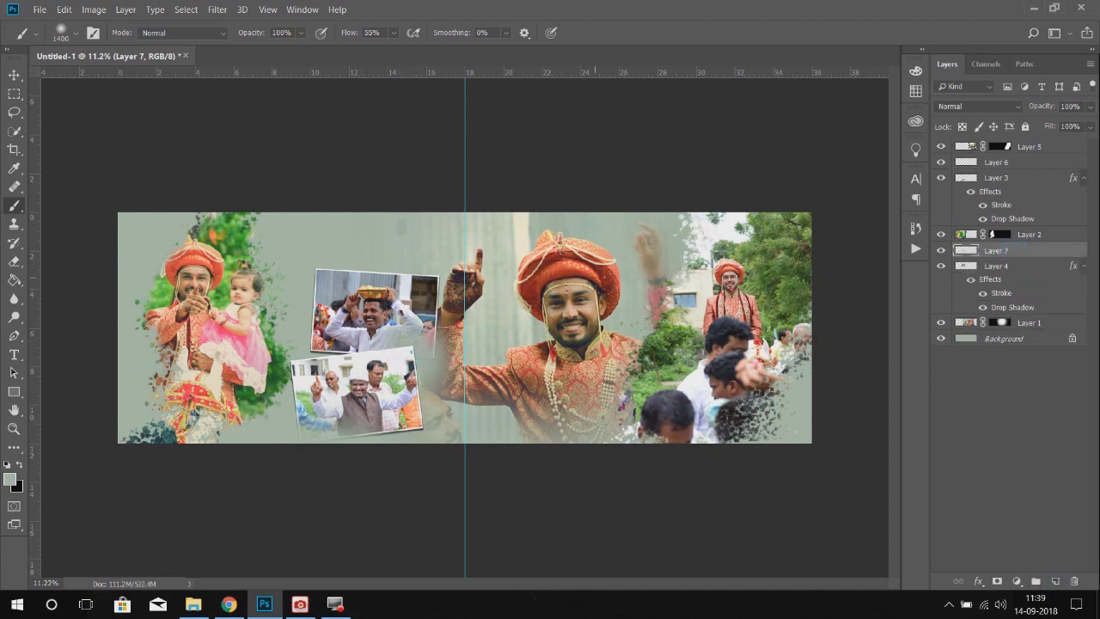
Step: Move Layers 7 and 4 above Layer 2 and link them with Layers 3 and 6
key("v")
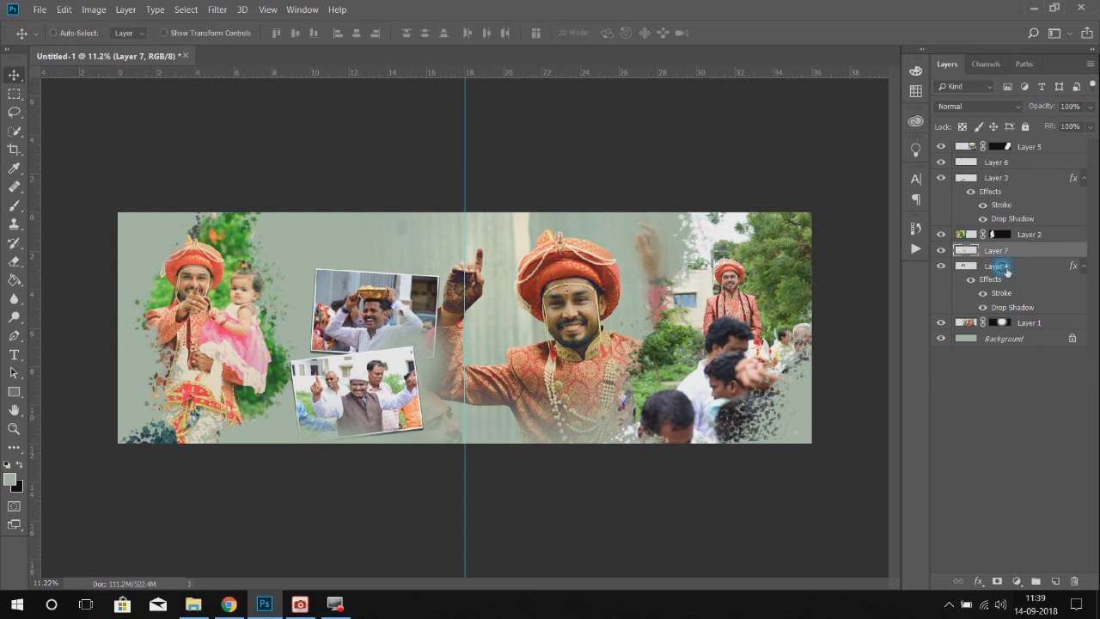
left_click(1007, 269, "shift")
left_click_drag(1007, 269, 1011, 237)
left_click(997, 162, "shift")
left_click(958, 581)
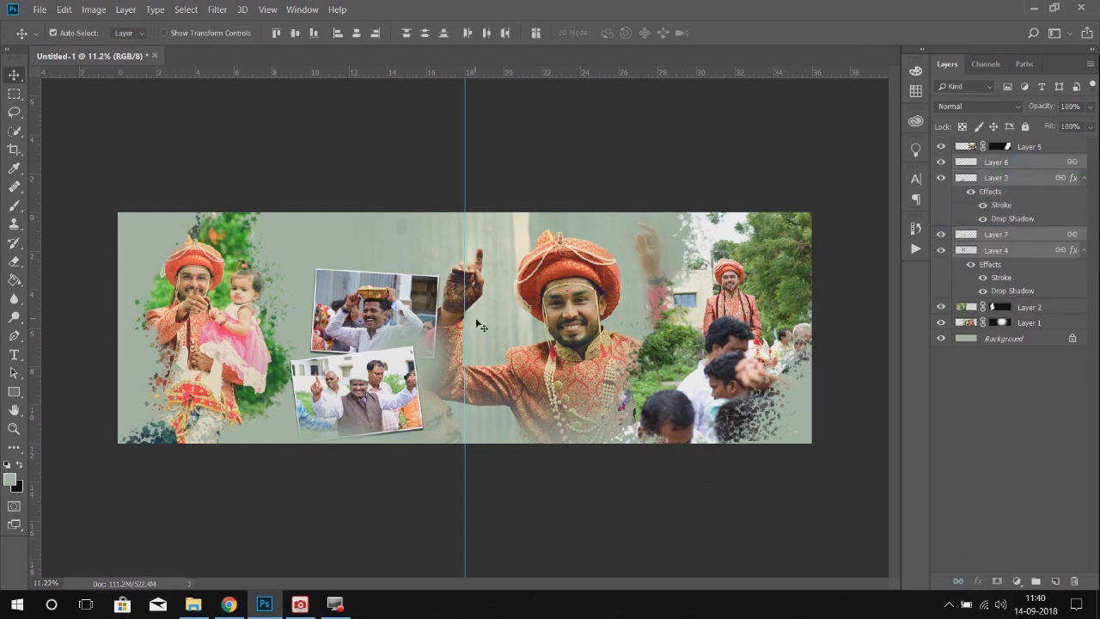
Step: Nudge the linked framed photos a little to the left, hide the guides and deselect the layers
key("shift+Left")
key("shift+Left")
key("shift+Left")
key("shift+Left")
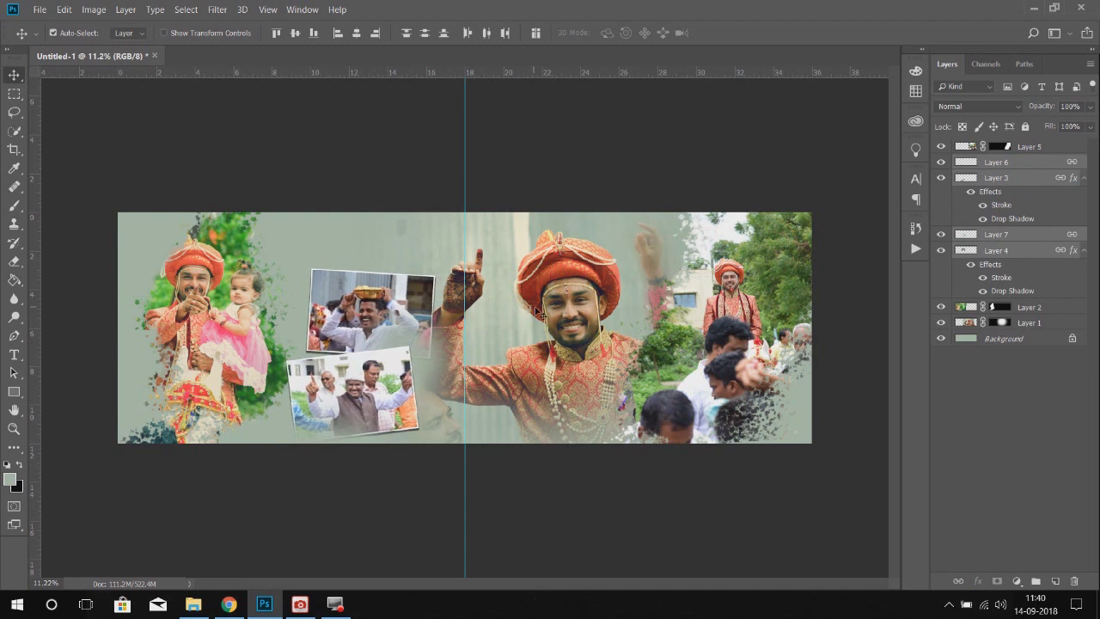
key("ctrl+h")
left_click(272, 143)
Step: Add the title text "Band Baja Baraat..." above the upper framed photo in the ADAM.CG PRO font
scroll(363, 244, "up", 1)
key("t")
left_click(292, 234)
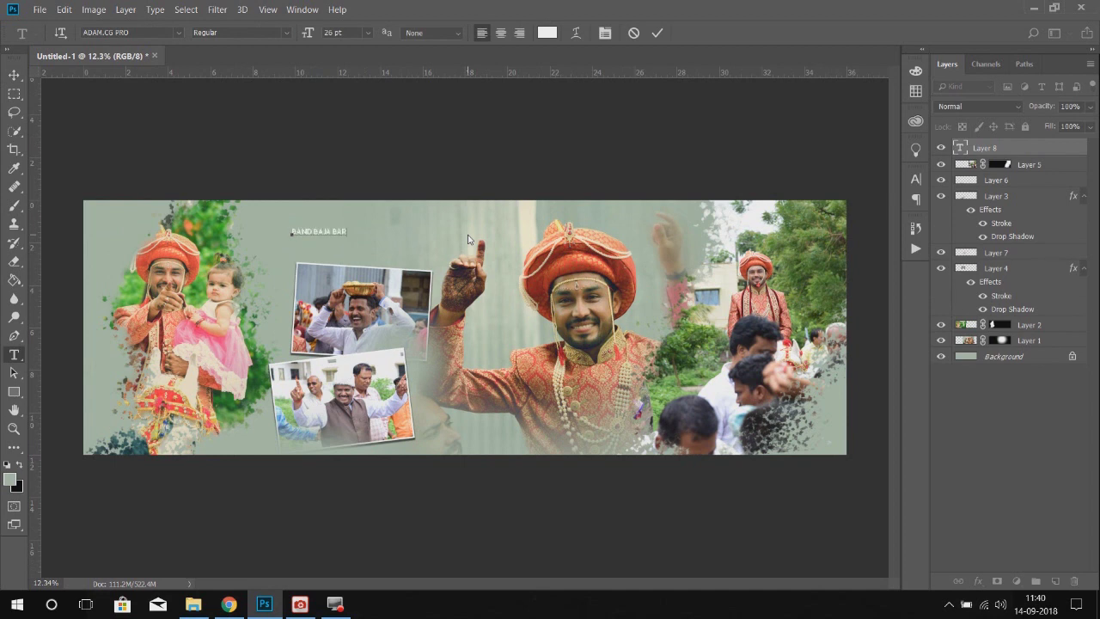
scroll(367, 244, "up", 5)
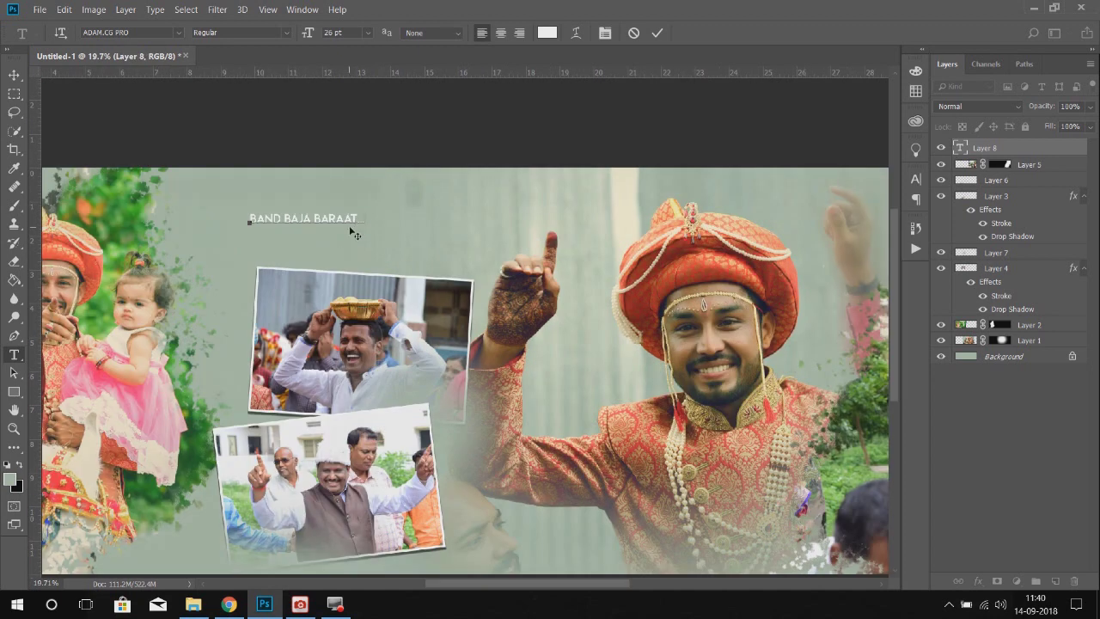
key("ctrl+a")
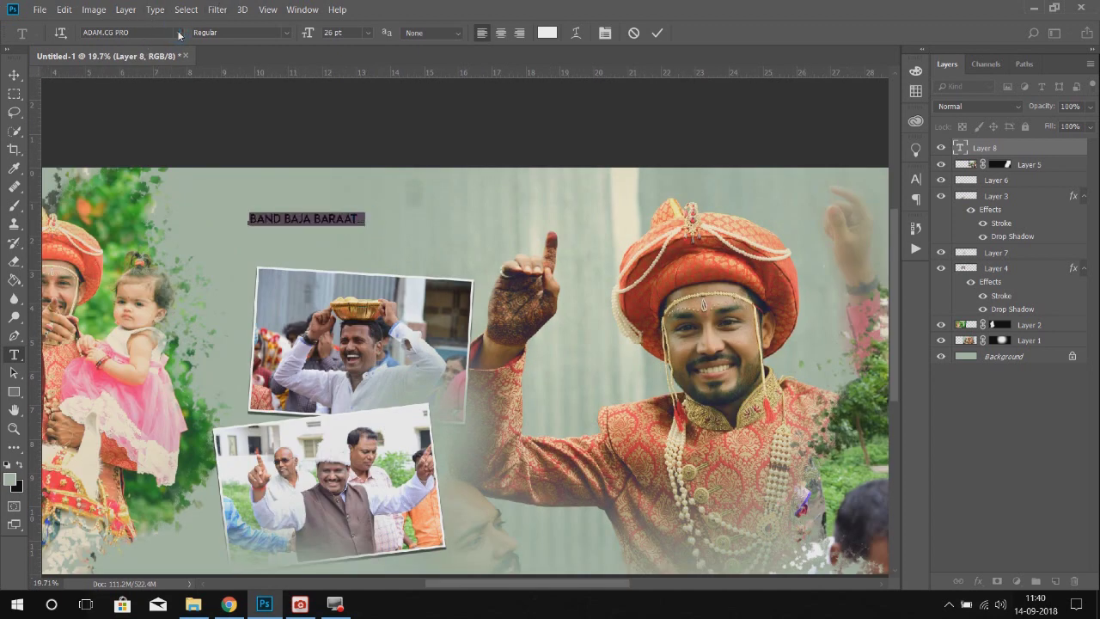
left_click(178, 33)
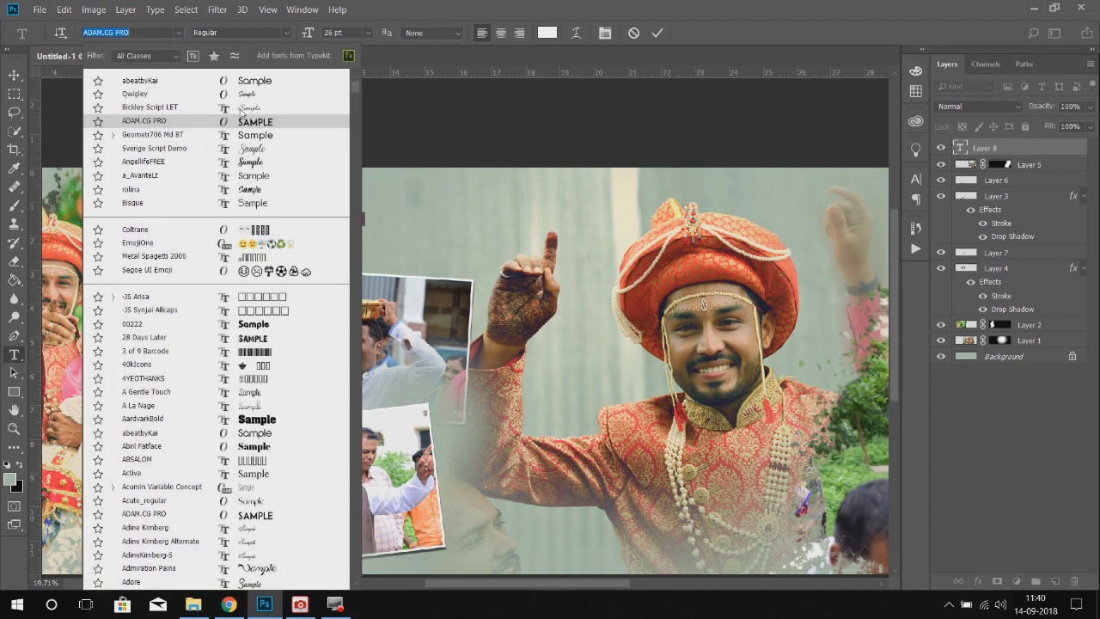
left_click(253, 121)
Step: Set the title's text colour to dark teal, 05443d
left_click(547, 33)
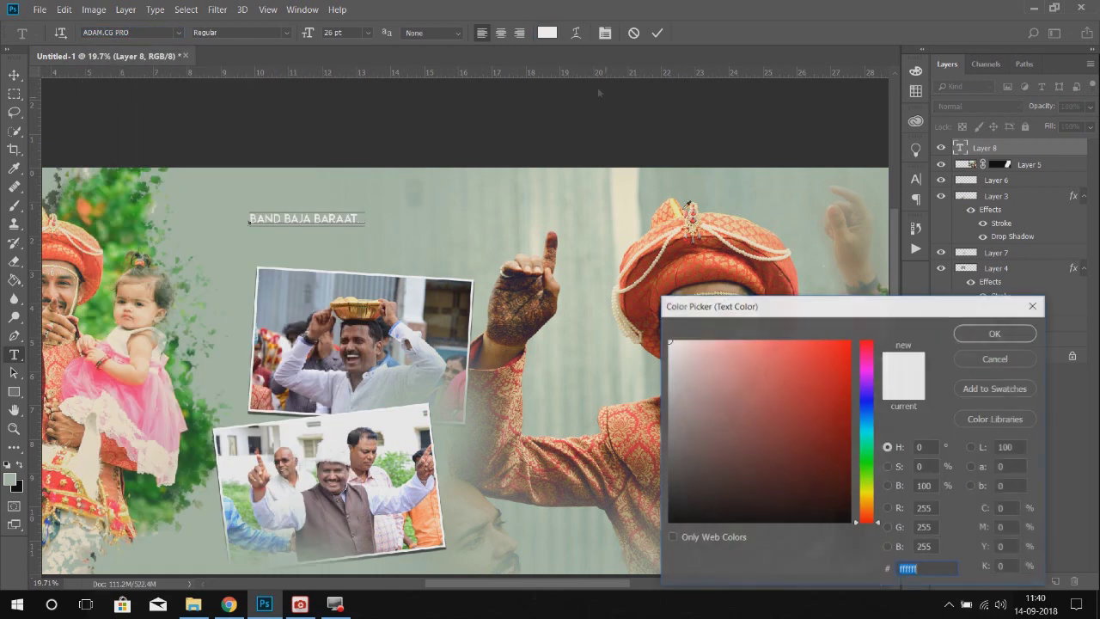
left_click(221, 245)
left_click(773, 198)
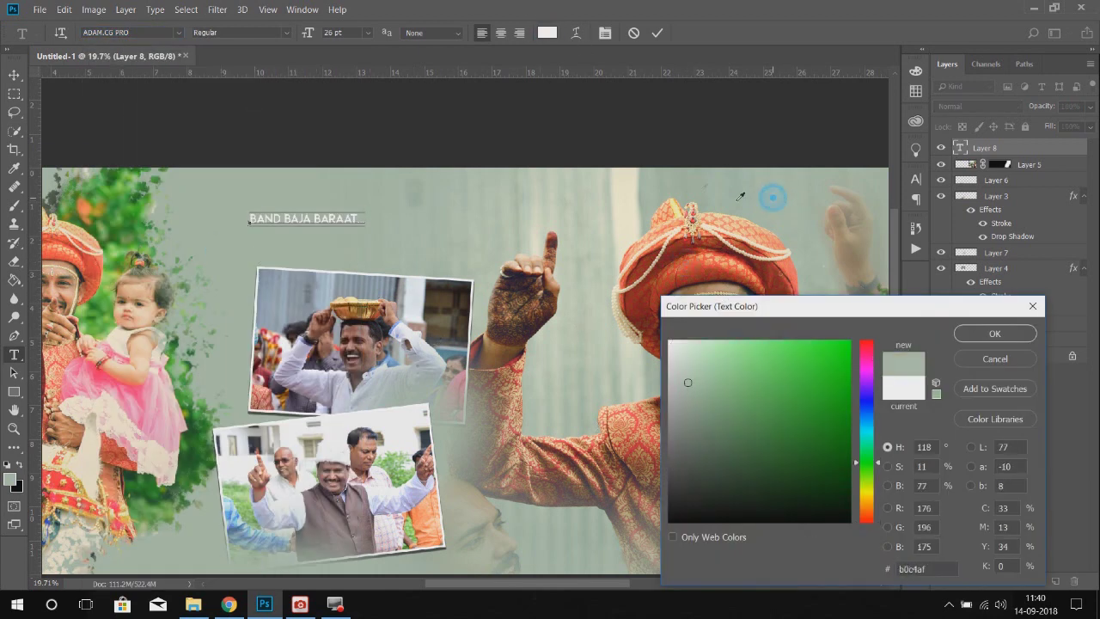
left_click_drag(857, 462, 856, 435)
left_click(840, 435)
left_click(837, 474)
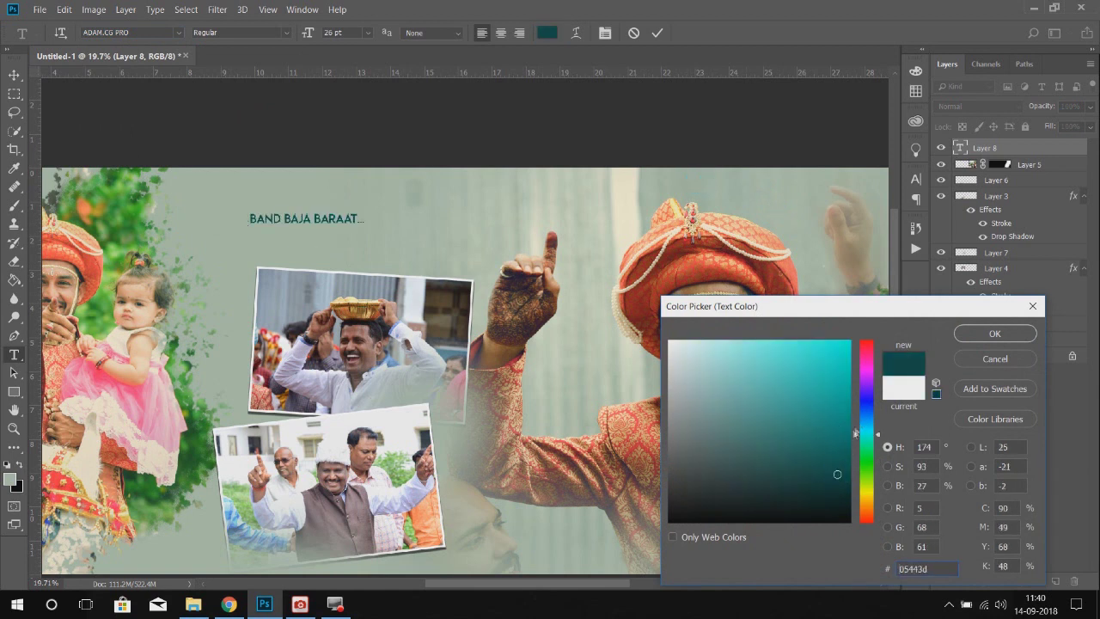
left_click(978, 335)
Step: Apply faux italic to the title text and commit it
left_click(605, 32)
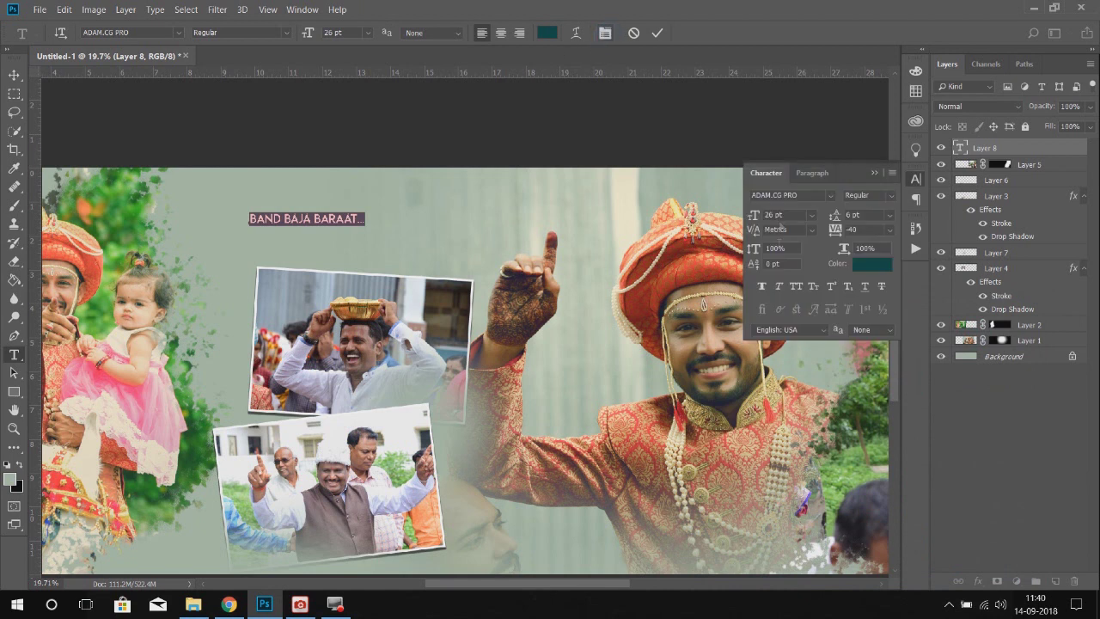
left_click(779, 287)
left_click(873, 173)
left_click(284, 33)
left_click(285, 40)
left_click(15, 75)
Step: Scale the title to about 233% and move it a little to the left above the framed photos
key("ctrl+t")
left_click_drag(368, 228, 526, 288)
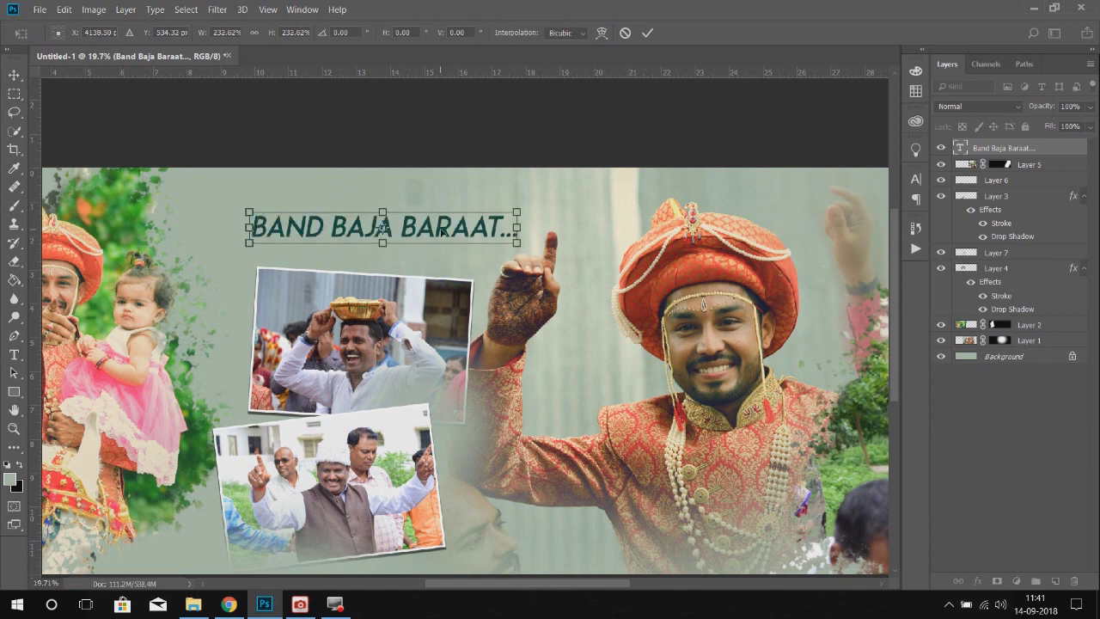
key("Return")
left_click_drag(421, 248, 359, 243)
Step: Compare the silver and teal preset layer styles on the title and choose the dark silver metallic style
double_click(1050, 148)
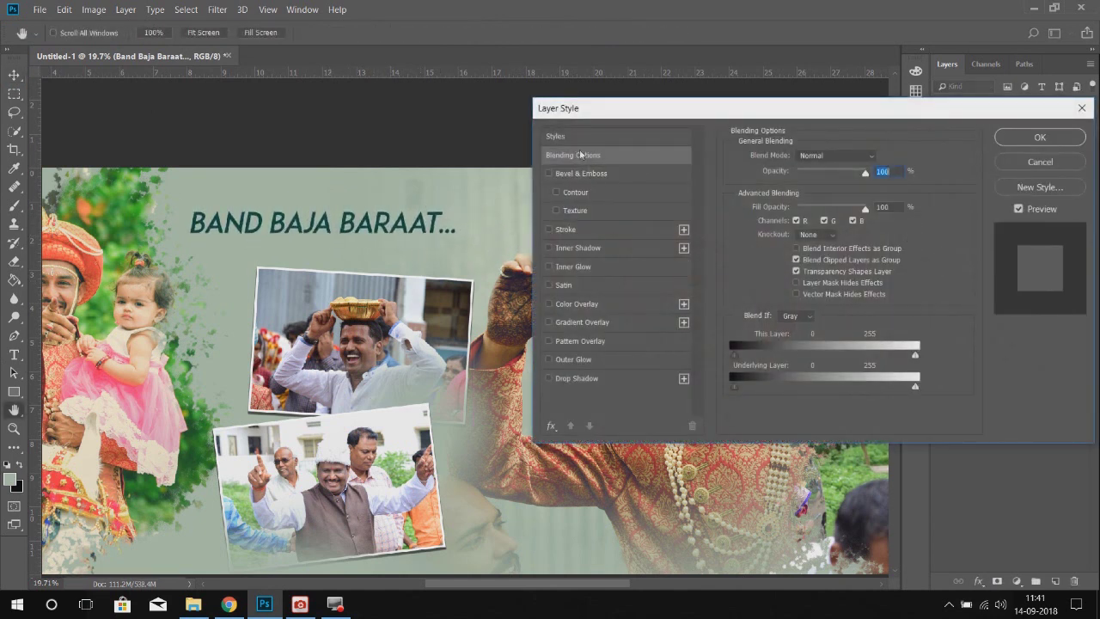
left_click(555, 136)
left_click(802, 216)
left_click(826, 217)
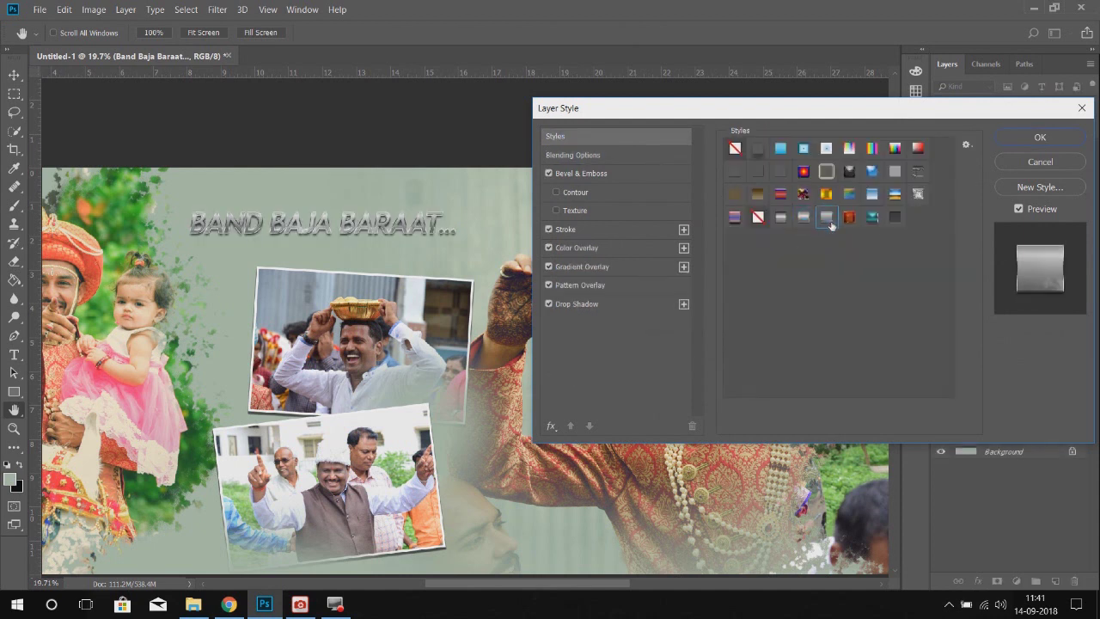
left_click(873, 222)
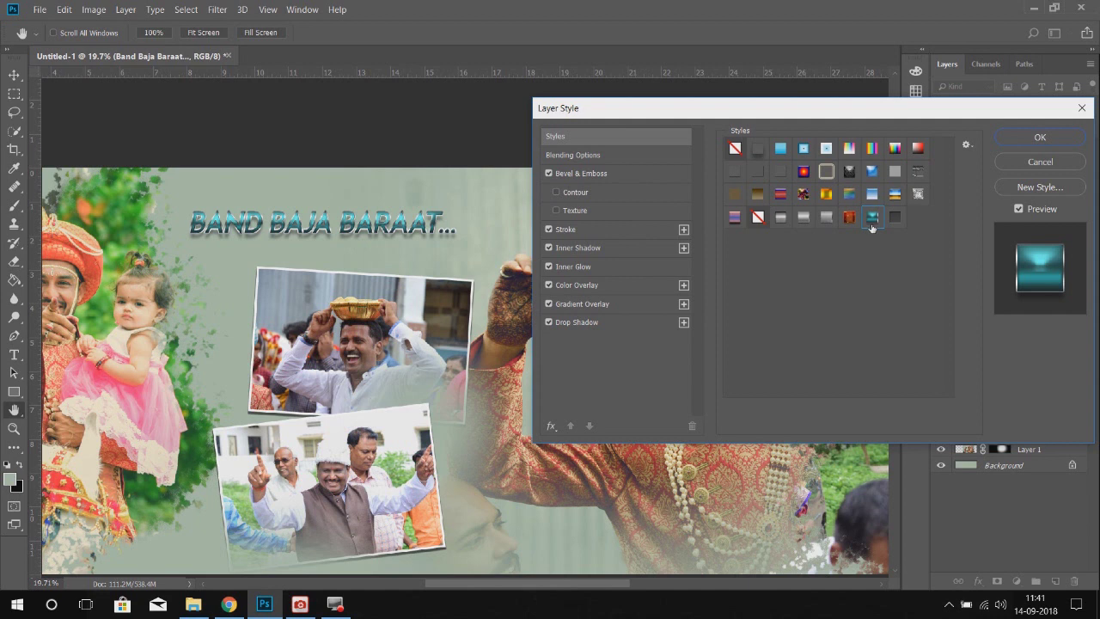
left_click(827, 217)
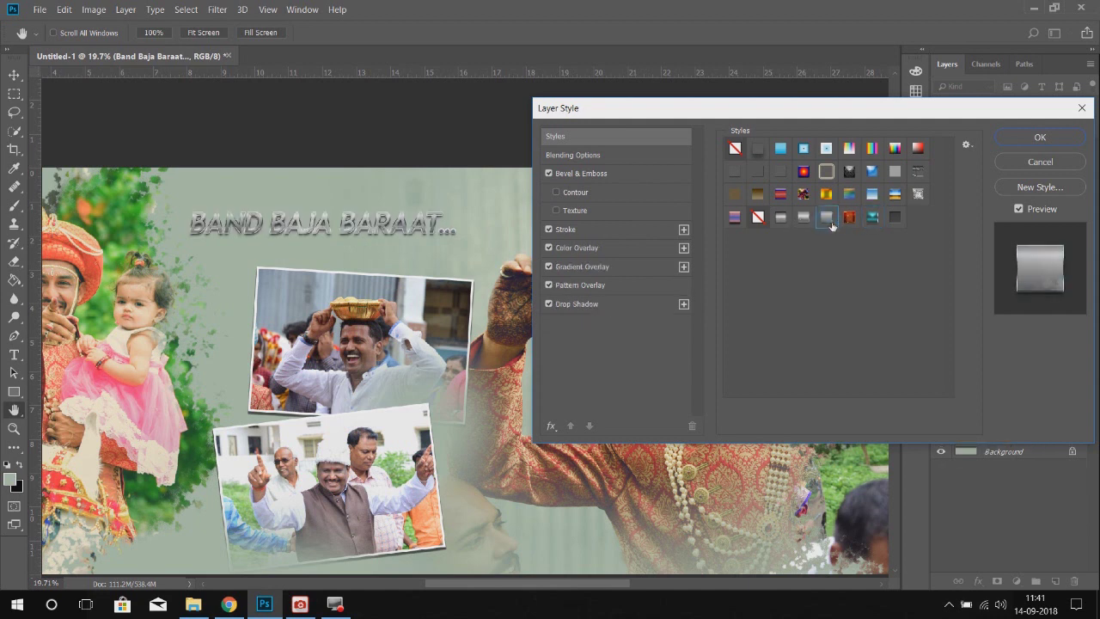
left_click(872, 220)
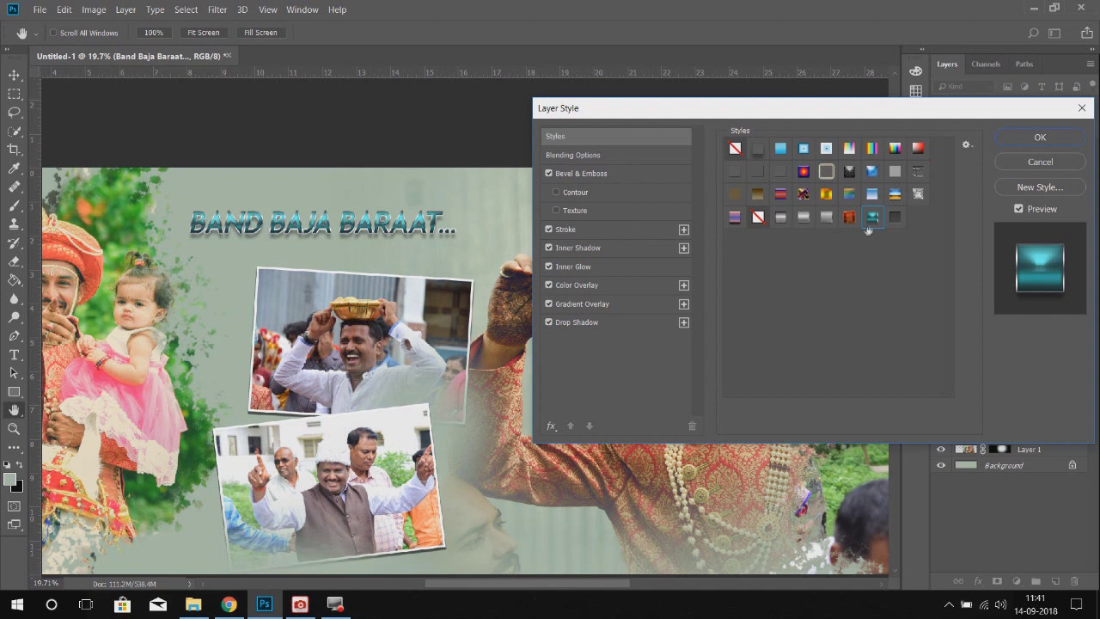
left_click(804, 222)
left_click(790, 220)
left_click(828, 219)
left_click(826, 219)
left_click(547, 231)
left_click(548, 231)
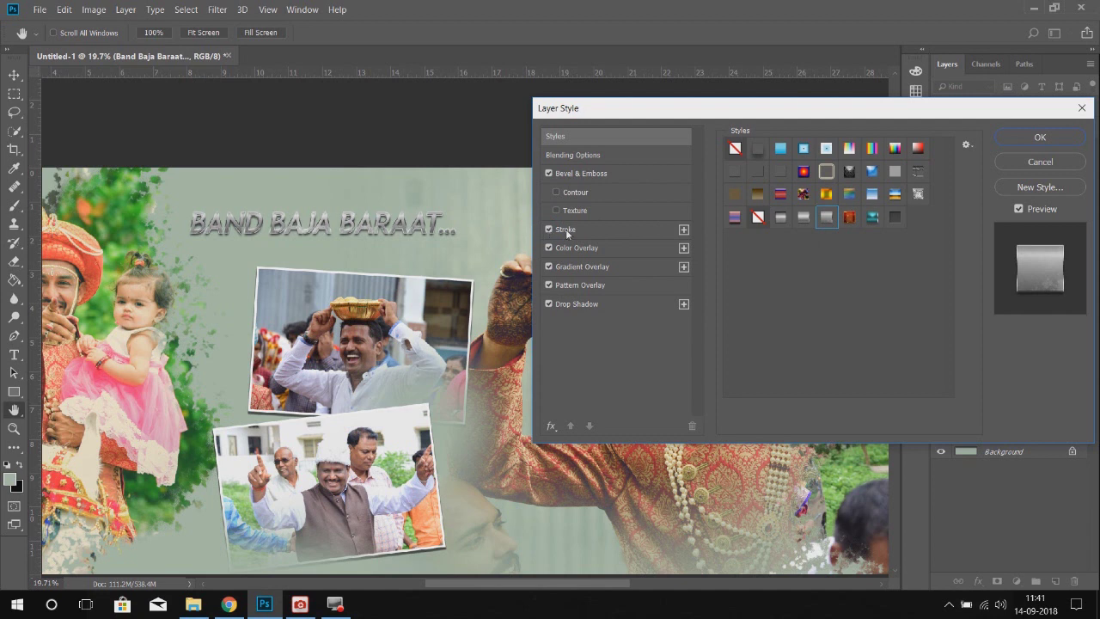
Step: Reduce the title's stroke size by 2 px, apply the layer style and move the title slightly left
left_click(565, 230)
left_click(854, 155)
key("Down")
key("Down")
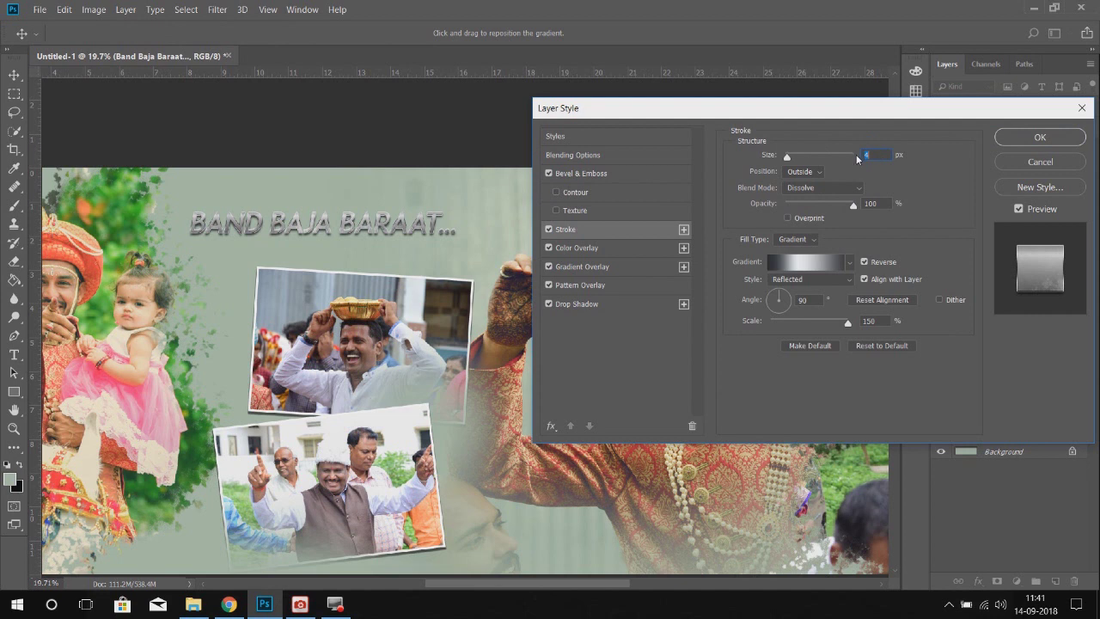
left_click(1019, 141)
key("ctrl+0")
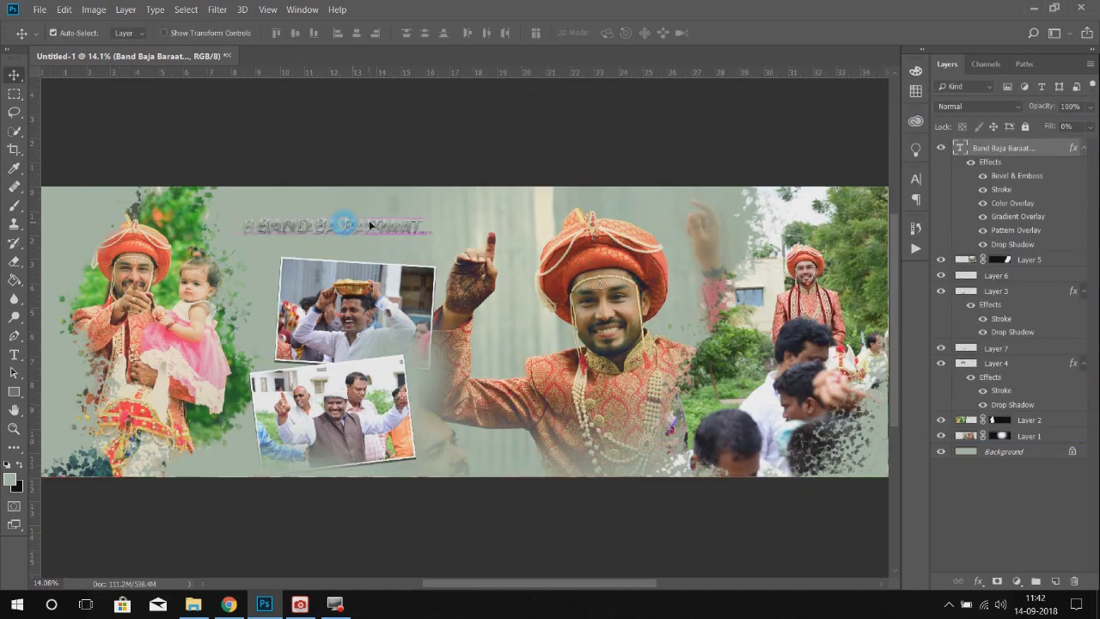
left_click_drag(349, 223, 345, 226)
Step: Add the subtitle "the precious moments in life.." below the title and turn off its faux italic
key("t")
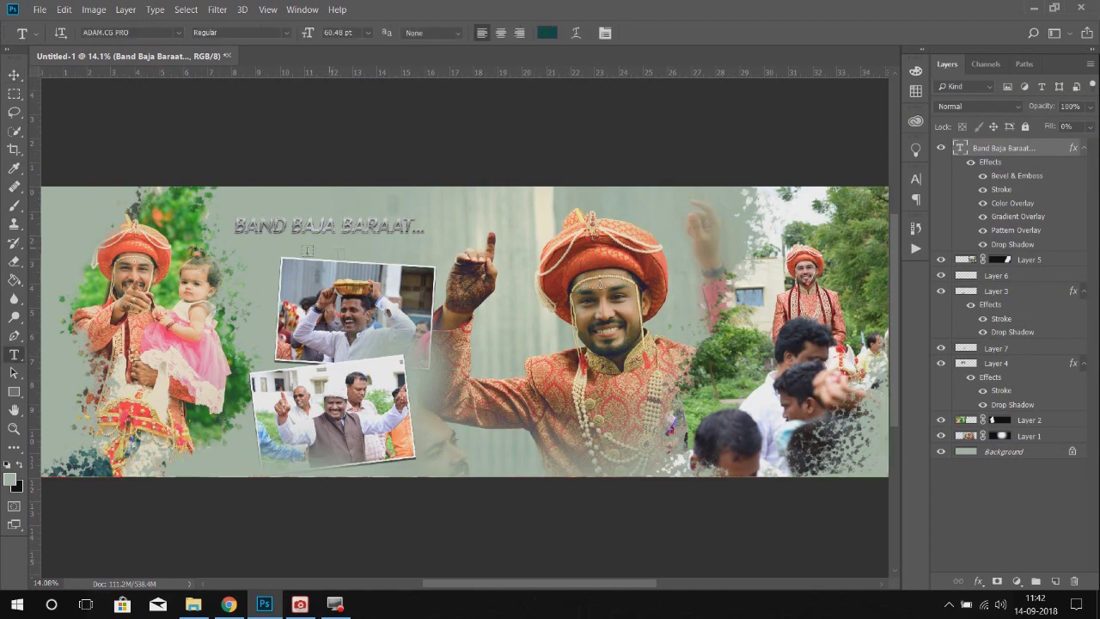
left_click(293, 250)
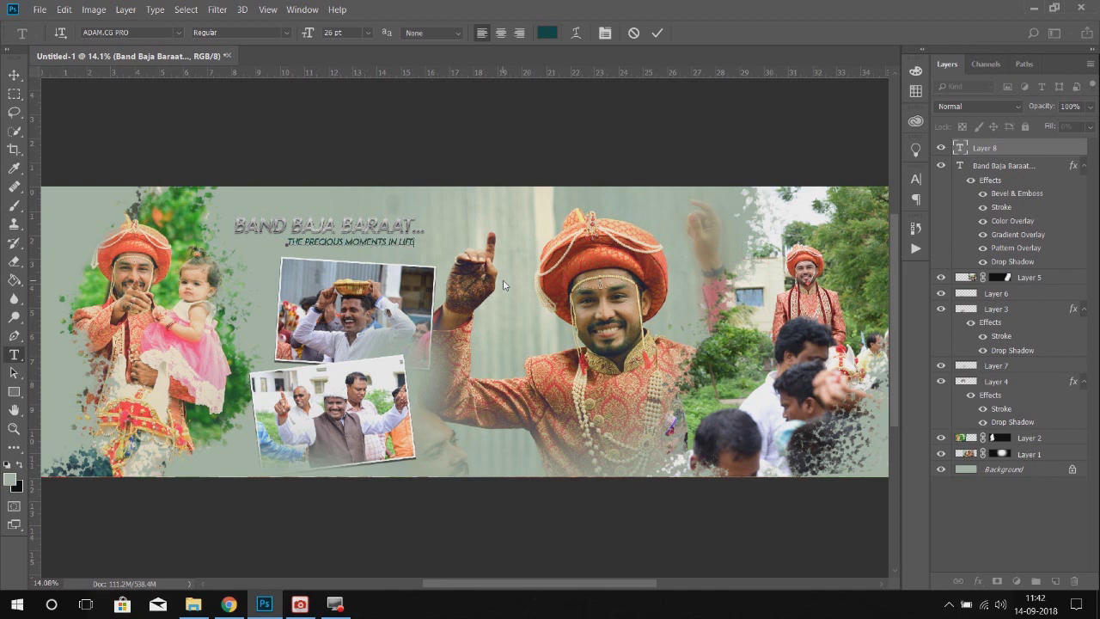
key("ctrl+a")
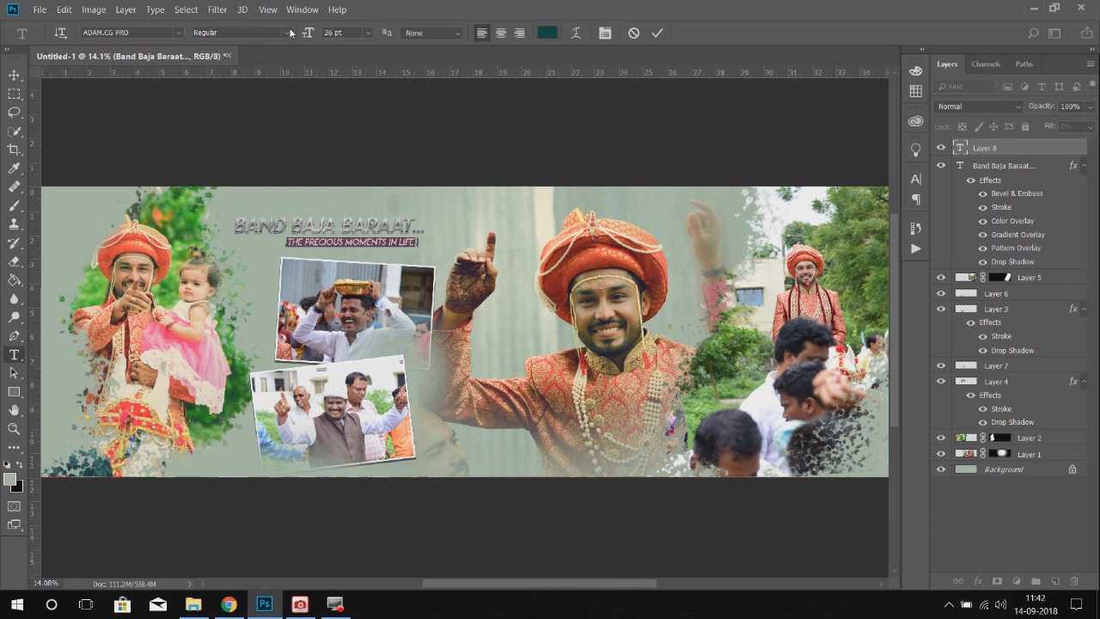
left_click(604, 35)
left_click(780, 285)
left_click(885, 170)
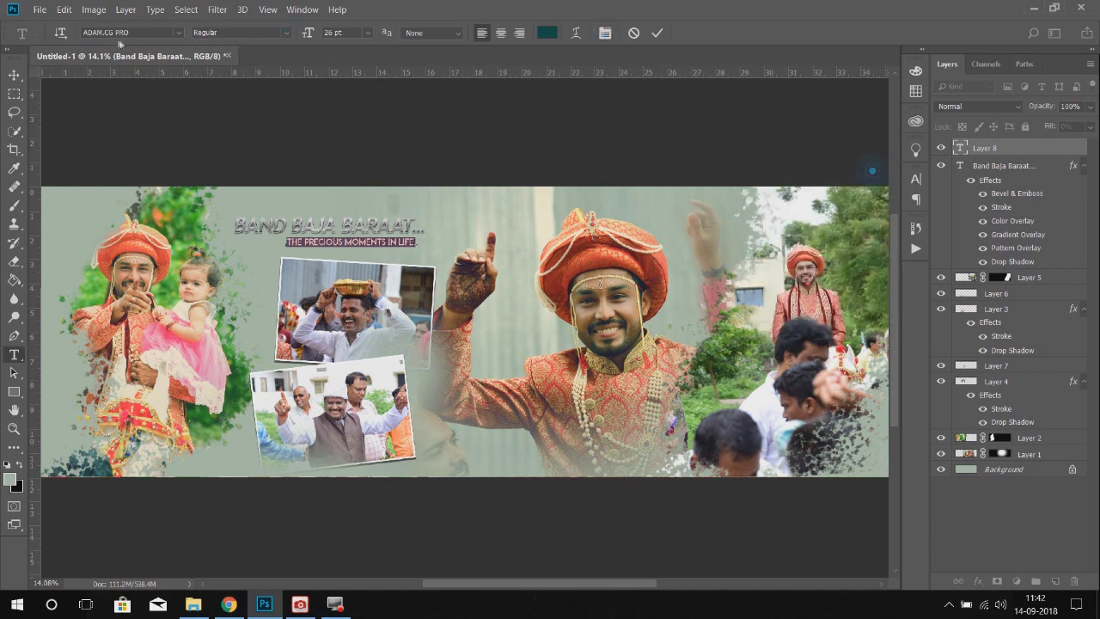
Step: Widen the tracking of the subtitle text
left_click(606, 36)
left_click_drag(864, 233, 938, 174)
left_click(875, 174)
Step: Set the subtitle to 22 pt in Geometr706 Md BT after trying abeatbyKai, and move it closer beneath the title
left_click(179, 34)
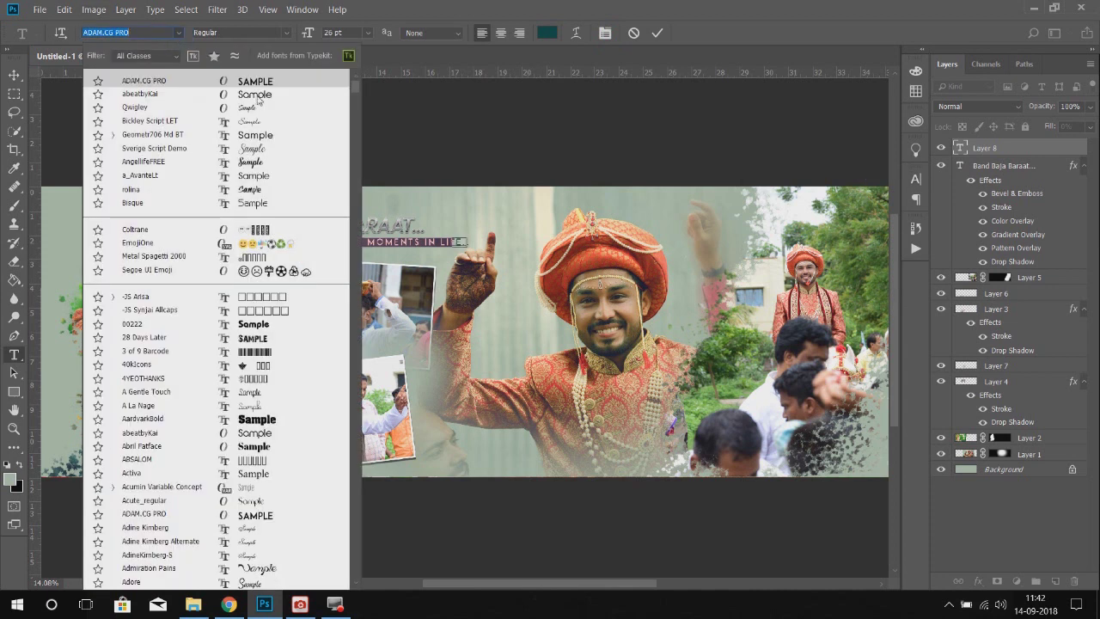
left_click(154, 94)
left_click(344, 34)
key("Down")
key("Down")
key("Down")
key("Down")
left_click(181, 34)
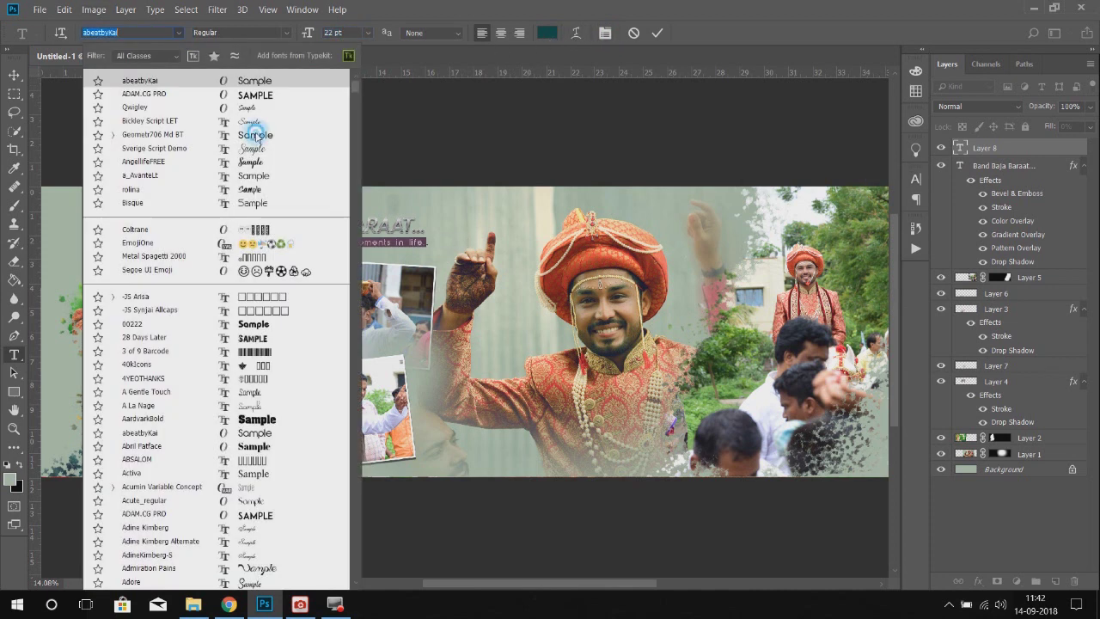
left_click(255, 135)
key("ctrl+Return")
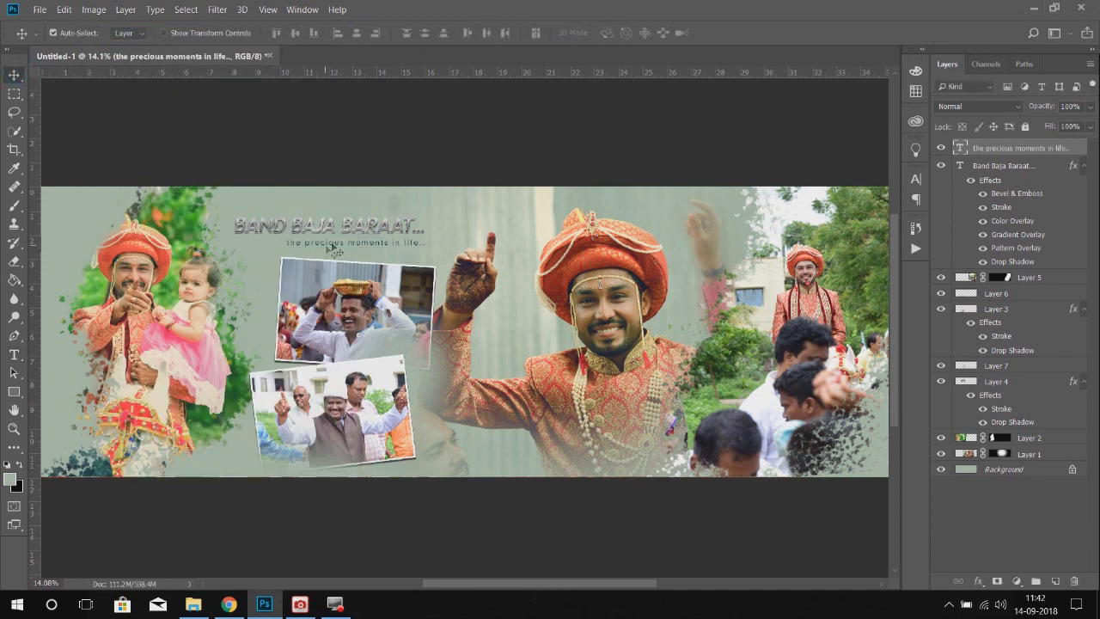
left_click_drag(330, 238, 341, 238)
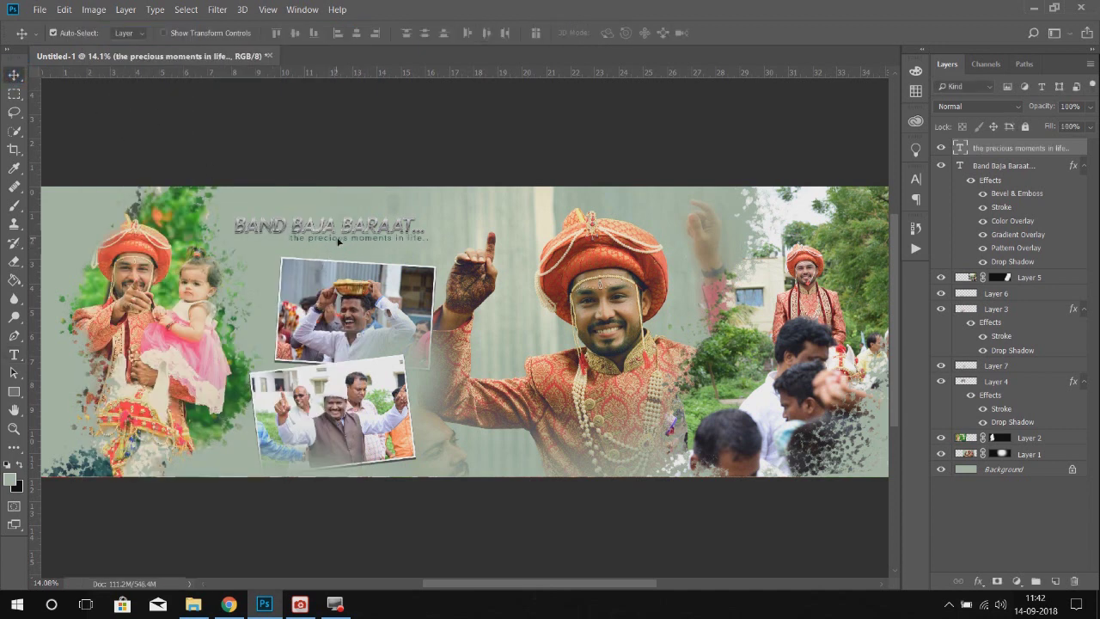
Step: Link the subtitle and title text layers and deselect them
scroll(341, 238, "down", 3)
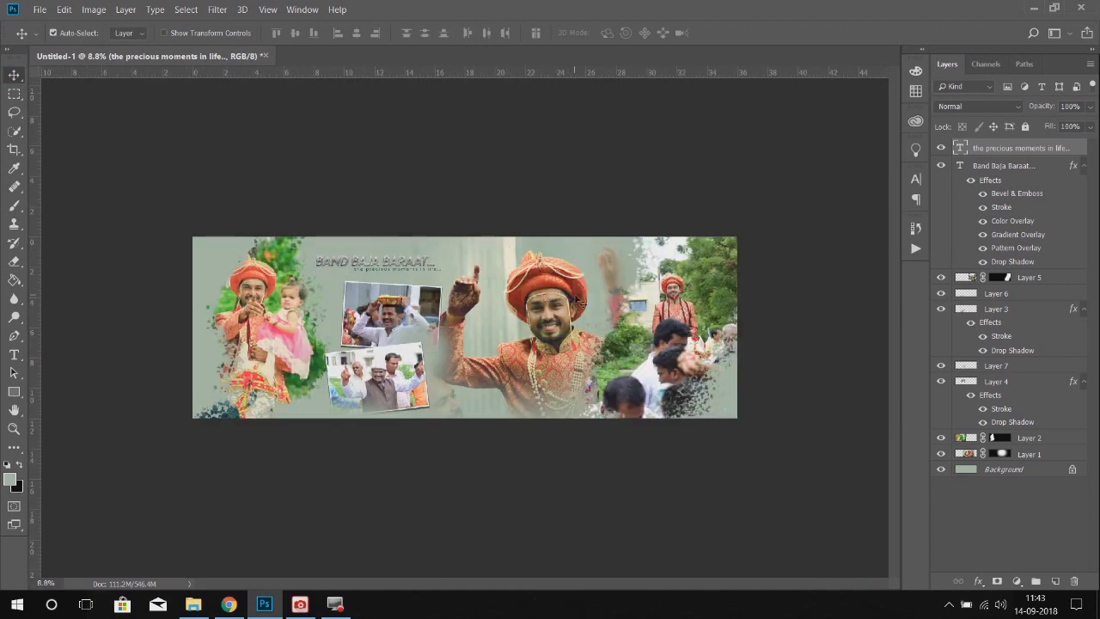
left_click(1020, 169, "ctrl")
left_click(959, 580)
scroll(463, 355, "down", 2)
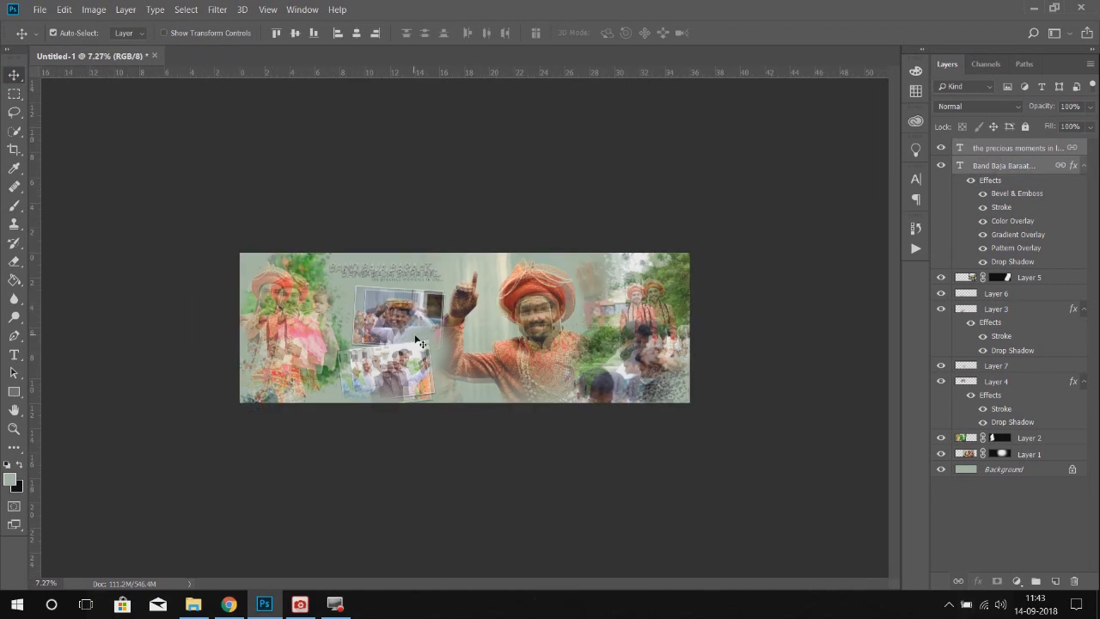
left_click(821, 325, "ctrl")
Step: Add a Color Lookup adjustment layer directly above Layer 5
left_click(1030, 148)
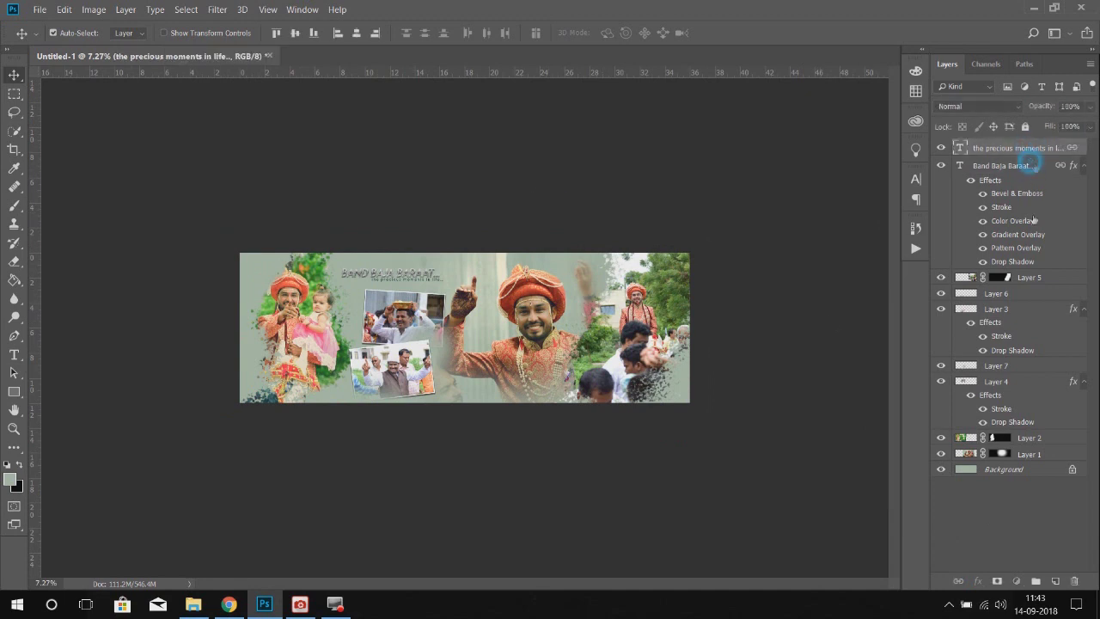
left_click(1029, 277)
left_click(1016, 581)
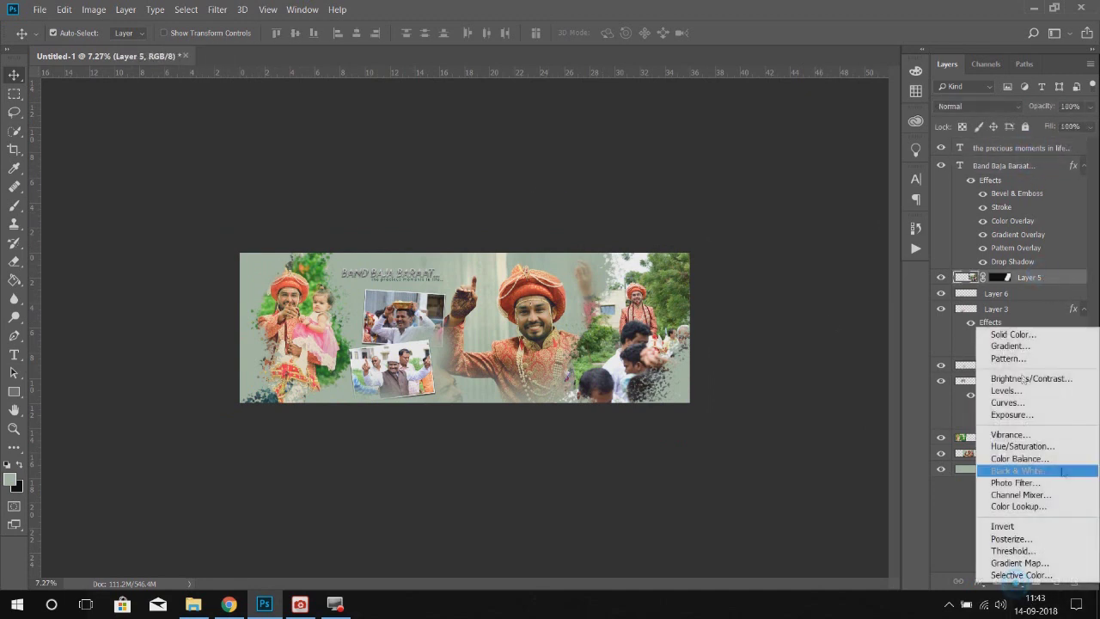
left_click(1018, 506)
Step: Try the 3DLUT presets on the Color Lookup layer from 2Strip.look onward, up to Fuji ETERNA 250D Fuji 3510
left_click(834, 222)
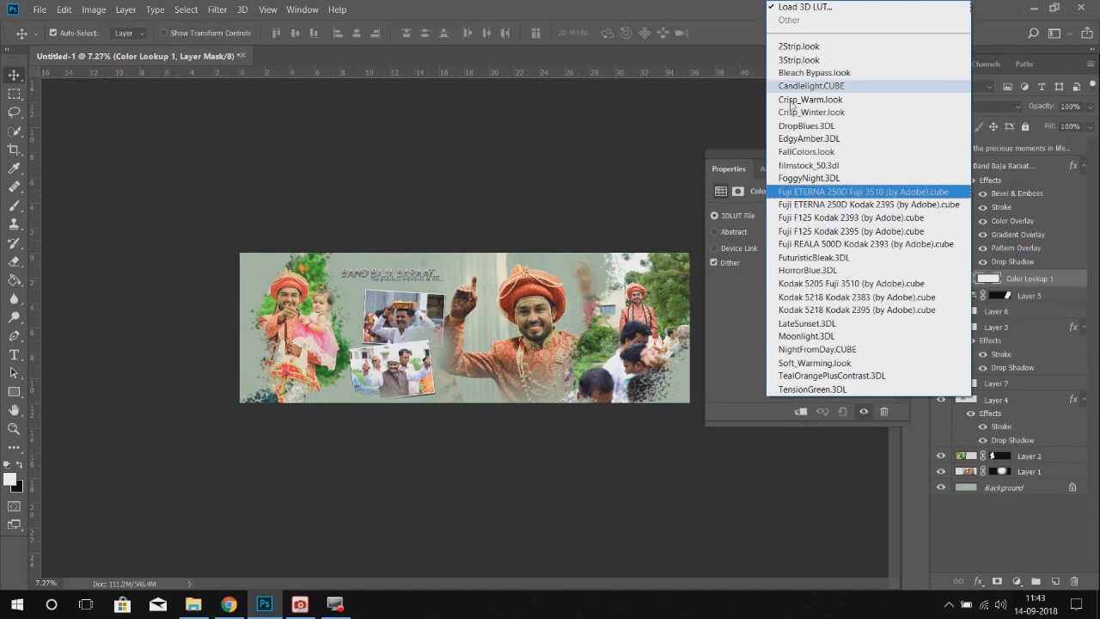
left_click(805, 44)
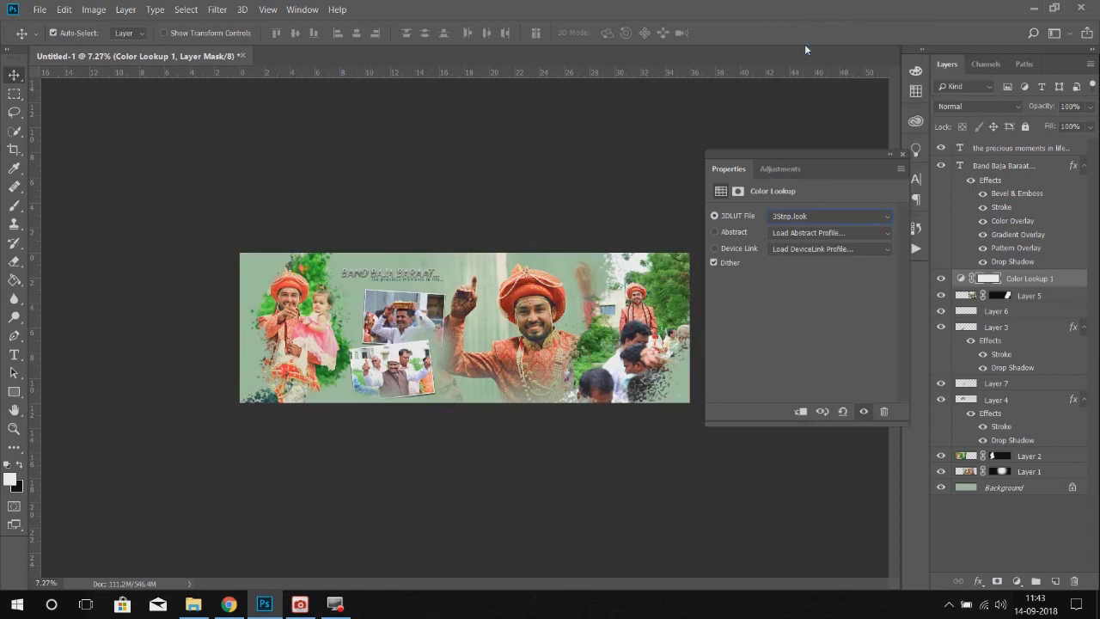
key("Down")
key("Down")
key("Down")
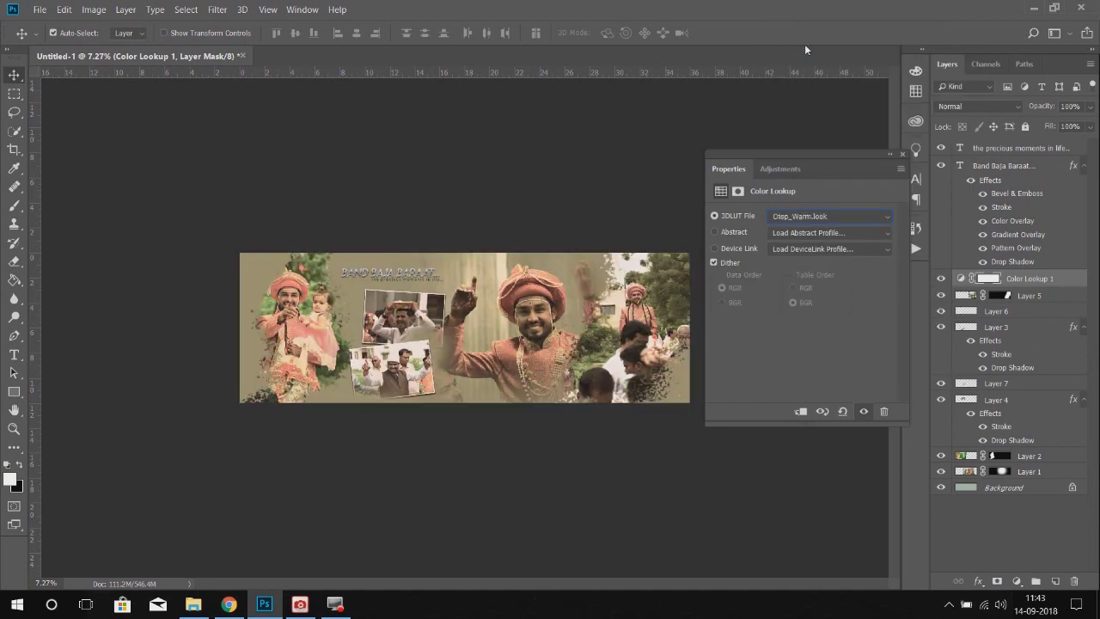
key("Down")
key("Down")
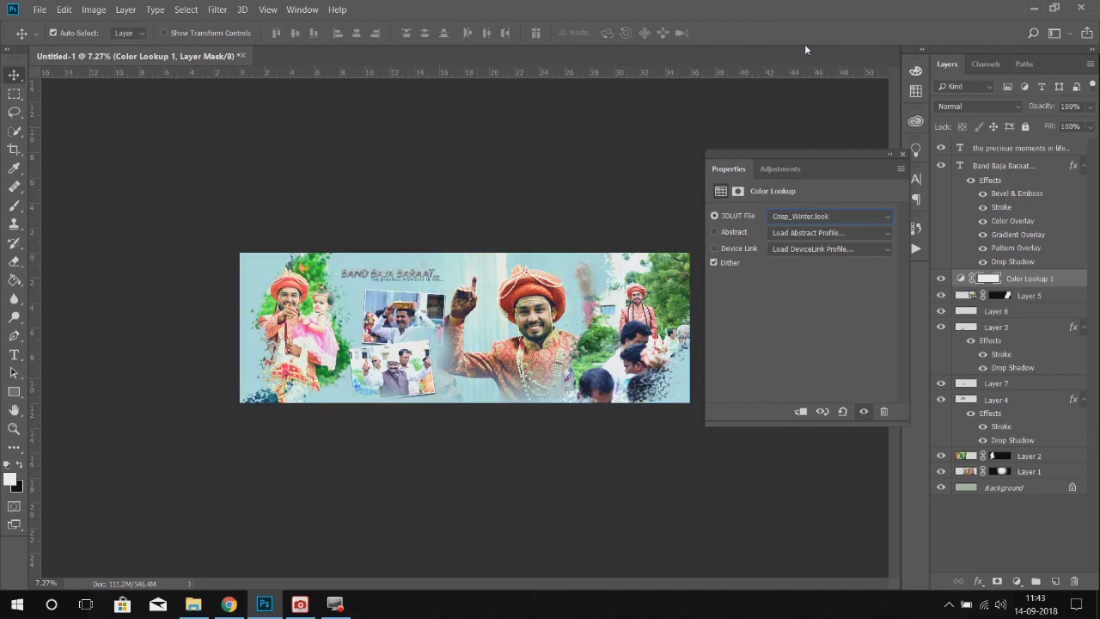
key("Down")
key("Down")
key("Down")
key("Down")
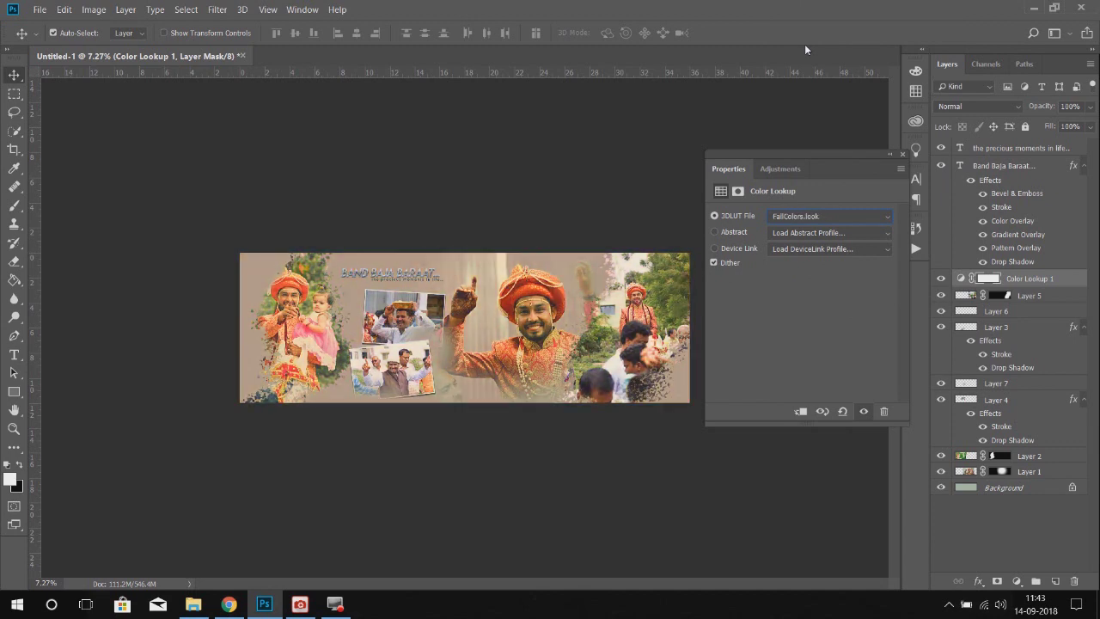
key("Down")
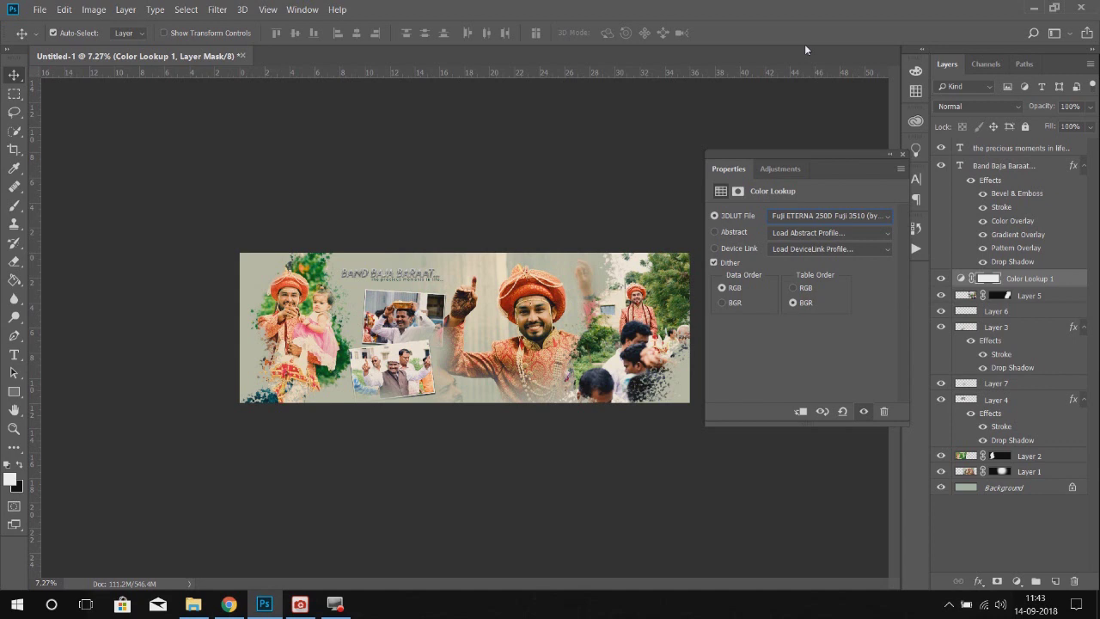
Step: Compare the spread with and without the Color Lookup, and stamp all visible layers into a new layer above the subtitle text
left_click(941, 279)
left_click(941, 279)
left_click(902, 154)
left_click(1018, 148)
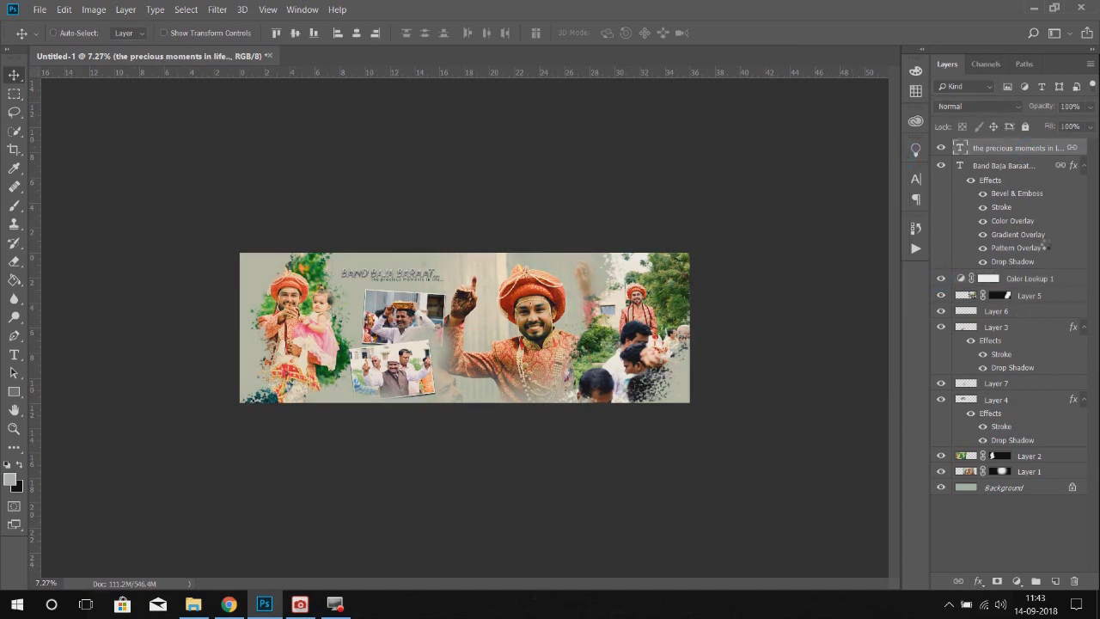
key("ctrl+shift+alt+e")
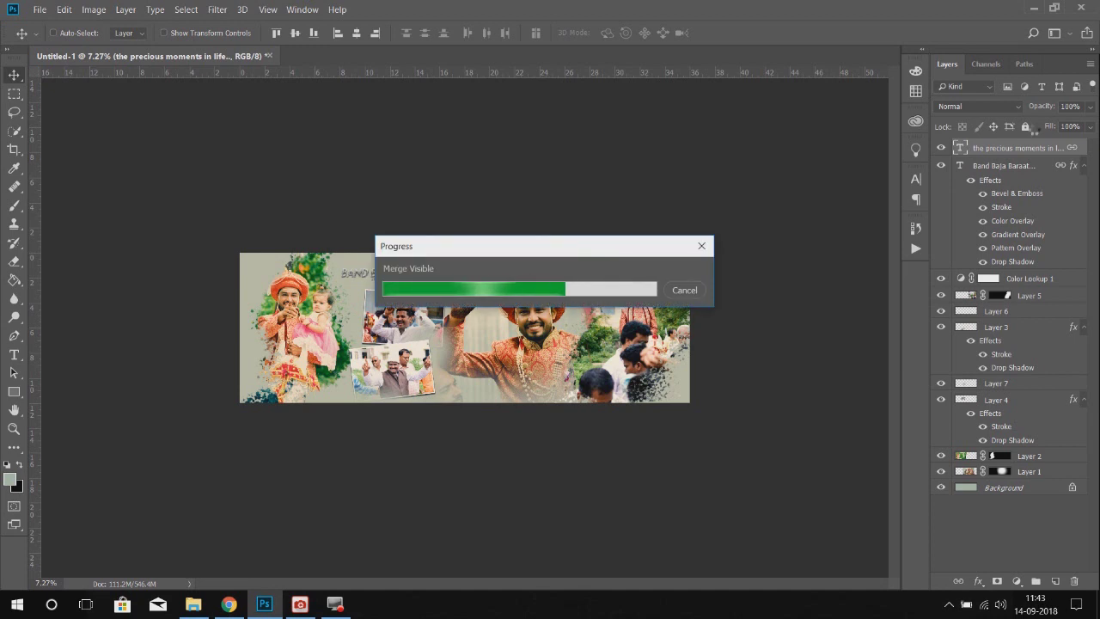
Step: Load the RGB channel's luminosity as a selection, copy it from Layer 8 to a new layer, and set that layer to Screen
left_click(985, 64)
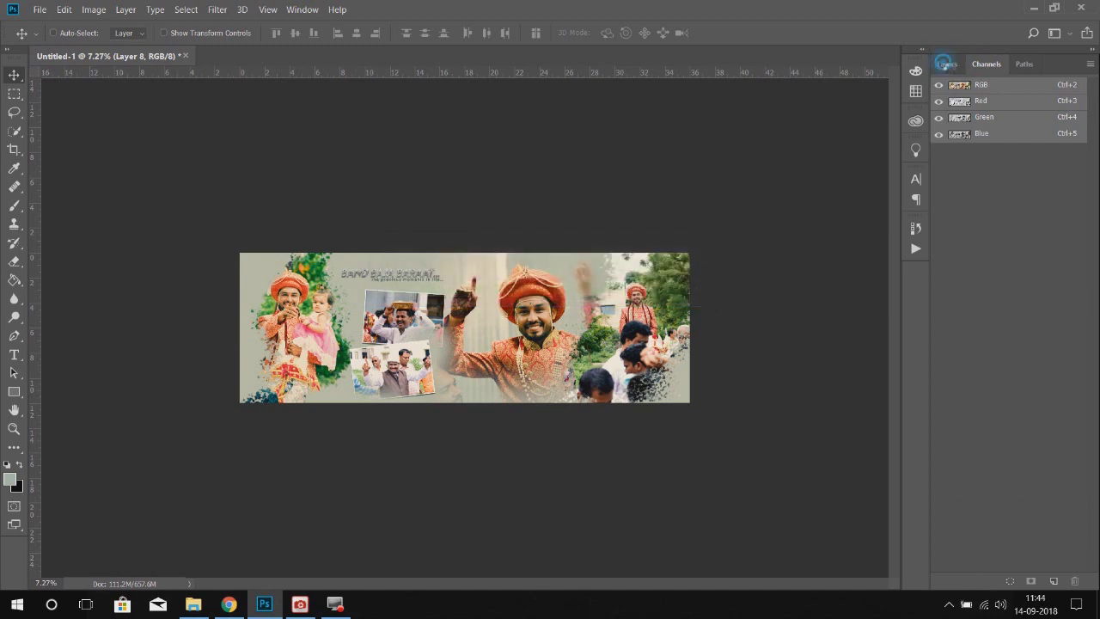
left_click(946, 65)
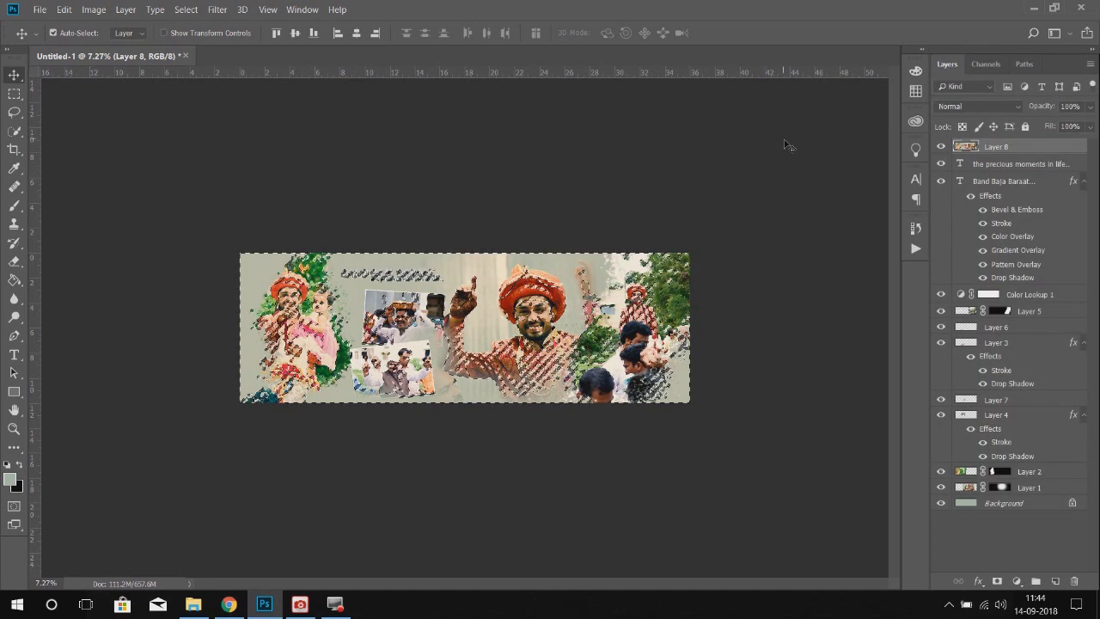
key("ctrl+j")
left_click(978, 106)
left_click(969, 225)
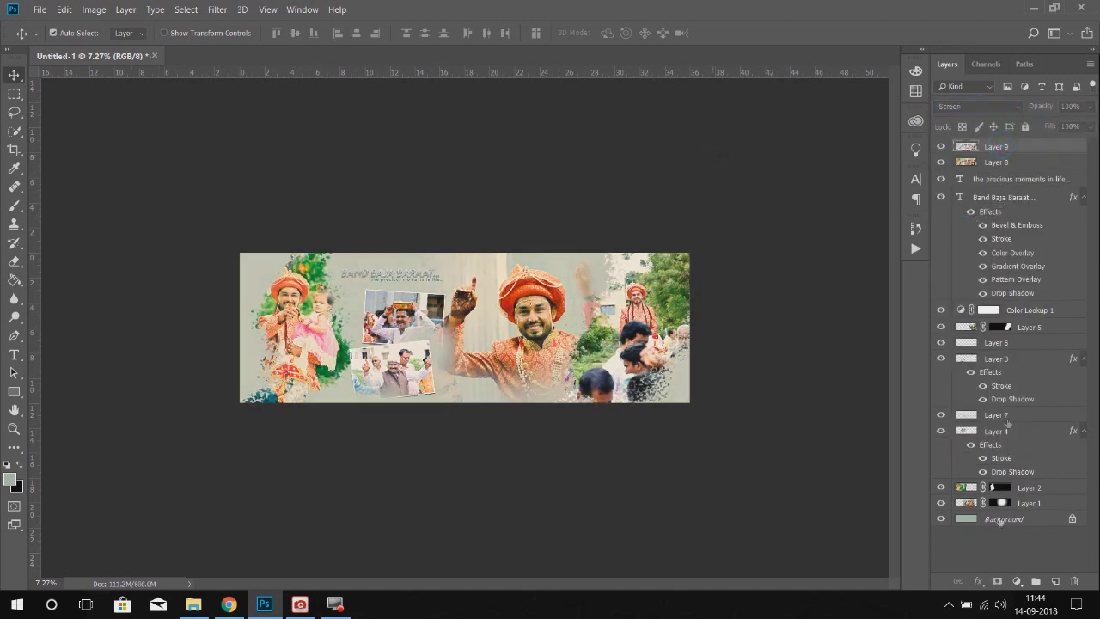
Step: Hide Layer 9 with a black mask and brush the brightening back in over the central groom, the two inset photos and the group photo
left_click(994, 580)
key("b")
mouse_move(524, 311)
left_mouse_down()
mouse_move(540, 320)
mouse_move(531, 331)
left_mouse_up()
mouse_move(396, 321)
left_mouse_down()
mouse_move(433, 311)
mouse_move(392, 378)
left_mouse_up()
left_click_drag(642, 379, 641, 300)
key("alt+v")
left_click(780, 116)
key("v")
Step: Compare the spread with and without the masked Layer 9, and merge it with Layer 8
left_click(941, 147)
left_click(941, 148)
left_click(1011, 170, "shift")
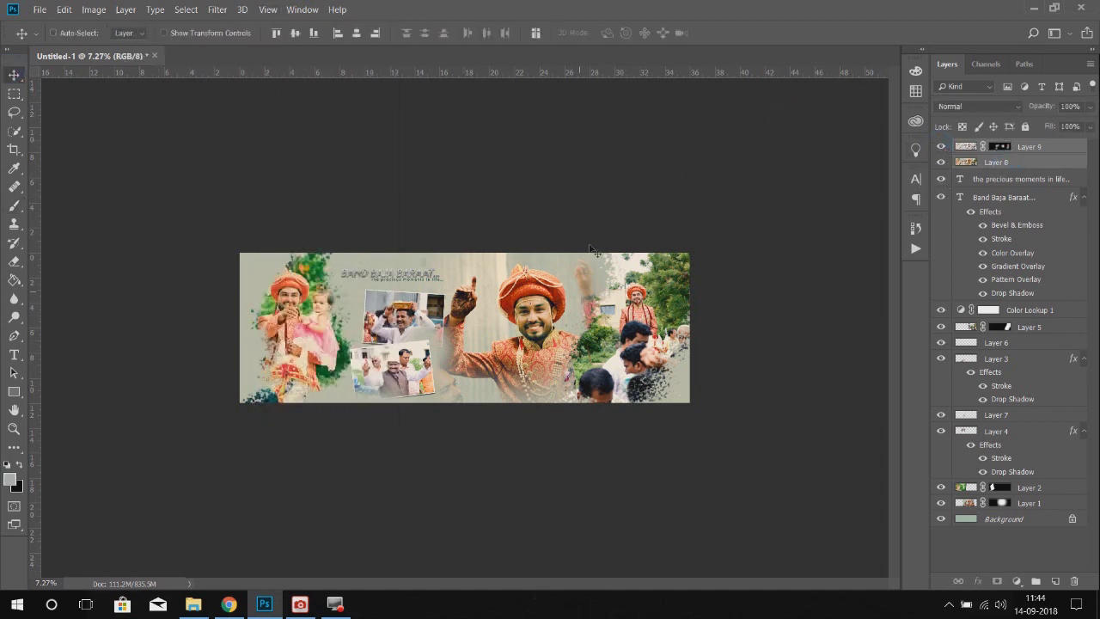
key("ctrl+e")
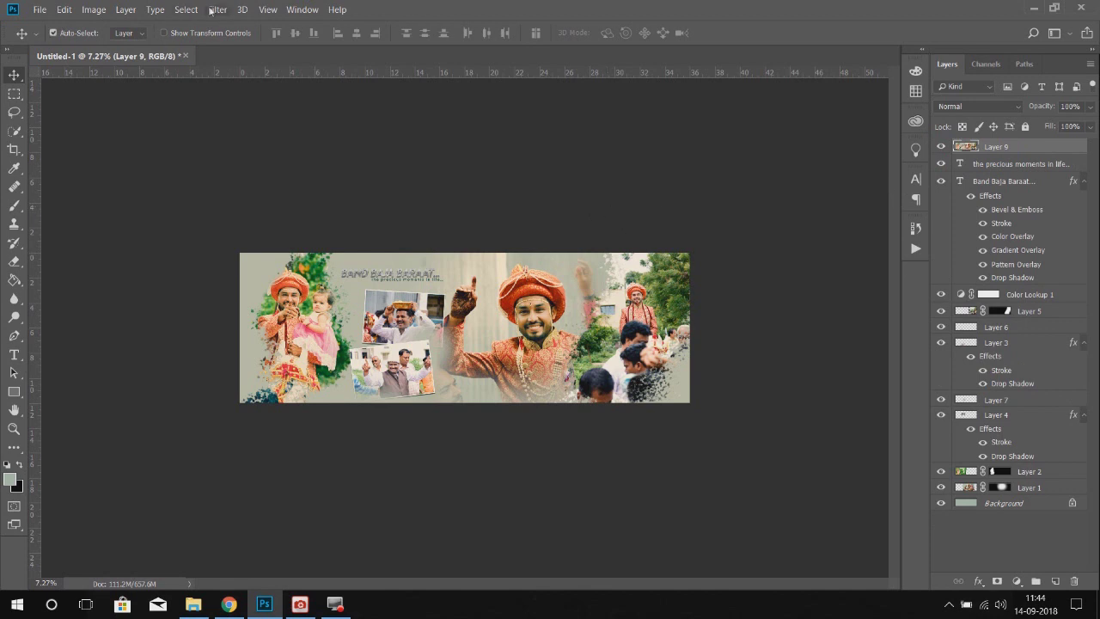
Step: Start the Camera Raw filter on the merged Layer 9 and raise the Oranges luminance to +25
left_click(210, 10)
left_click(292, 88)
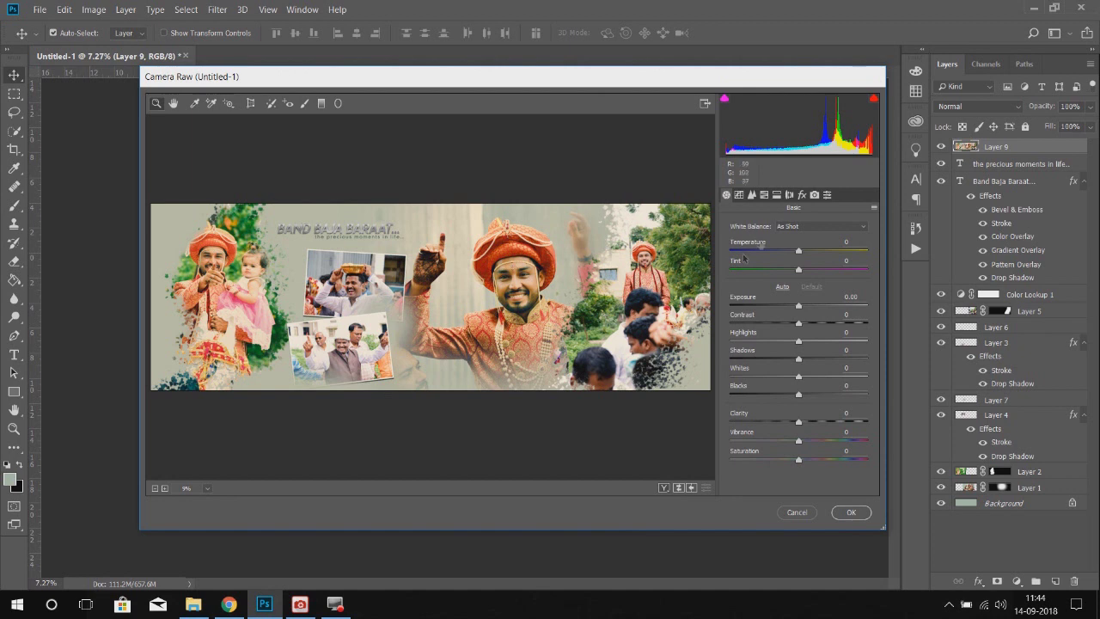
left_click(763, 194)
left_click(812, 243)
left_click_drag(803, 306, 816, 305)
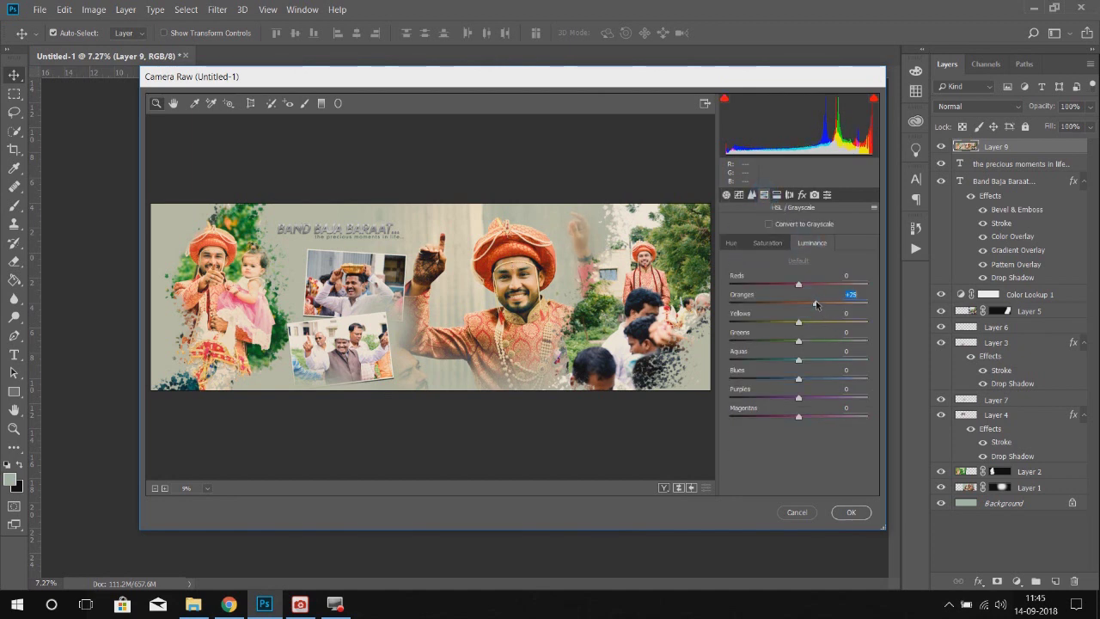
Step: Adjust the Reds saturation, and set the luminance to -29 for Reds and +13 for Oranges
left_click(767, 242)
left_click_drag(798, 285, 827, 289)
left_click(739, 243)
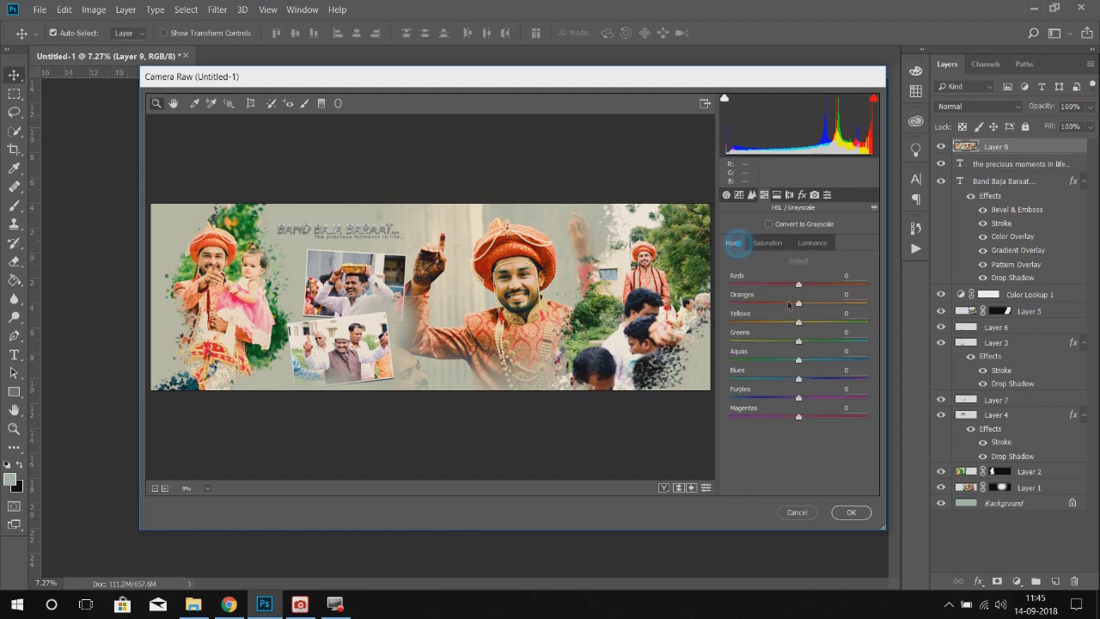
left_click(804, 244)
left_click_drag(798, 286, 781, 285)
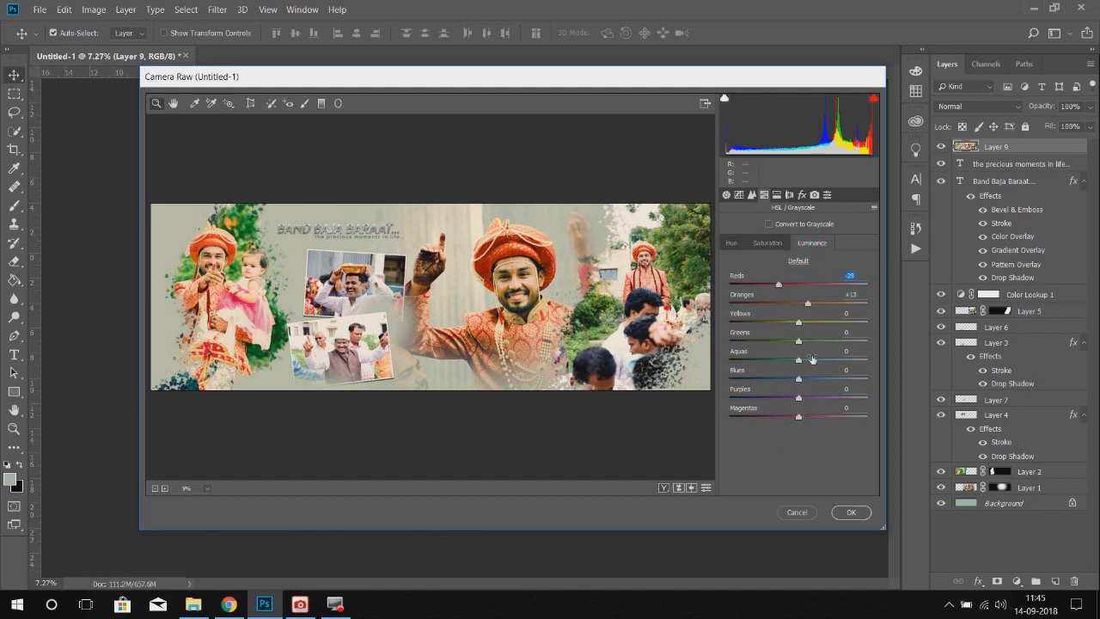
Step: Add a slight dark post-crop vignette and apply the Camera Raw filter to Layer 9
left_click(802, 195)
mouse_move(798, 384)
left_mouse_down()
mouse_move(781, 385)
mouse_move(792, 388)
left_mouse_up()
left_click(850, 511)
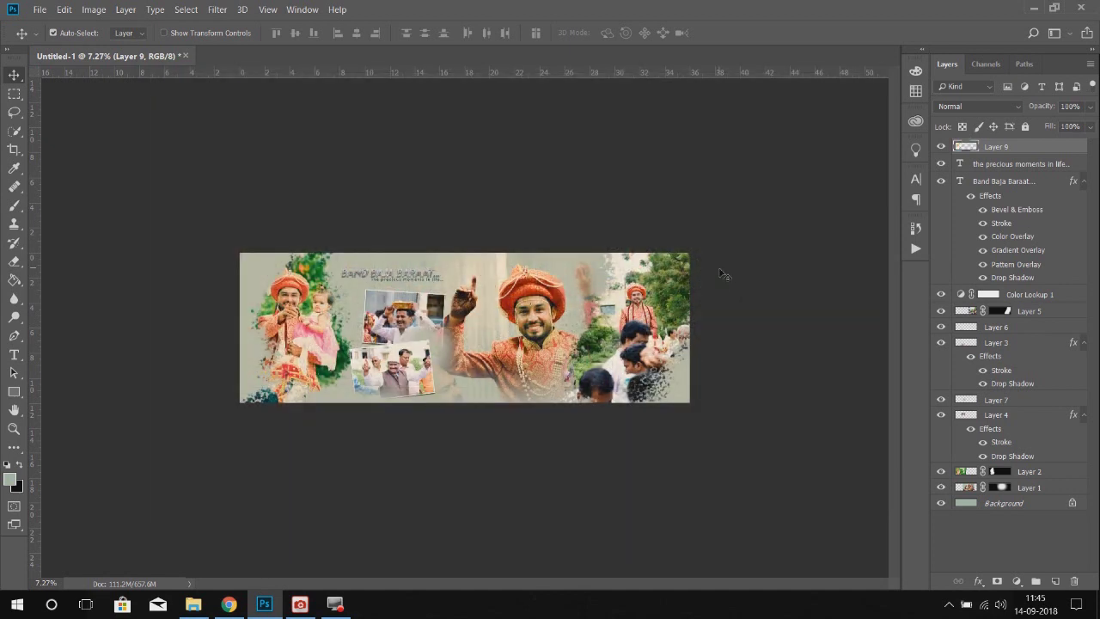
Step: Examine the finished album spread enlarged in full-screen mode, with the interface and rulers hidden
key("Tab")
key("f")
key("ctrl+r")
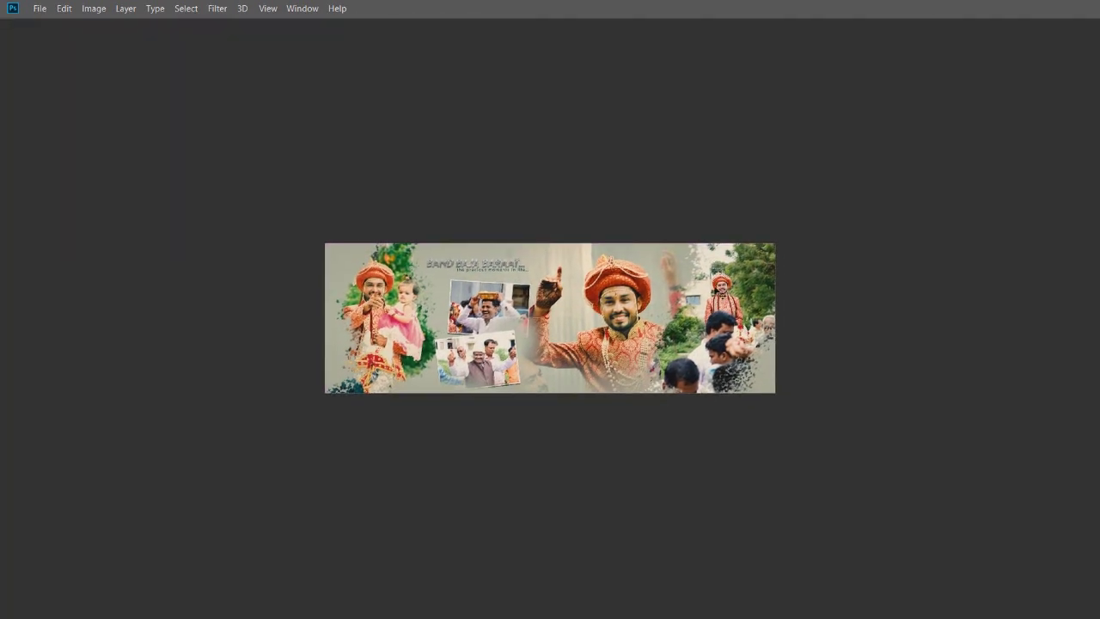
scroll(626, 311, "up", 6)
key("f")
scroll(623, 322, "up", 3)
scroll(626, 326, "down", 1)
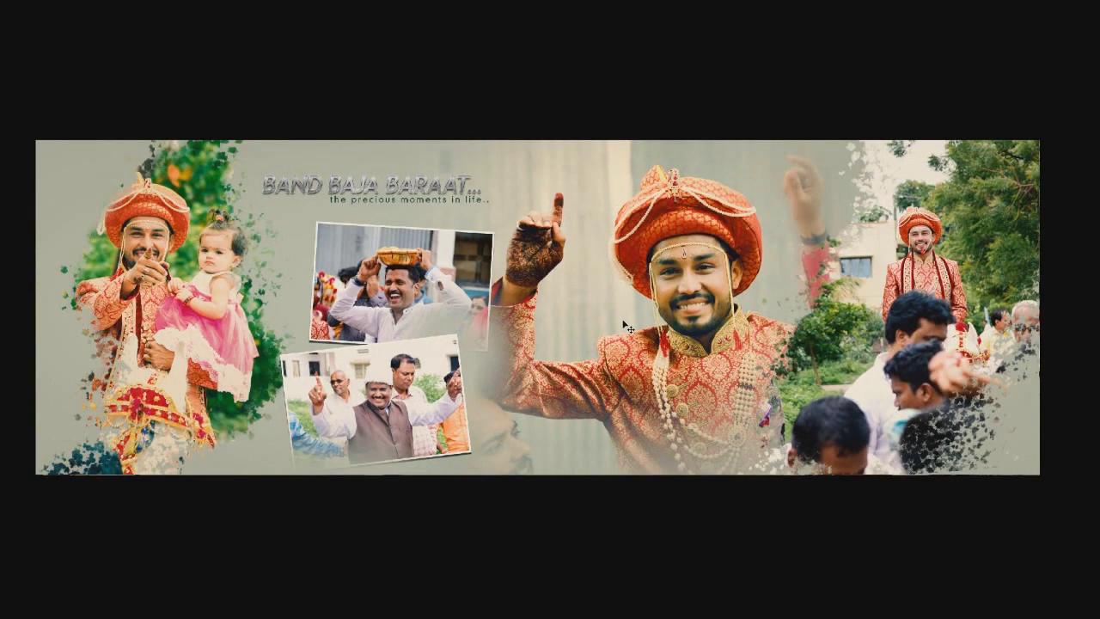